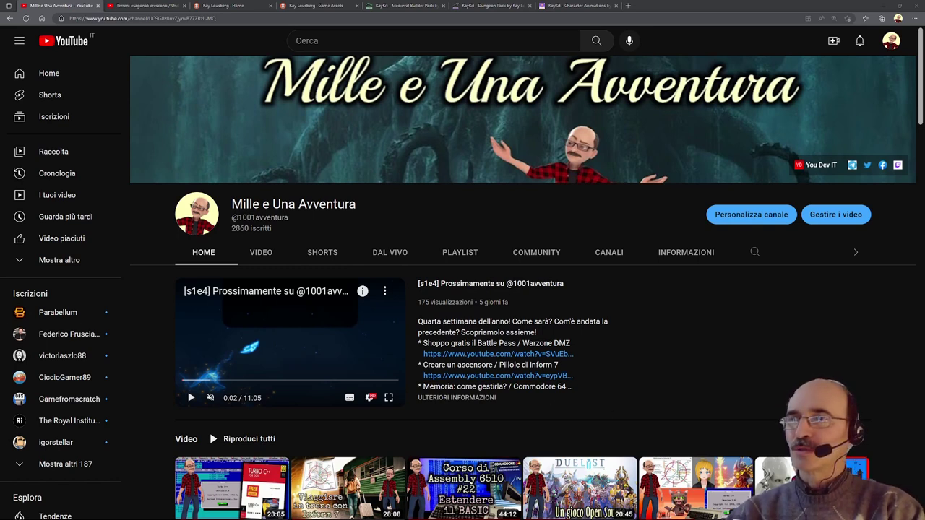
Play the 'Terreni esagonali crescono' hex-terrain video and pause it at 8:04.
left_click(857, 468)
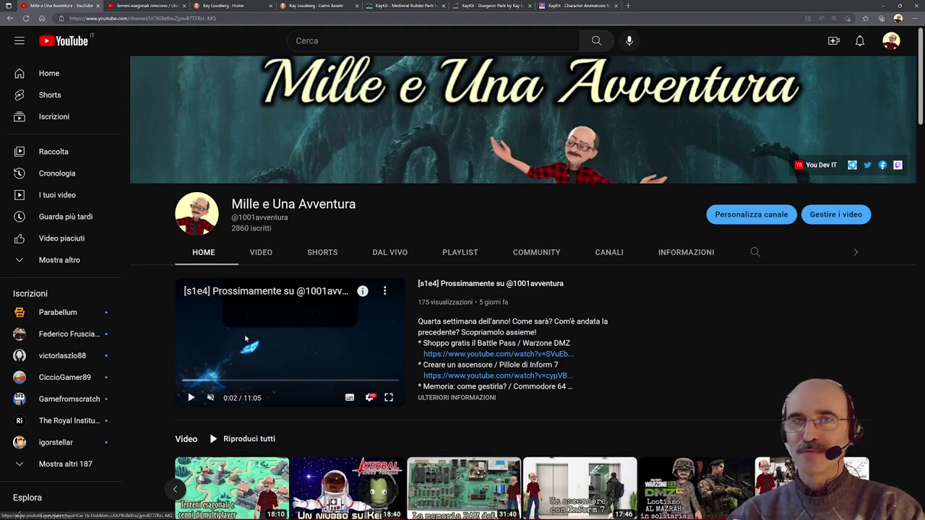
left_click(155, 5)
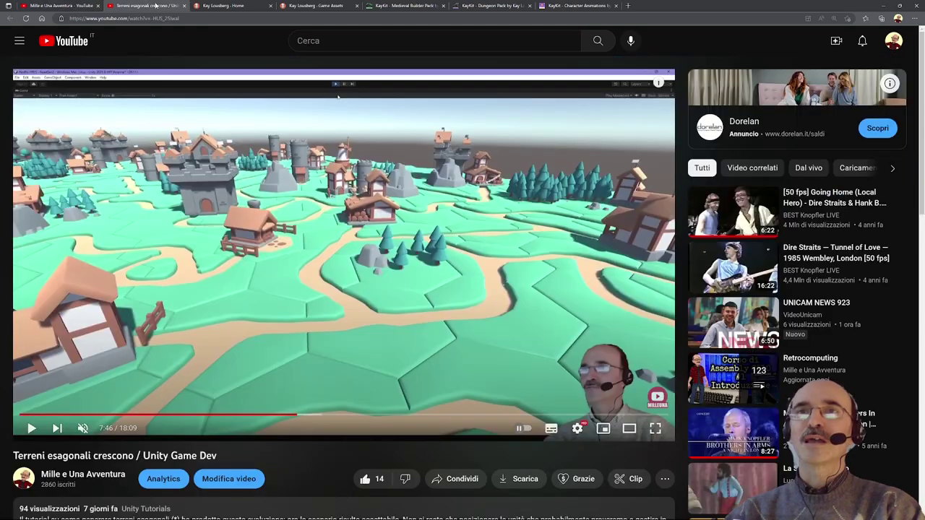
left_click(31, 428)
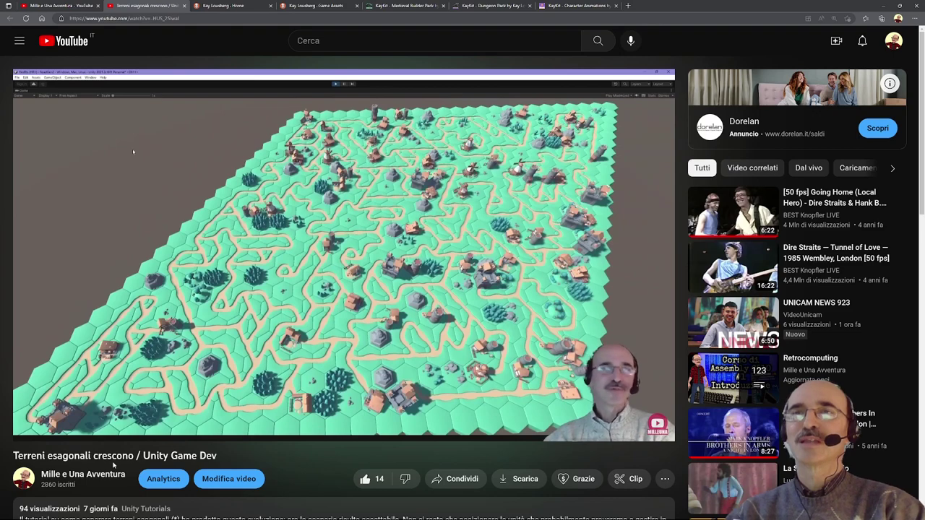
left_click(31, 428)
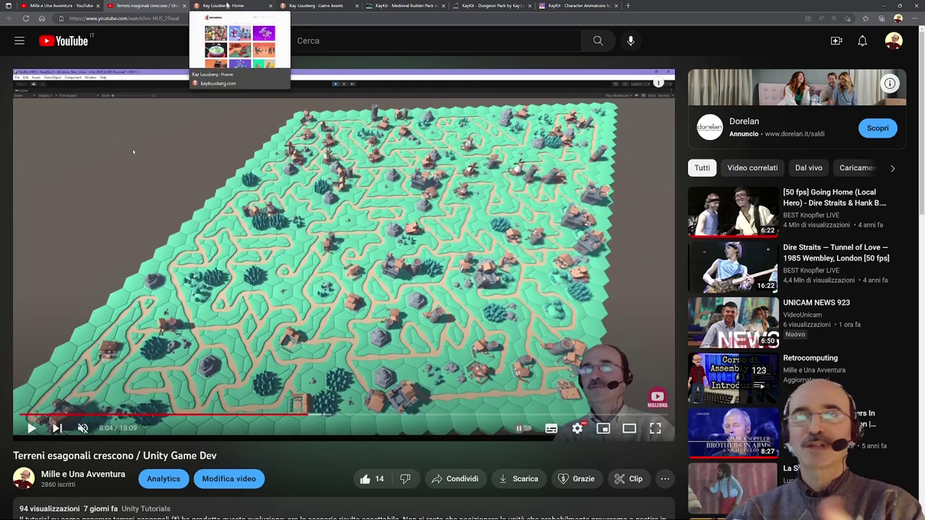
Go from the Kay Lousberg home page to the site's Game Assets page.
left_click(226, 5)
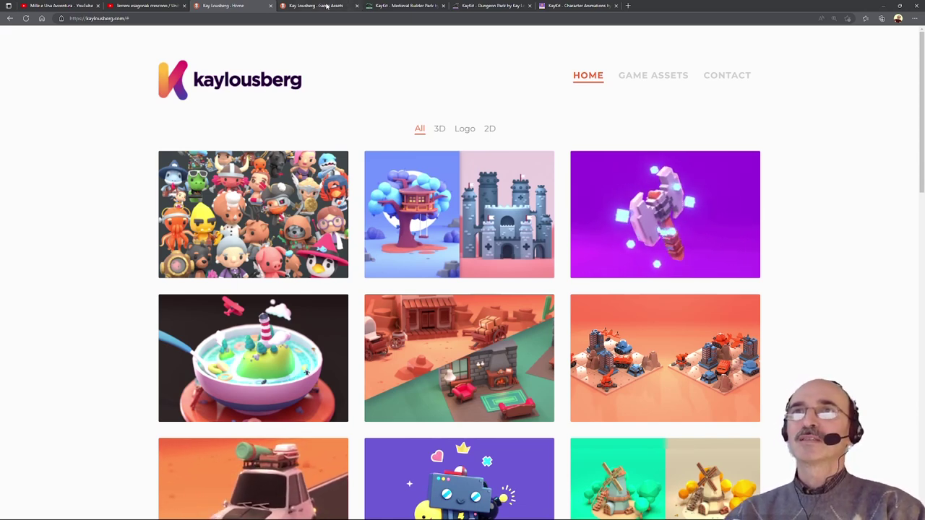
left_click(325, 6)
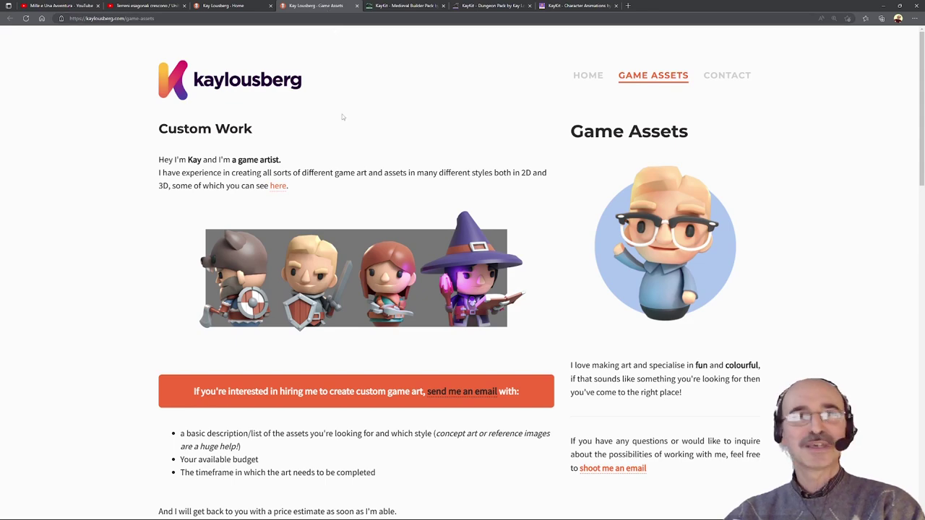
Scroll through the free KayKit asset packs, then switch to the Medieval Builder Pack itch.io page.
scroll(342, 116, "down", 2)
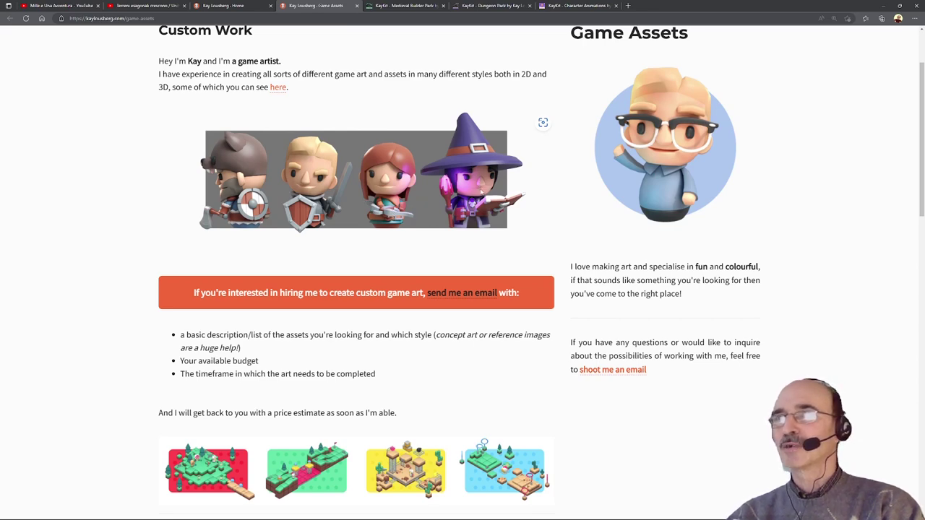
scroll(479, 186, "down", 4)
scroll(481, 192, "down", 2)
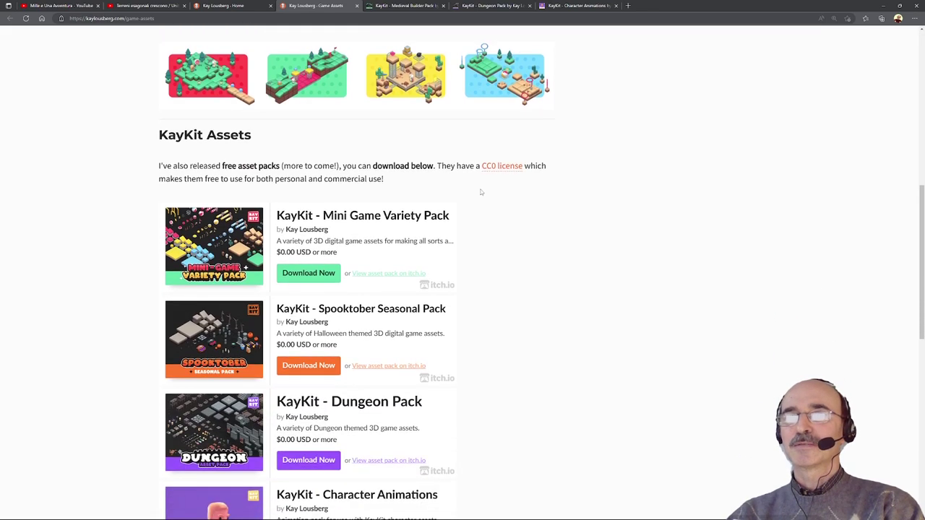
scroll(481, 192, "down", 2)
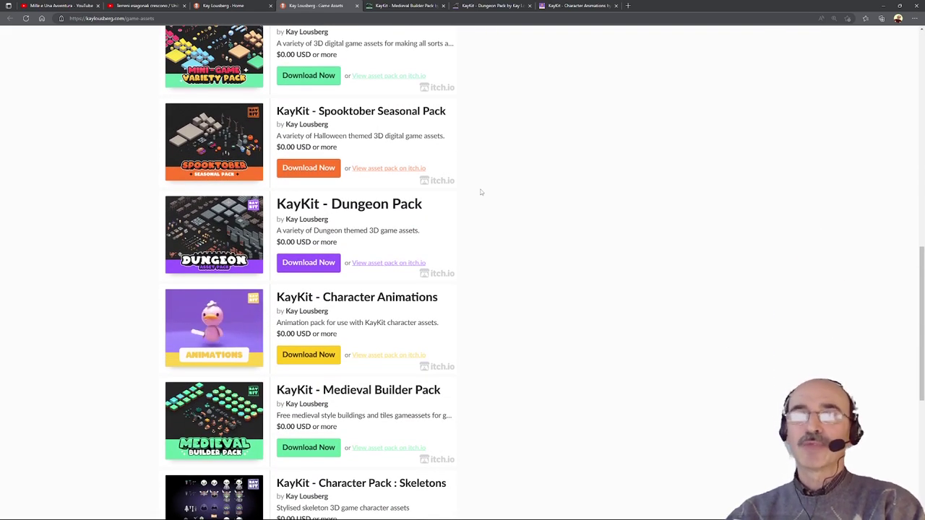
scroll(535, 236, "up", 1)
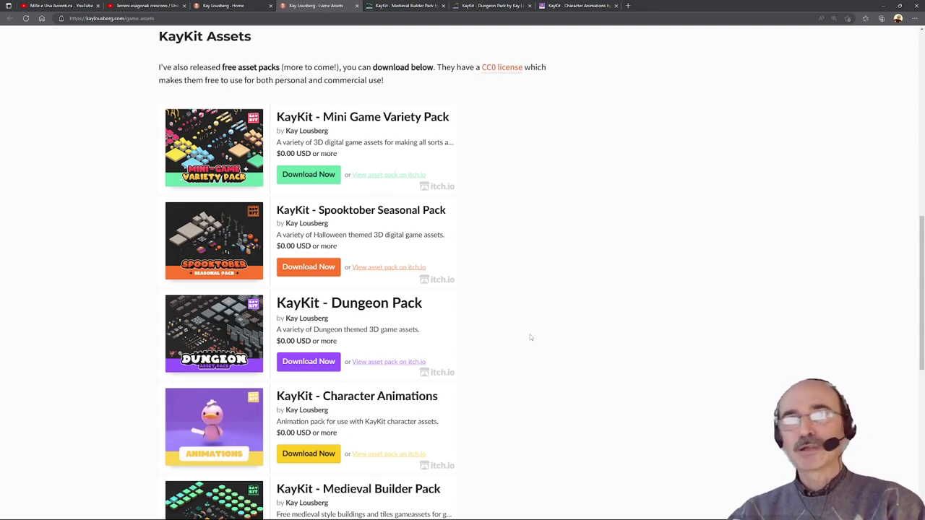
scroll(530, 338, "up", 8)
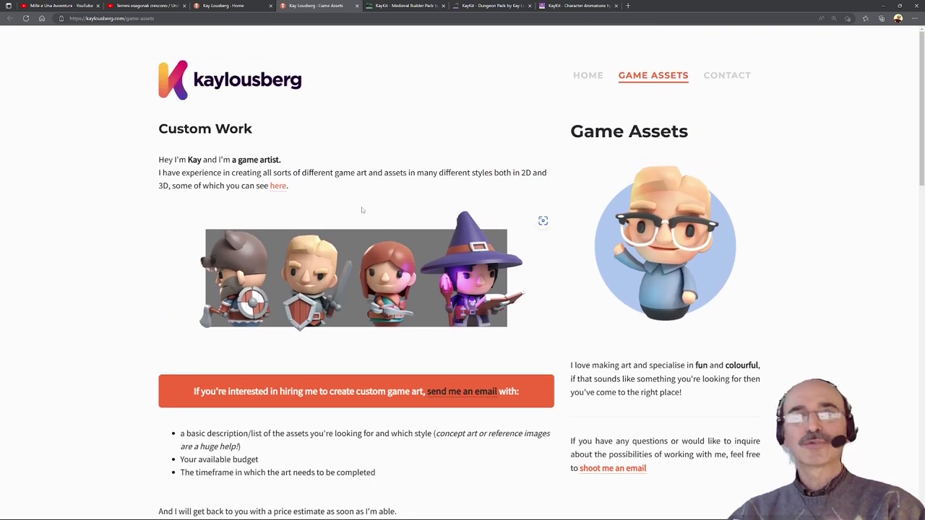
left_click(399, 6)
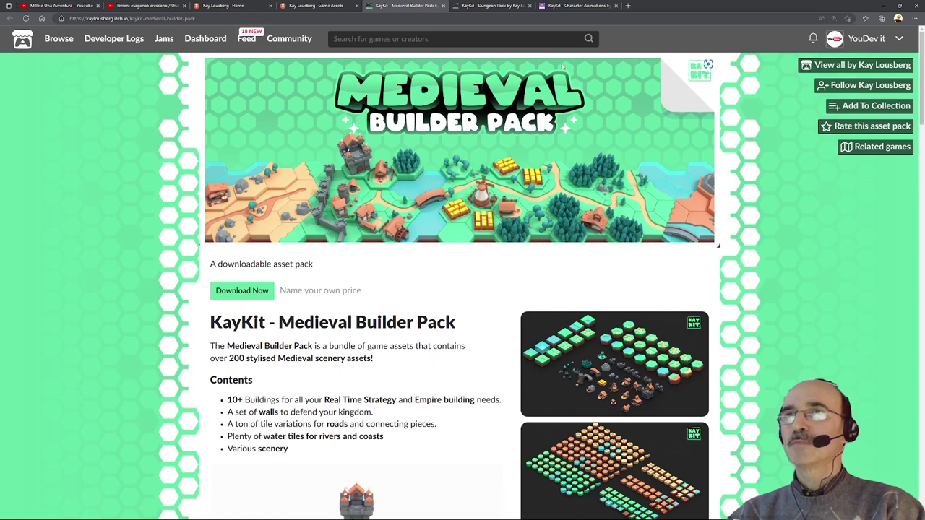
View the Medieval Builder Pack screenshot full-size, then browse the Dungeon Pack page's assets.
left_click(618, 373)
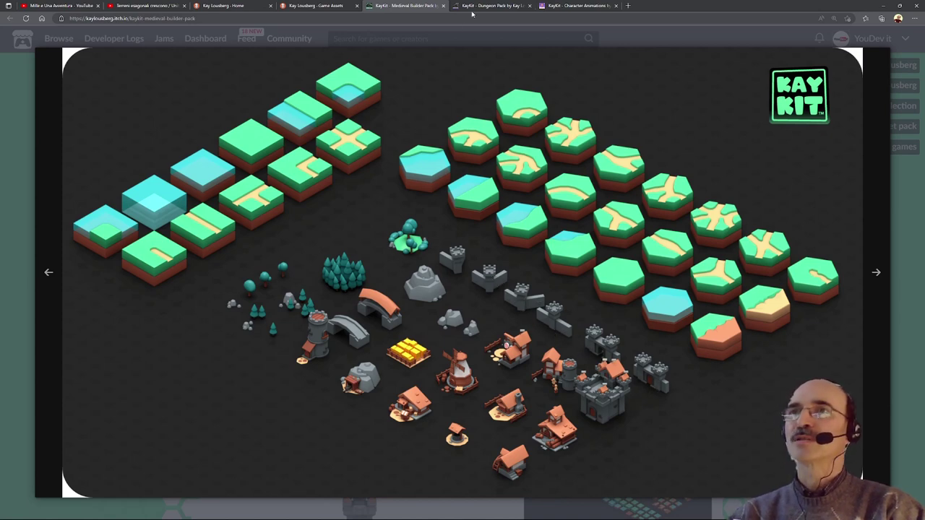
key("ctrl+Tab")
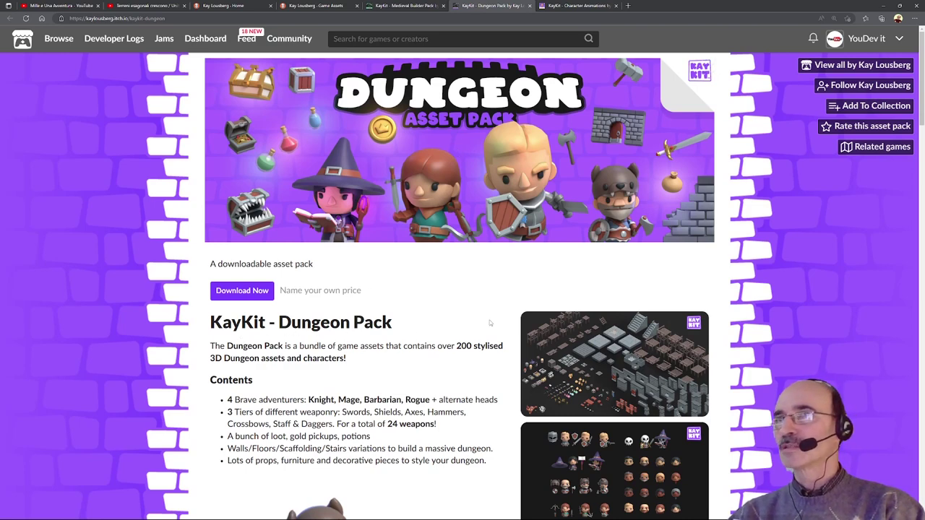
scroll(490, 323, "down", 1)
scroll(490, 323, "down", 1)
scroll(490, 323, "down", 1)
scroll(489, 324, "down", 1)
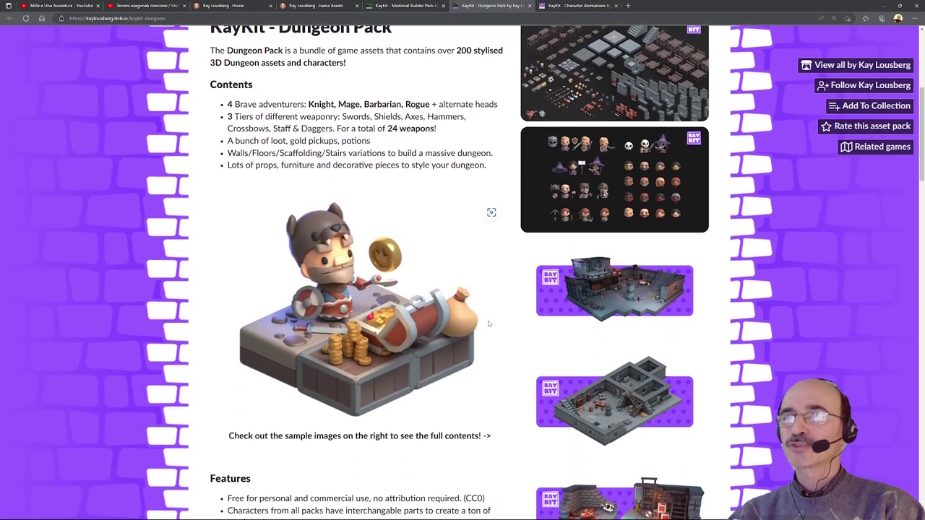
scroll(489, 323, "down", 3)
scroll(488, 323, "down", 2)
scroll(488, 322, "down", 1)
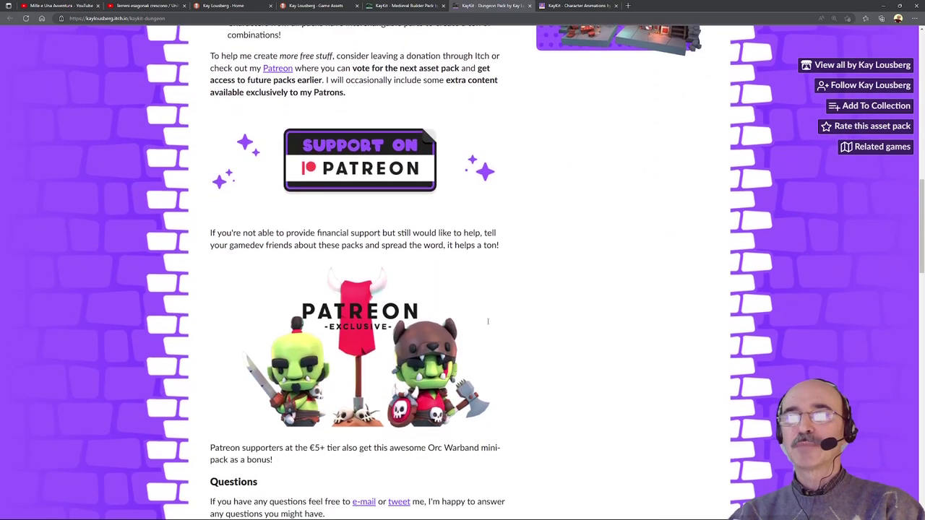
scroll(487, 321, "down", 1)
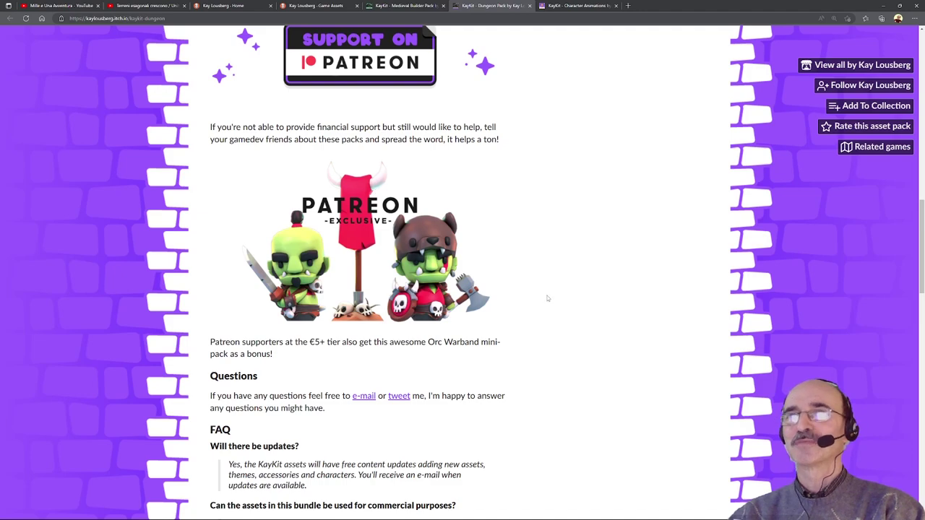
scroll(547, 297, "down", 3)
scroll(547, 298, "down", 2)
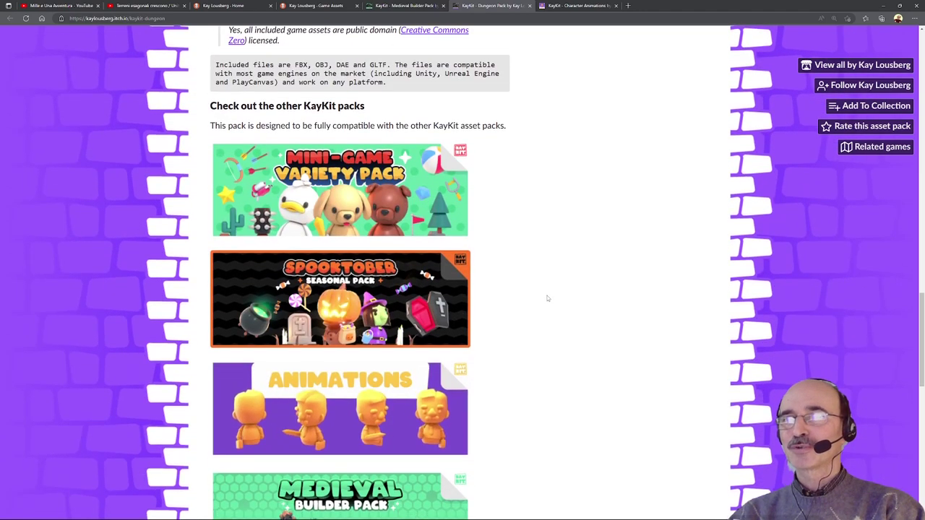
scroll(547, 298, "down", 3)
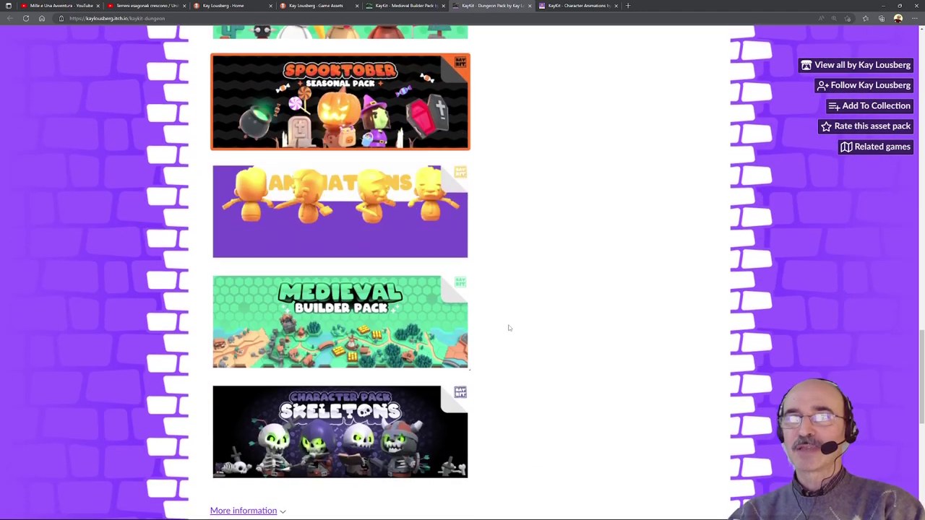
scroll(513, 325, "down", 2)
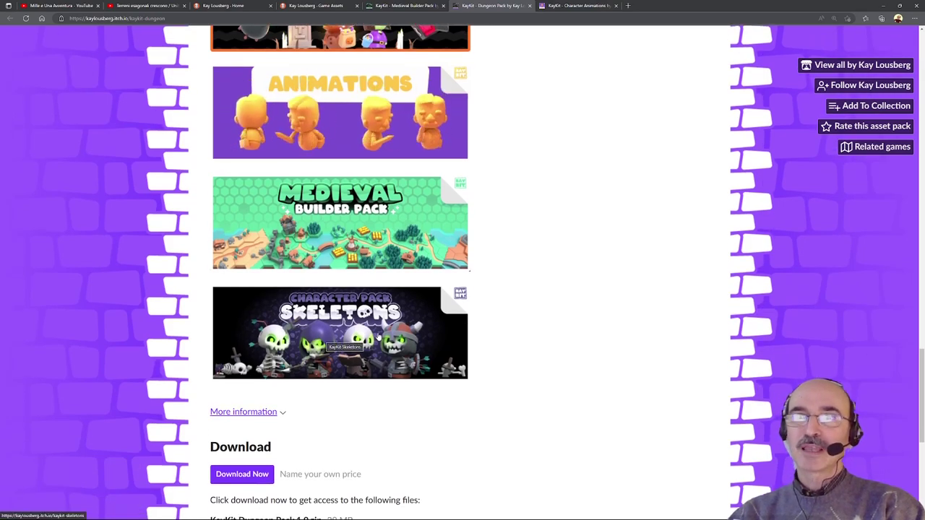
scroll(585, 302, "up", 2)
scroll(586, 304, "up", 8)
scroll(585, 307, "up", 10)
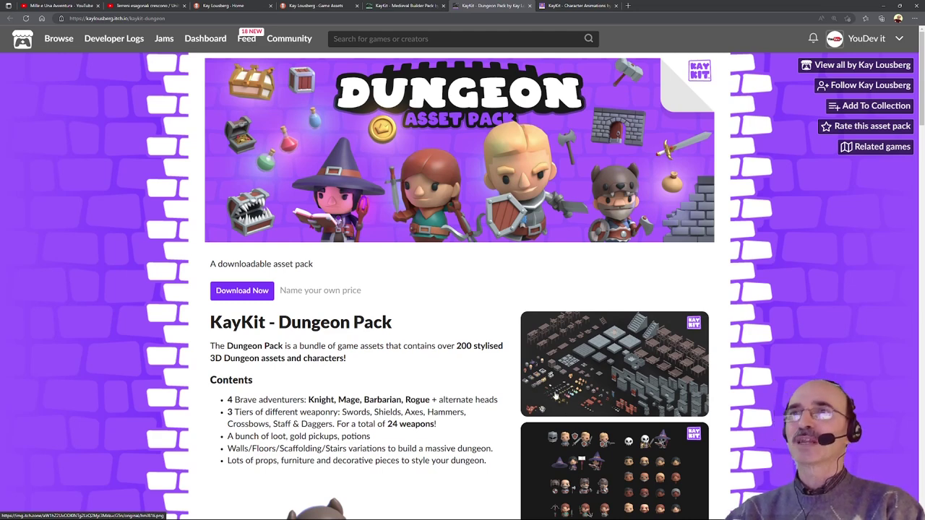
Switch to the Character Animations page and highlight its animation list from Idle onward.
left_click(587, 9)
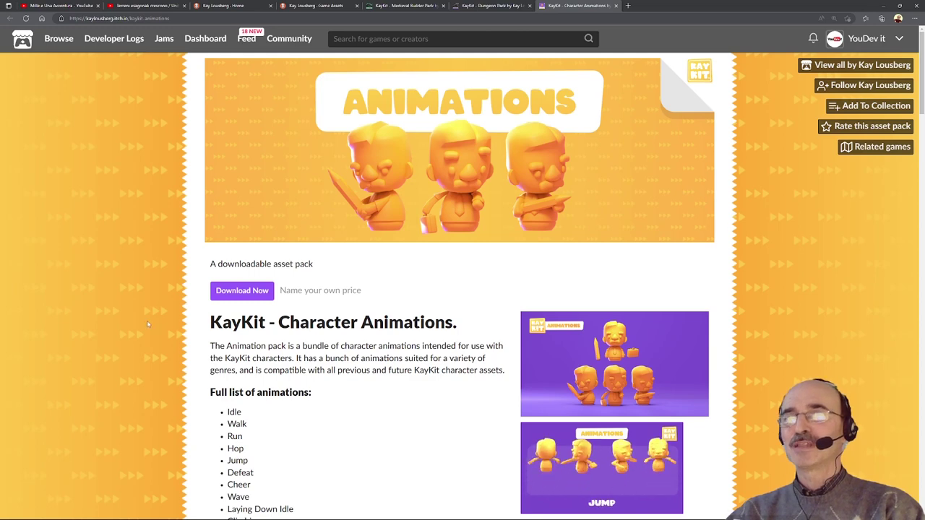
scroll(126, 295, "down", 1)
scroll(126, 294, "down", 2)
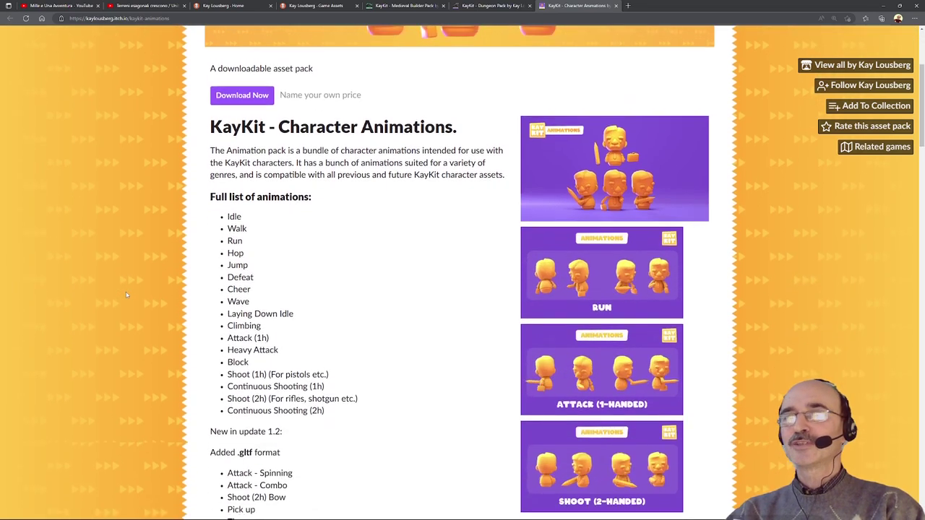
left_click_drag(228, 215, 325, 409)
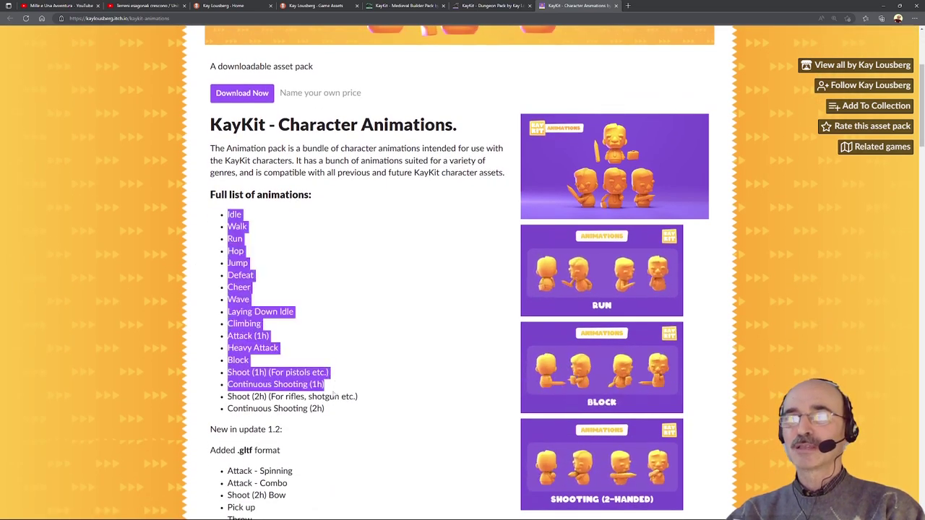
left_click(322, 271)
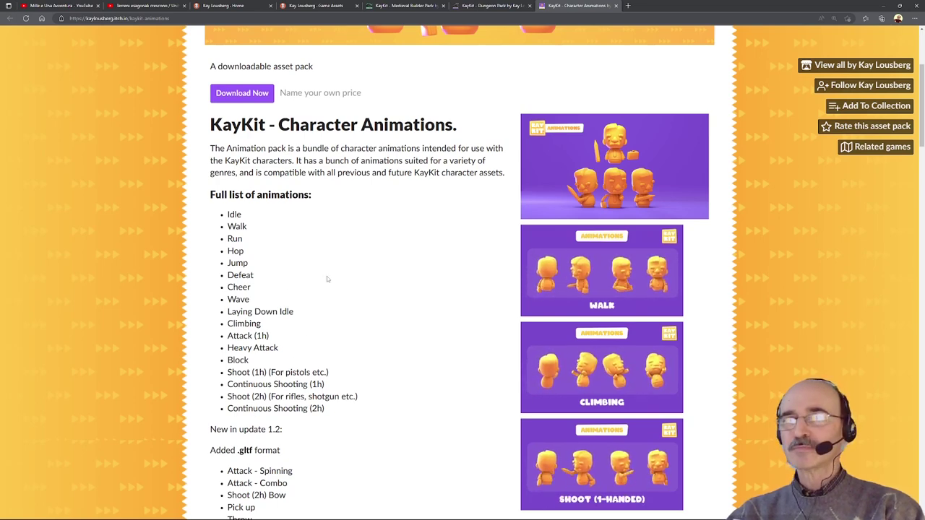
Enlarge one animation preview GIF further down, then close it.
scroll(341, 378, "down", 2)
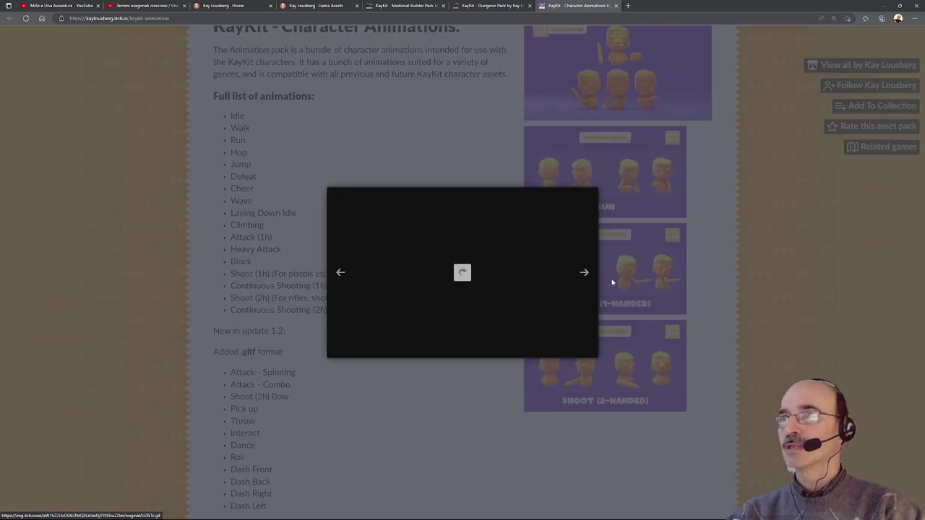
left_click(612, 282)
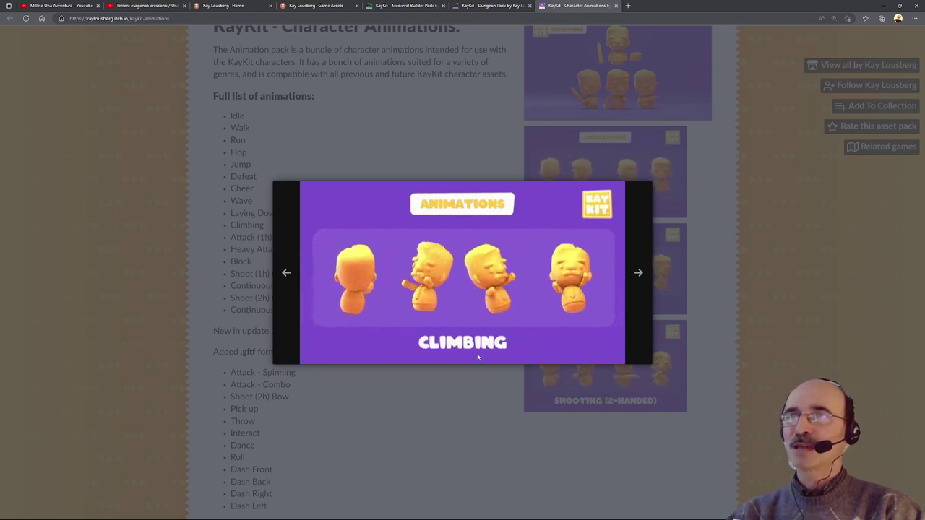
left_click(394, 137)
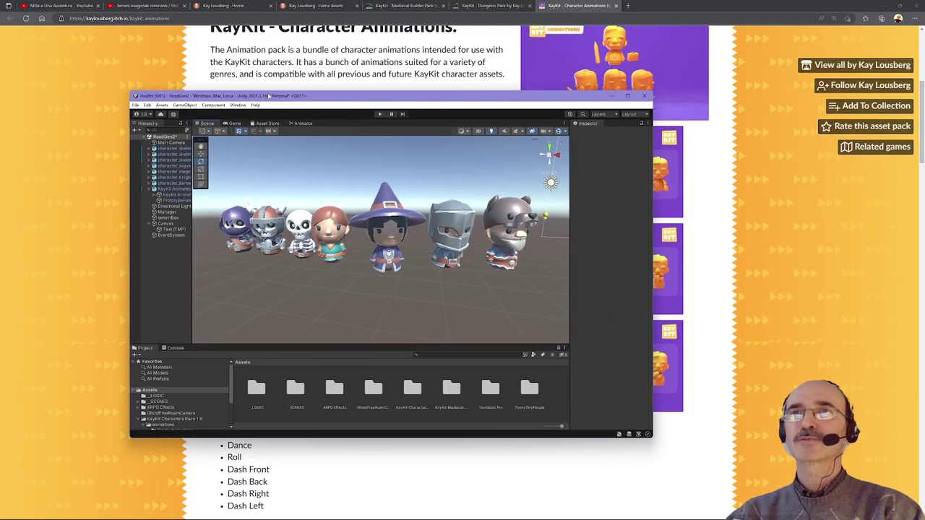
Maximise the Unity editor and pan the Scene view across the character lineup.
double_click(264, 96)
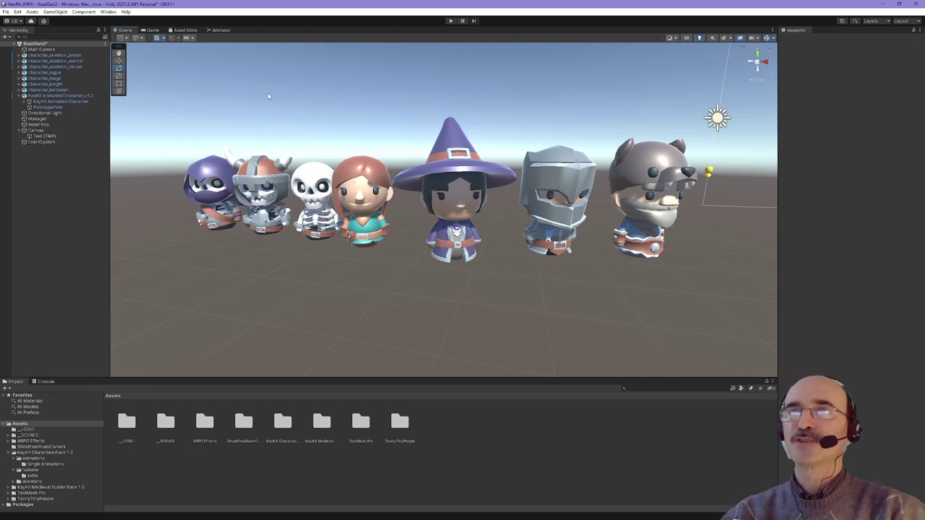
mouse_move(322, 262)
middle_mouse_down()
mouse_move(376, 263)
mouse_move(297, 262)
middle_mouse_up()
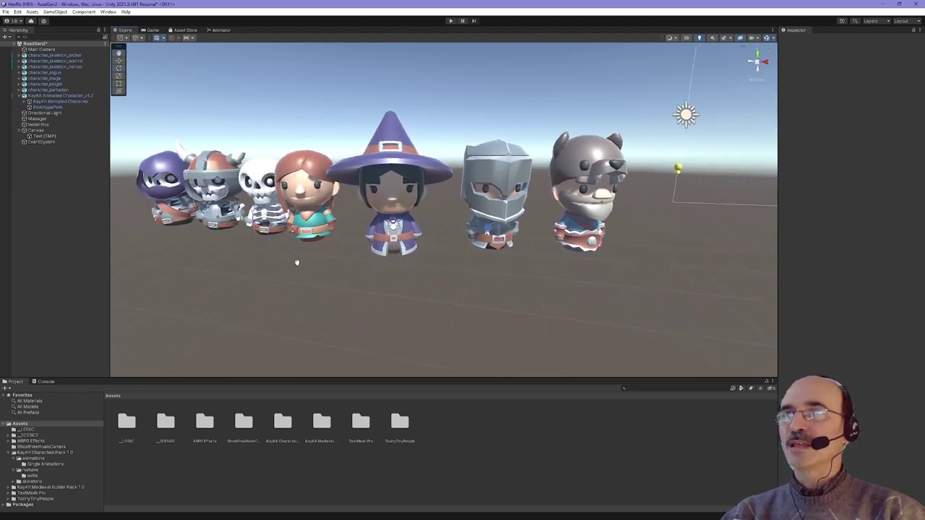
middle_click_drag(297, 262, 430, 214)
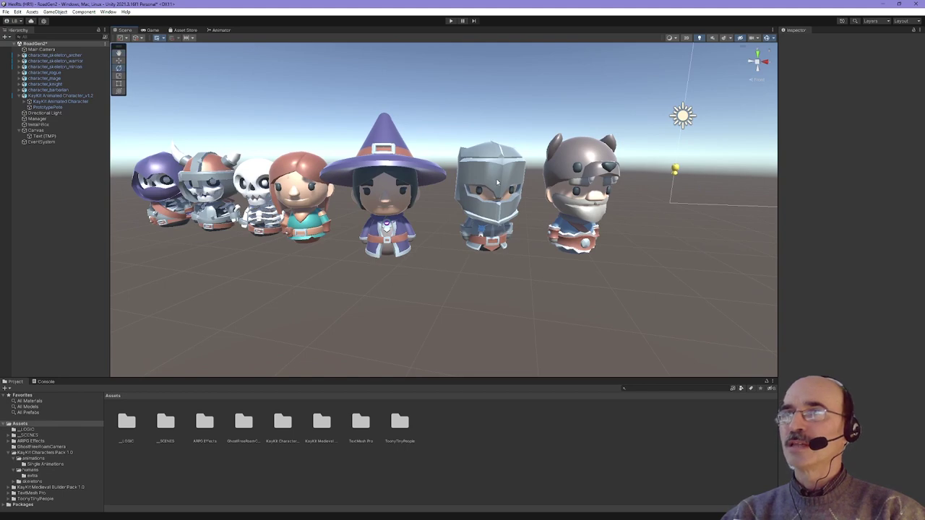
Select the knight's helmet visor and rotate it shut over the face.
left_click(497, 182)
left_click(497, 182)
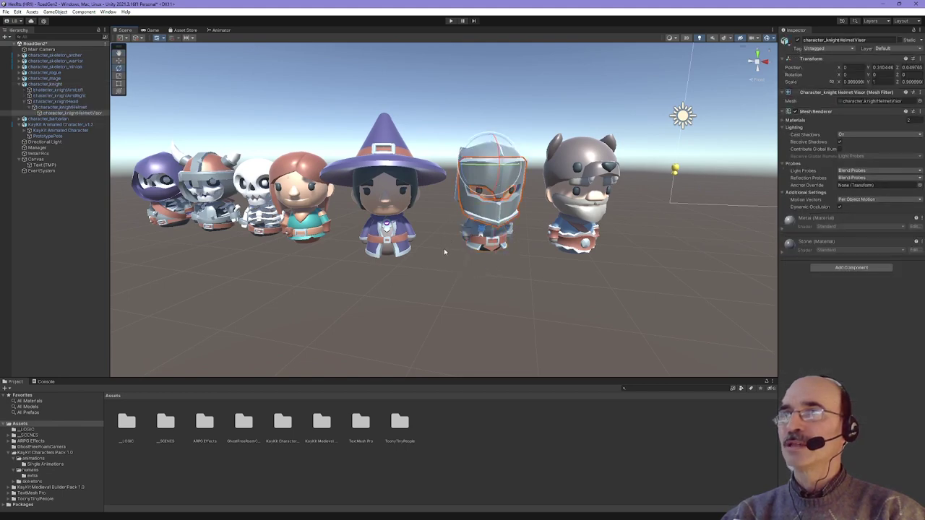
left_click_drag(445, 252, 405, 253, "alt")
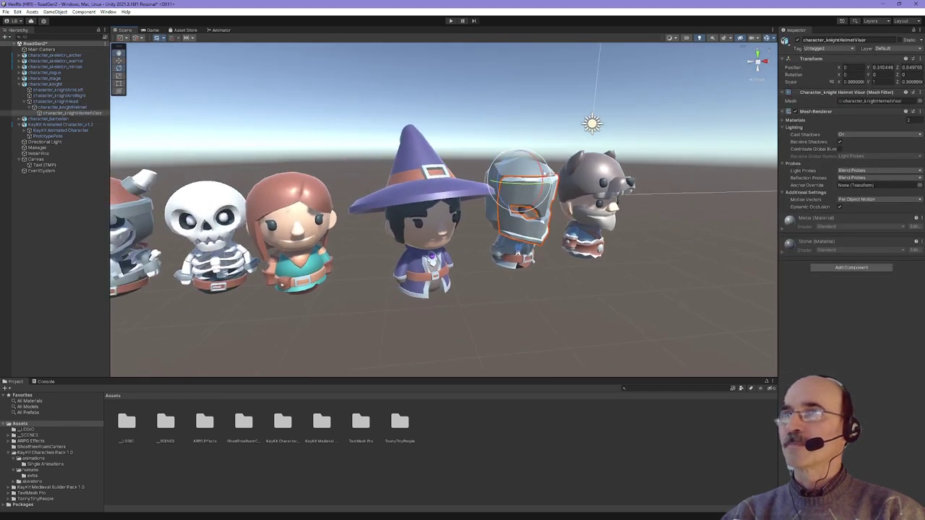
mouse_move(538, 173)
left_mouse_down()
mouse_move(478, 79)
mouse_move(517, 182)
mouse_move(516, 150)
mouse_move(518, 179)
left_mouse_up()
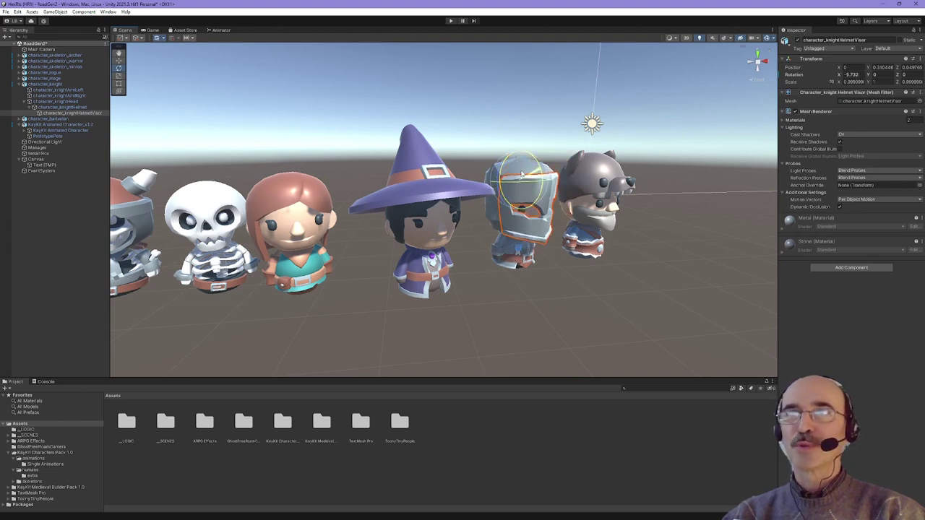
left_click(561, 311)
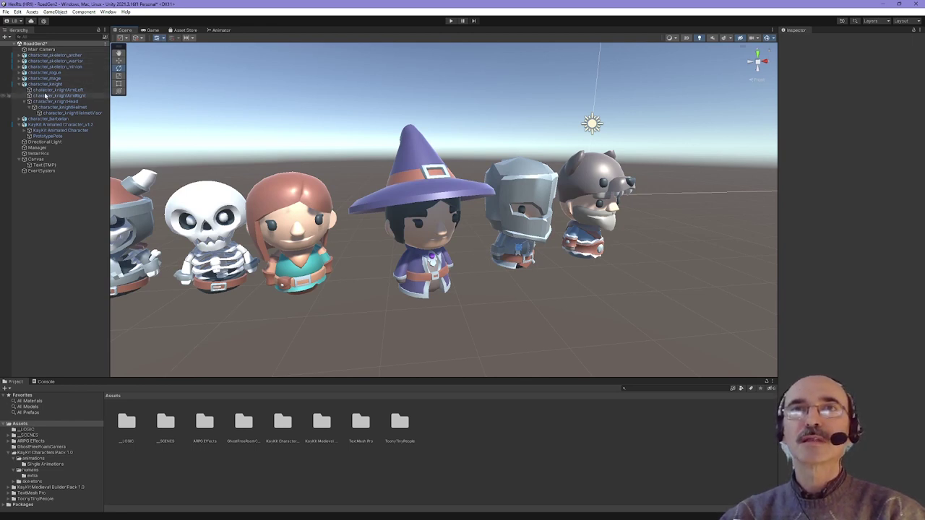
Frame KayKit Animated Character_v1.2 from the Hierarchy and orbit the Scene view around it.
double_click(58, 124)
left_click_drag(200, 146, 356, 313, "alt")
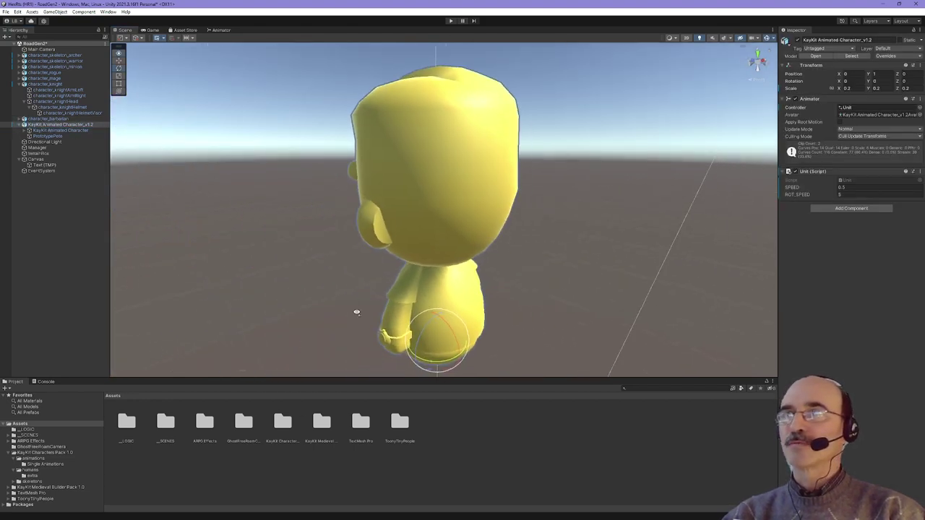
mouse_move(357, 312)
left_mouse_down("alt")
mouse_move(533, 268)
mouse_move(581, 296)
left_mouse_up("alt")
key("f")
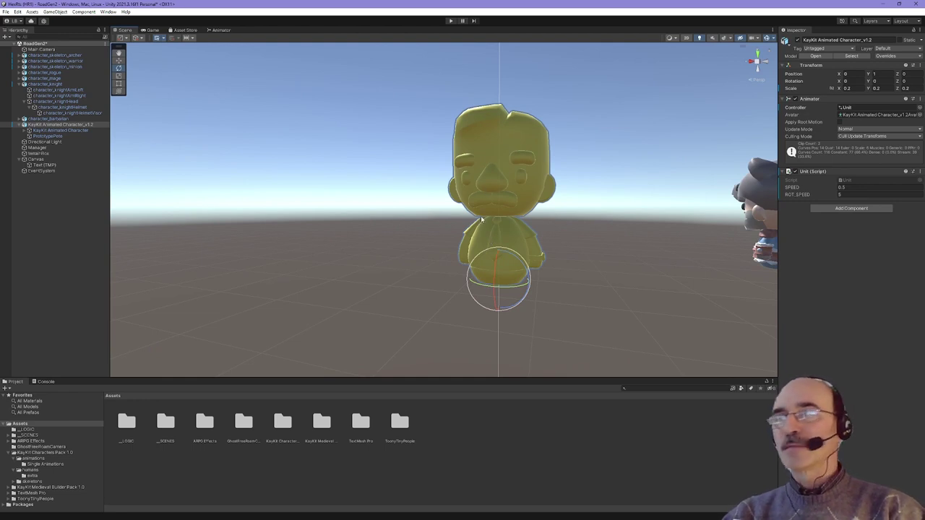
mouse_move(472, 229)
right_mouse_down()
mouse_move(542, 254)
mouse_move(554, 244)
right_mouse_up()
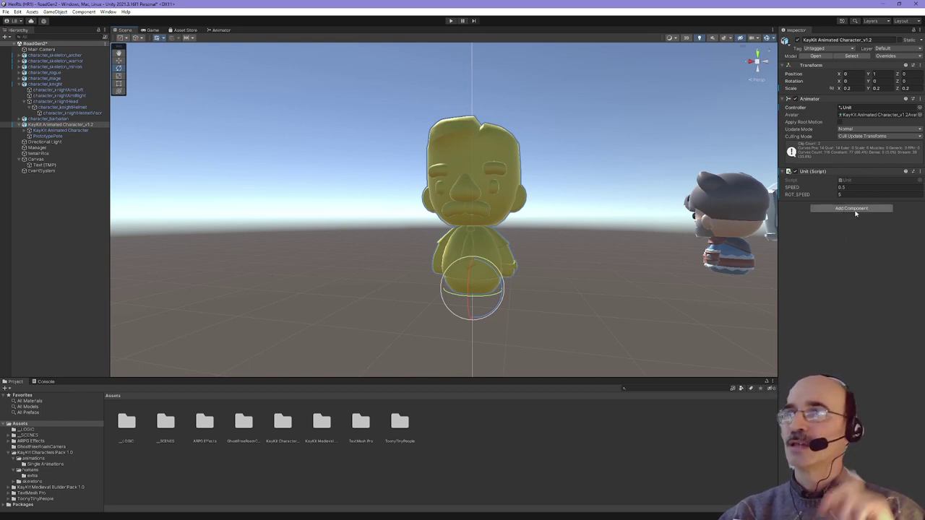
Attempt adding an Animator, dismiss the duplicate warning, and ping the Unit controller in __LOGIC.
left_click(855, 209)
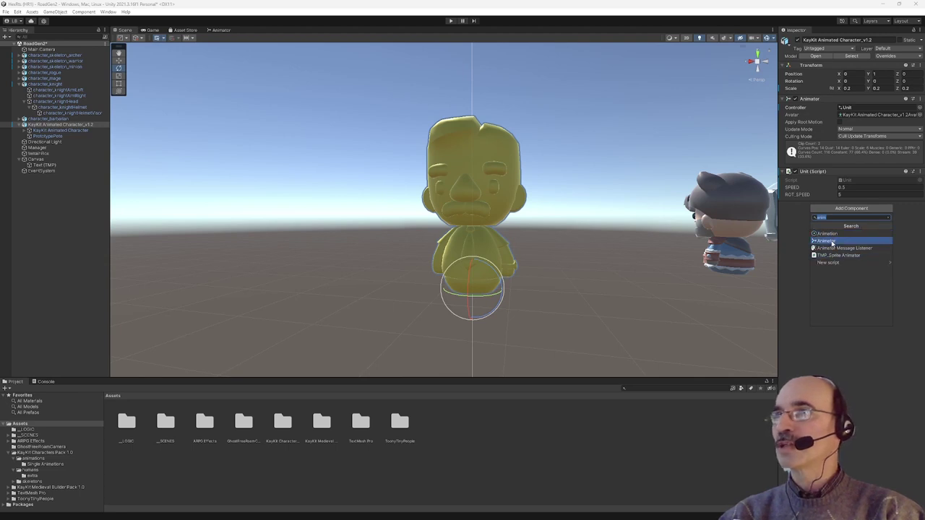
left_click(831, 243)
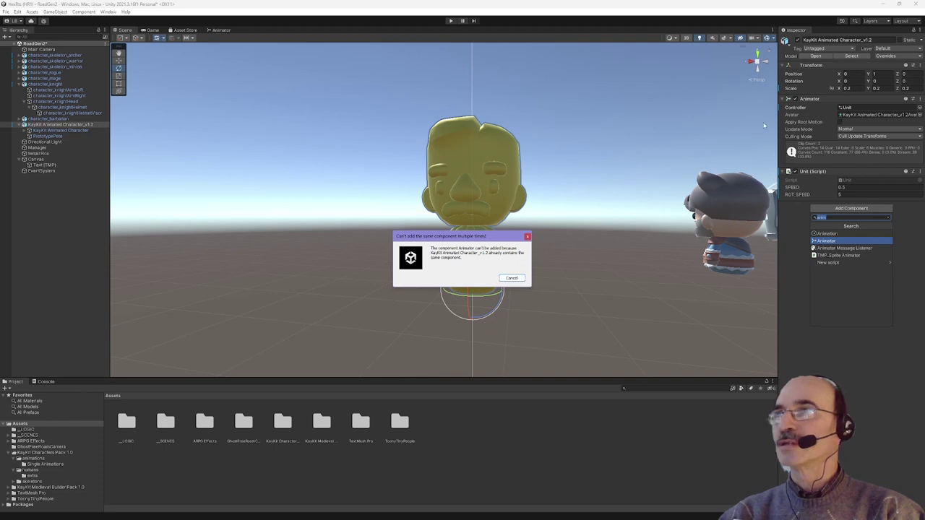
left_click(528, 235)
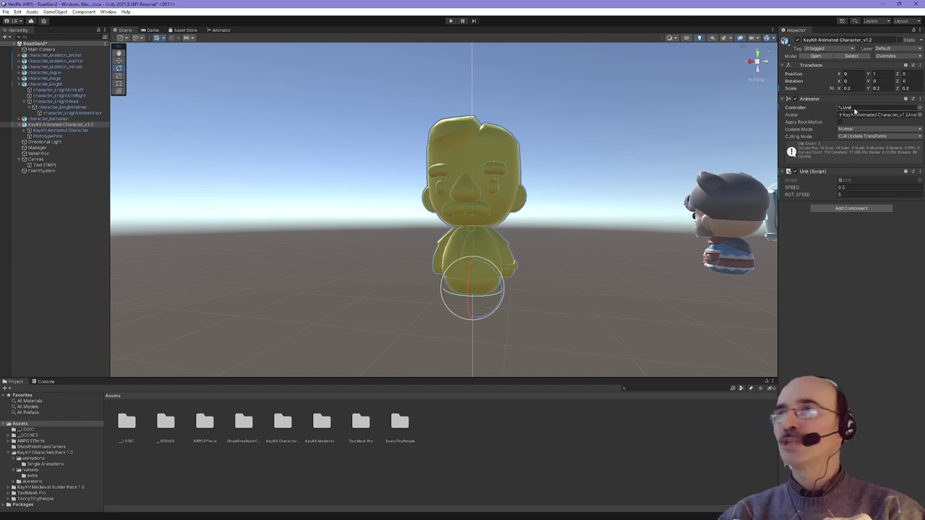
left_click(856, 109)
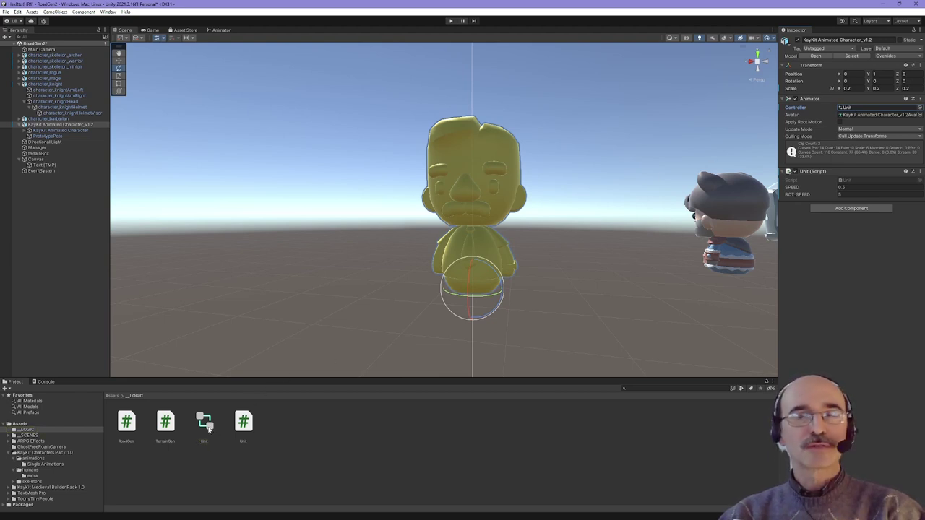
Open the Unit controller in the Animator window and zoom the state graph.
double_click(206, 427)
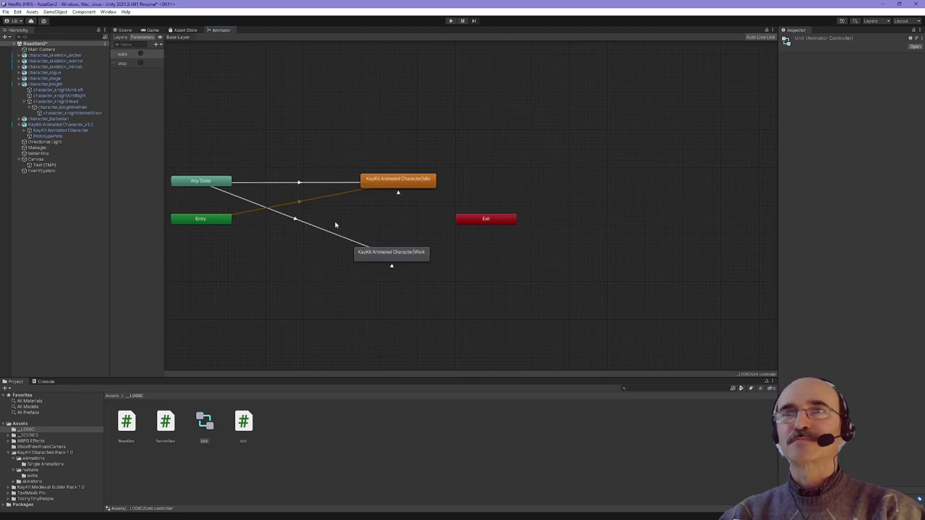
scroll(254, 196, "up", 1)
scroll(253, 197, "up", 2)
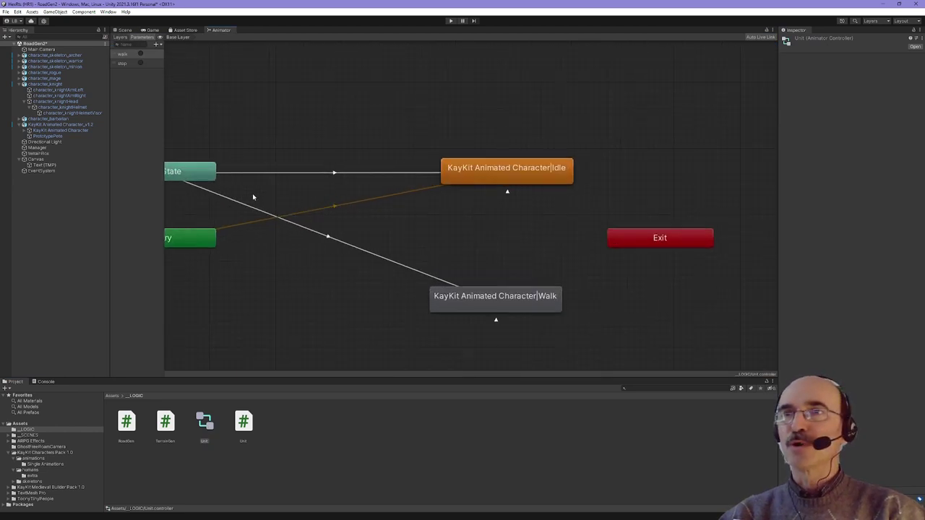
scroll(253, 197, "up", 1)
scroll(253, 198, "up", 1)
scroll(252, 194, "down", 4)
scroll(252, 194, "up", 1)
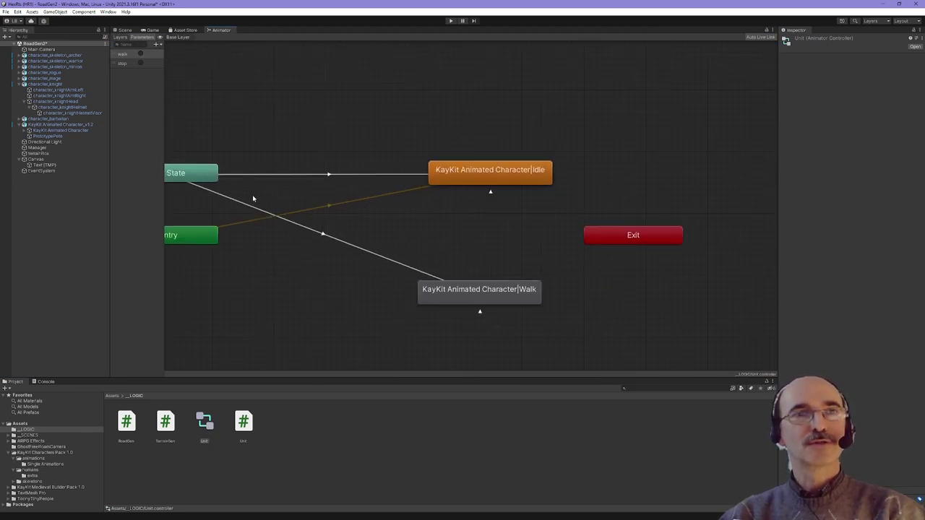
scroll(252, 195, "up", 1)
Rearrange the Any State, Entry, Idle and Walk nodes, then select Idle.
left_click_drag(174, 180, 268, 161)
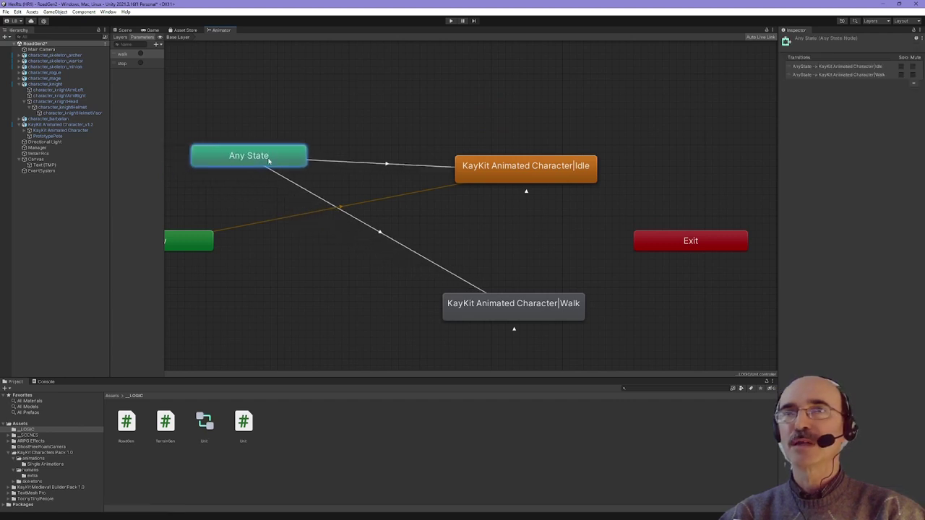
left_click_drag(204, 245, 308, 266)
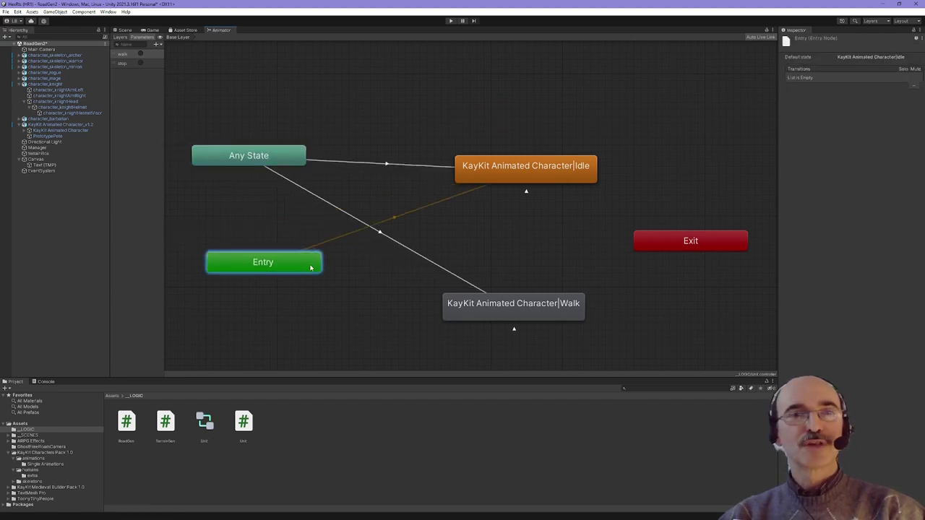
left_click_drag(519, 179, 511, 149)
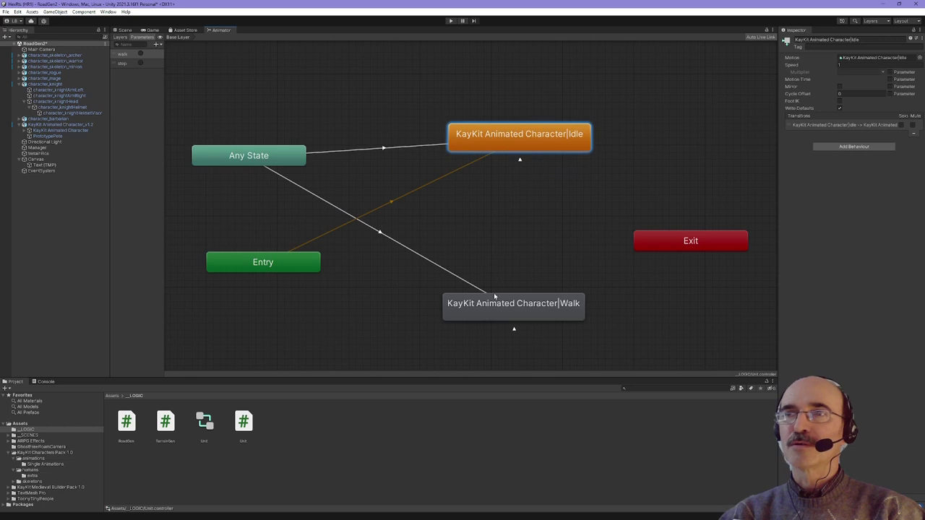
left_click_drag(491, 314, 483, 286)
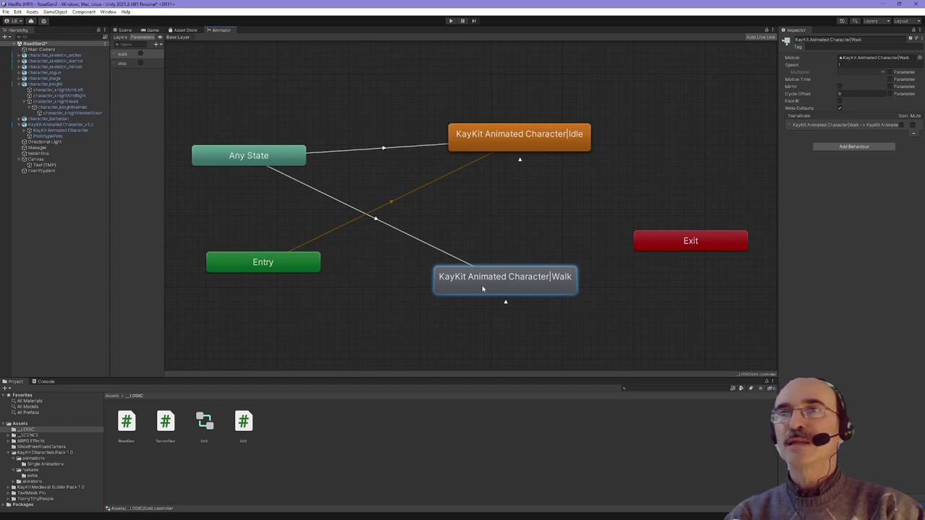
left_click(519, 146)
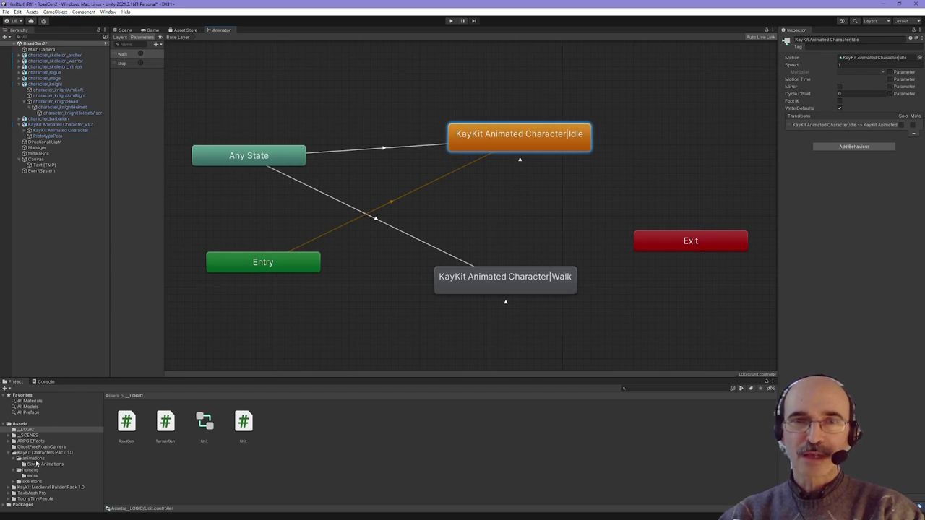
List the KayKit character's clips in the animations folder, then inspect the Walk and Idle states.
left_click(37, 460)
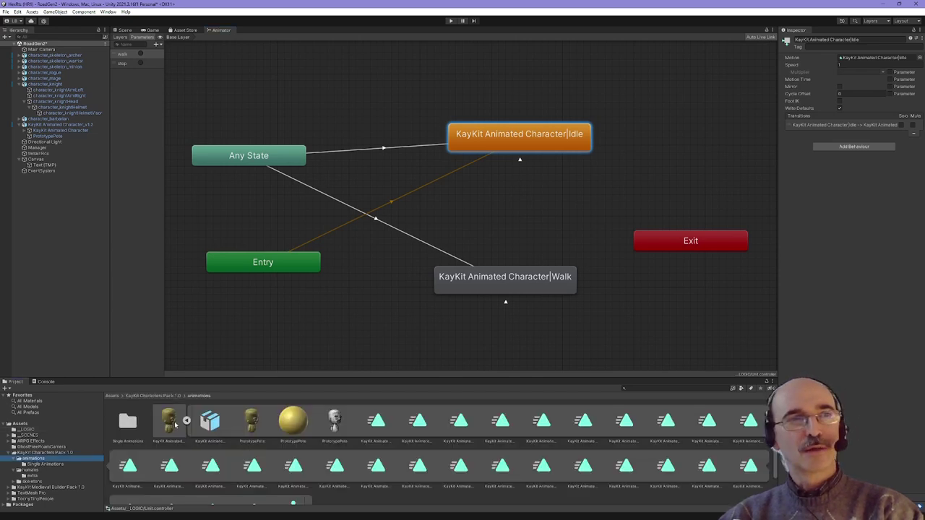
left_click(186, 421)
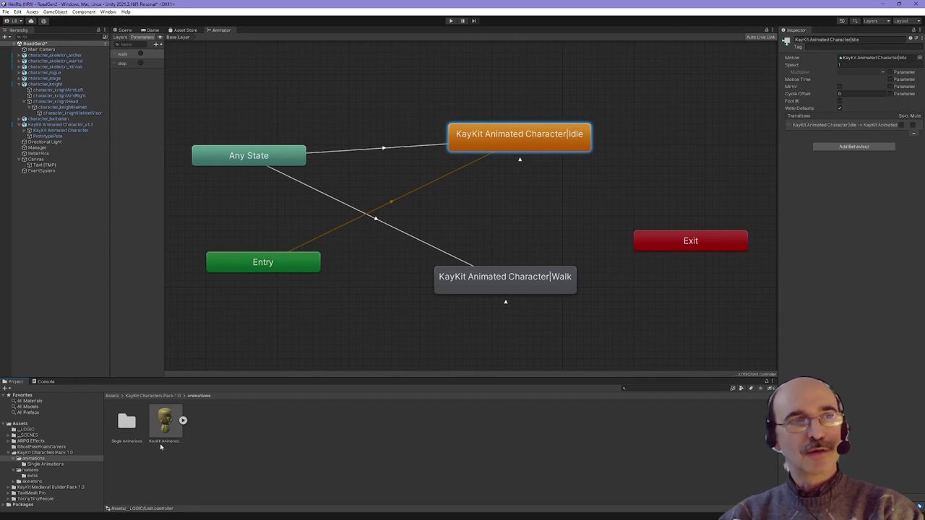
left_click(184, 422)
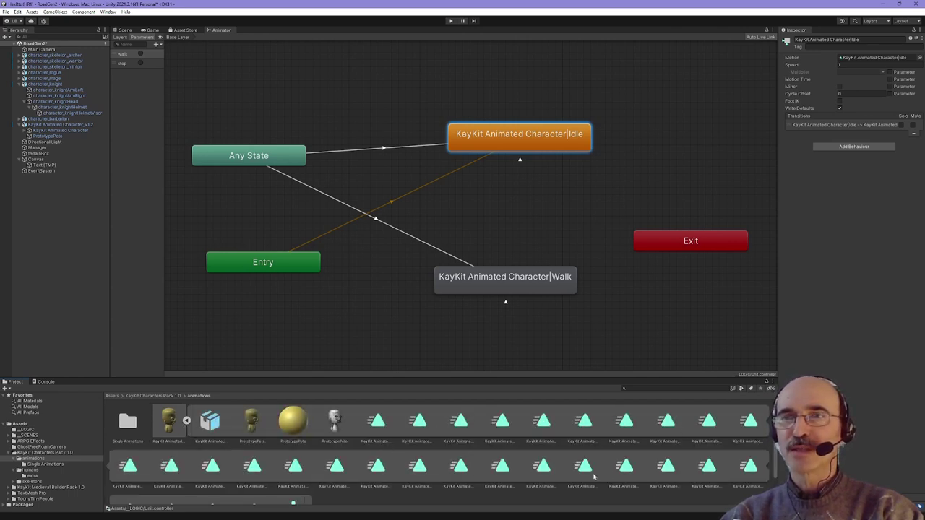
scroll(333, 477, "down", 1)
scroll(417, 457, "up", 1)
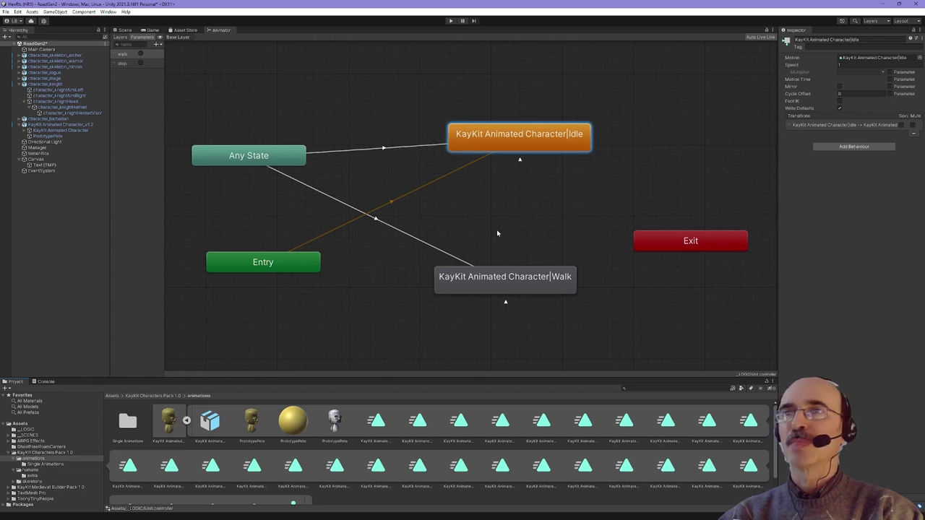
left_click(507, 290)
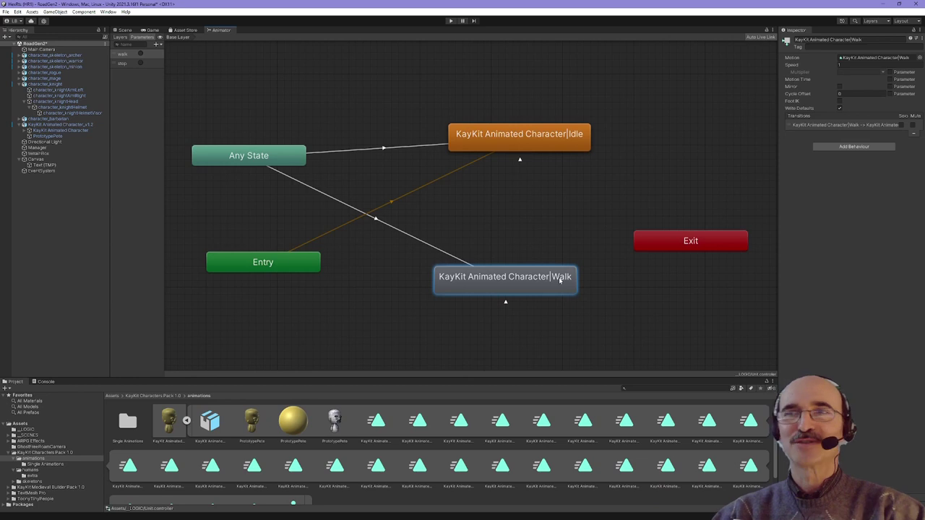
left_click(547, 146)
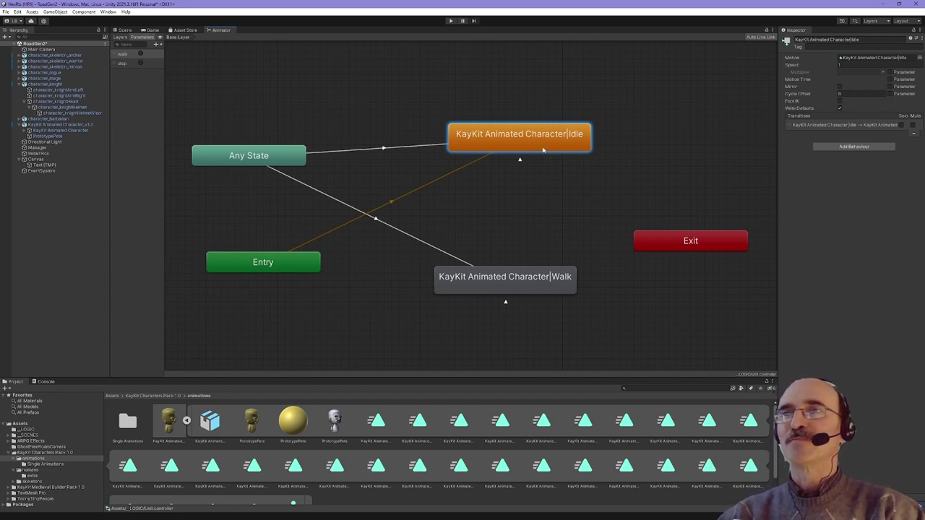
Drag the Entry node lower in the Animator graph and select the Idle→Idle self-transition arrow.
left_click_drag(283, 266, 304, 300)
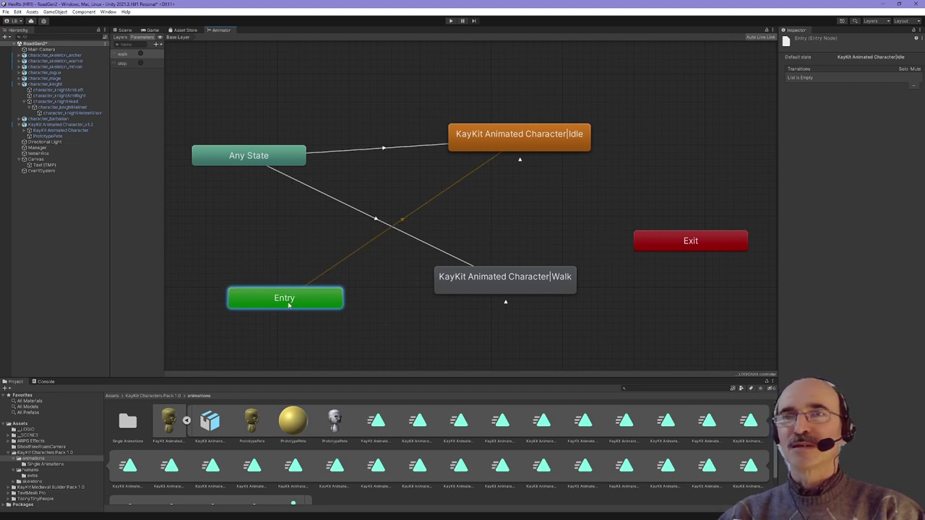
left_click_drag(323, 300, 287, 304)
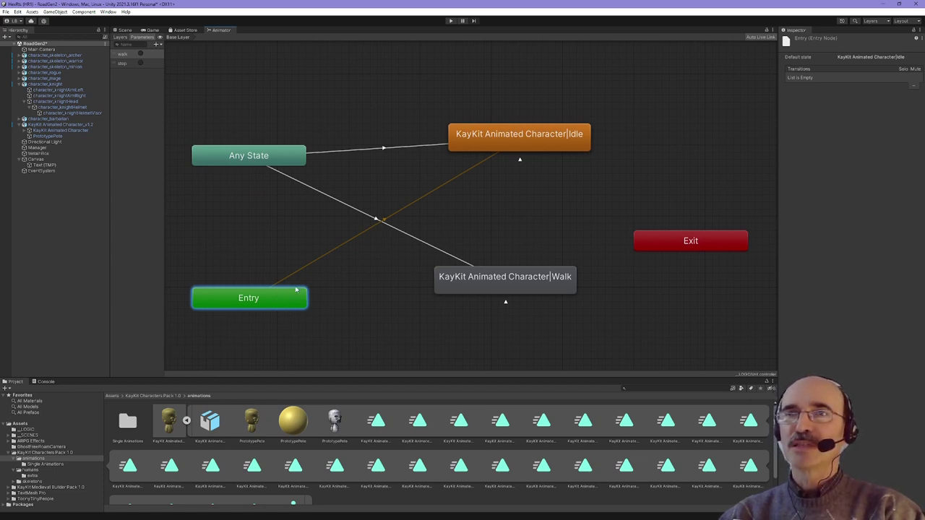
left_click_drag(296, 287, 333, 287)
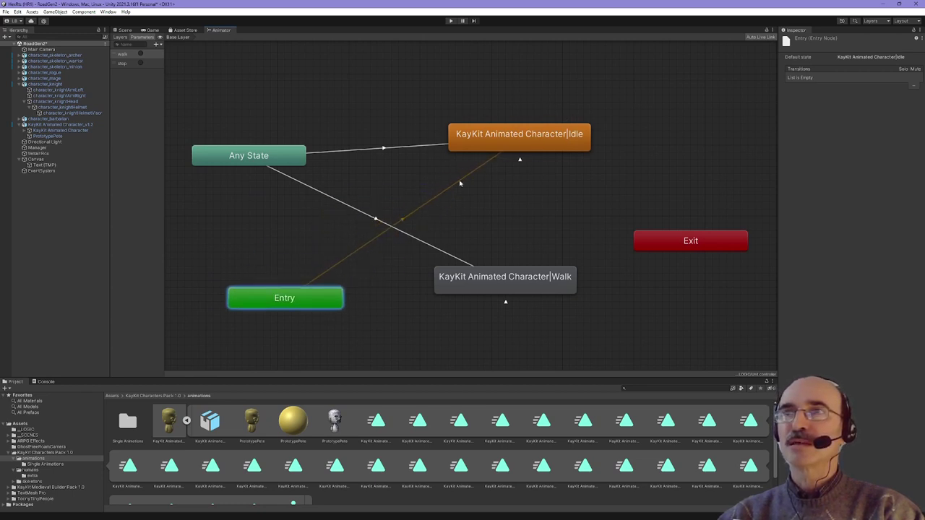
left_click(519, 160)
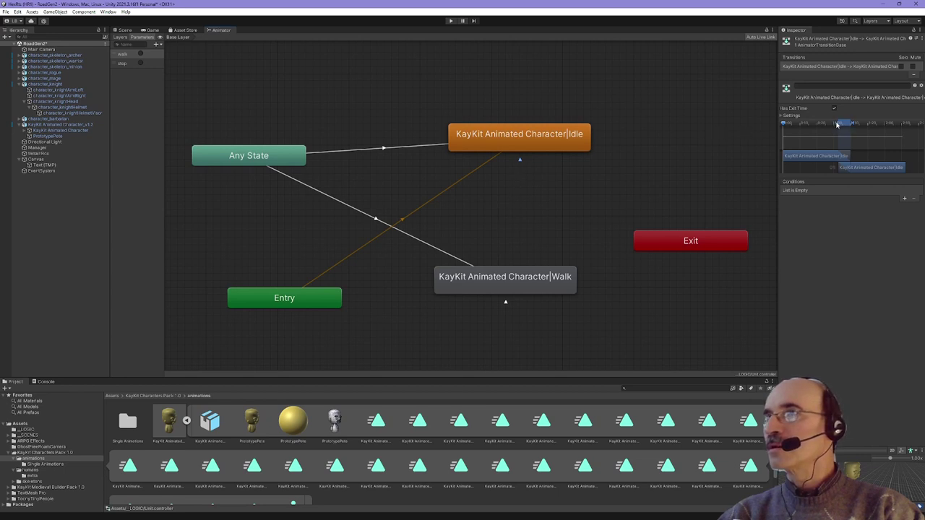
Shift the destination clip right on the Idle→Idle and Walk→Walk transitions, then nudge Any State right.
left_click_drag(850, 170, 867, 191)
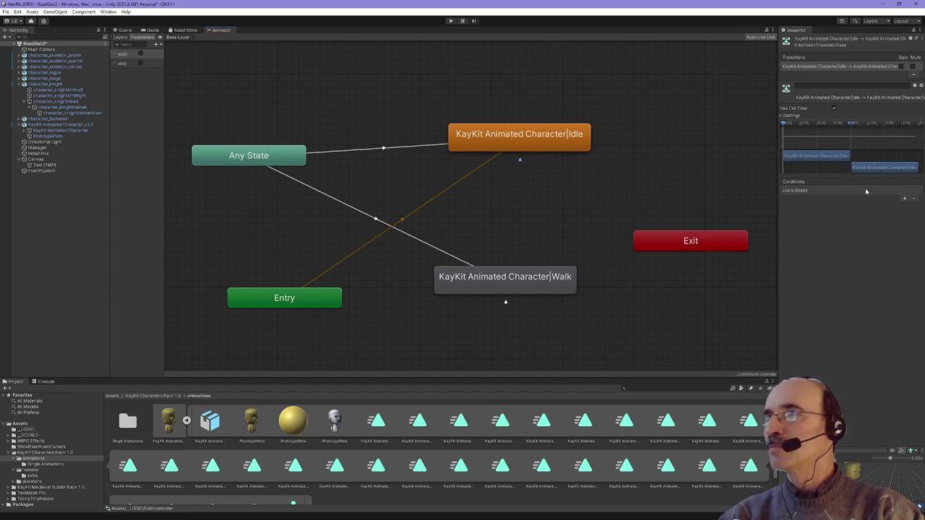
left_click(505, 303)
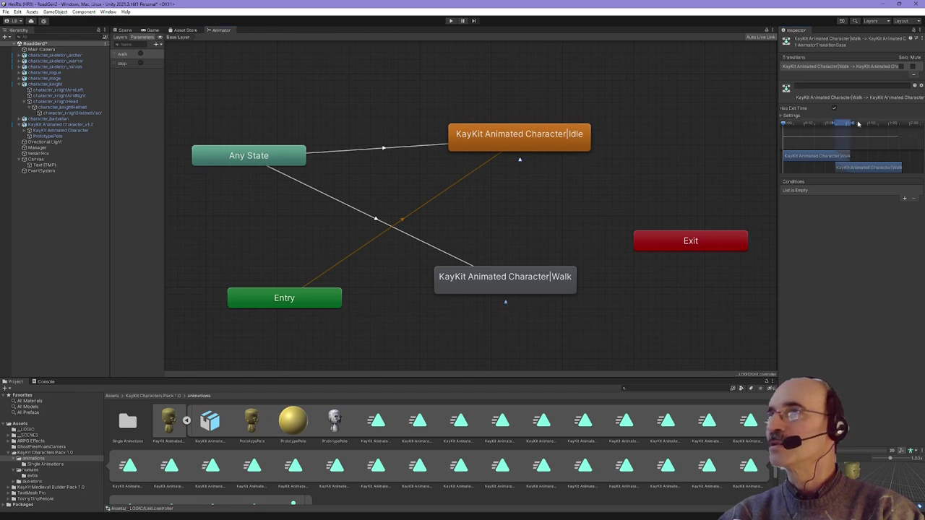
left_click_drag(848, 169, 864, 168)
left_click(518, 161)
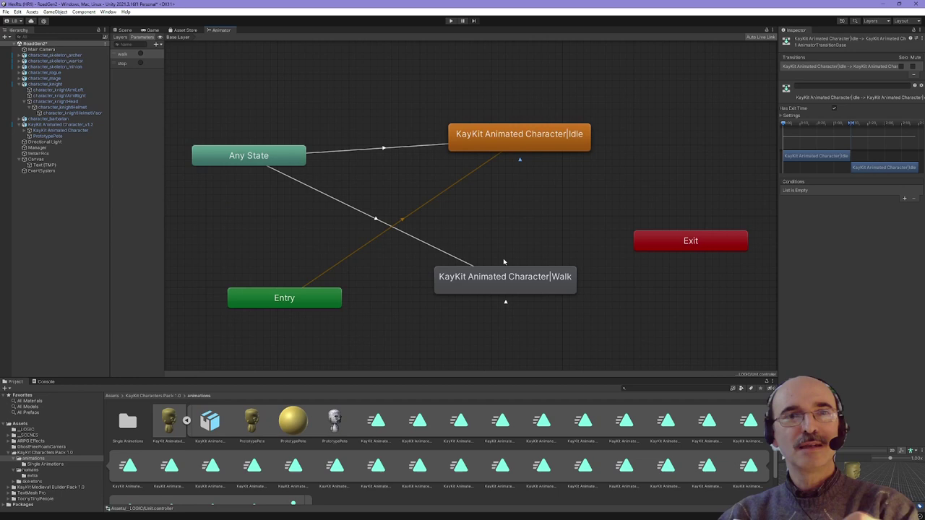
left_click_drag(267, 161, 274, 161)
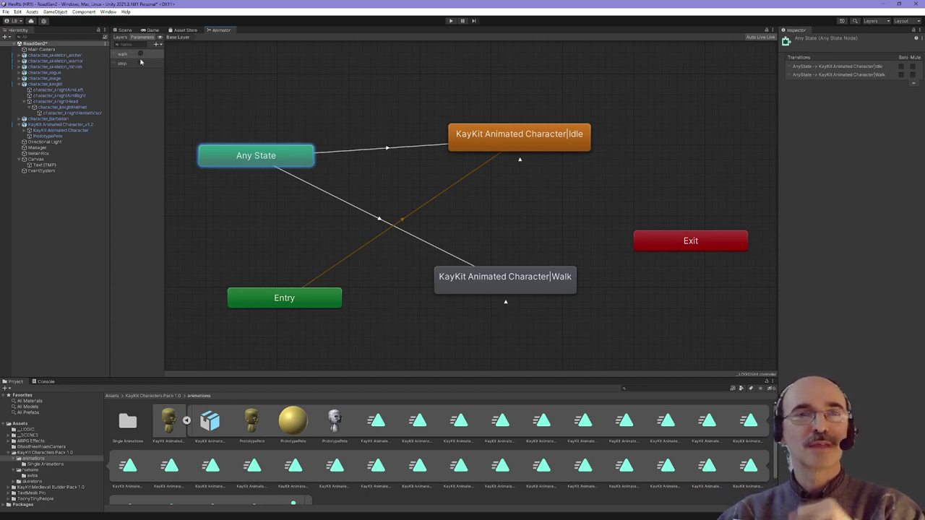
Review the stop and walk trigger conditions on Any State's transitions and raise the Any State node.
left_click(140, 64)
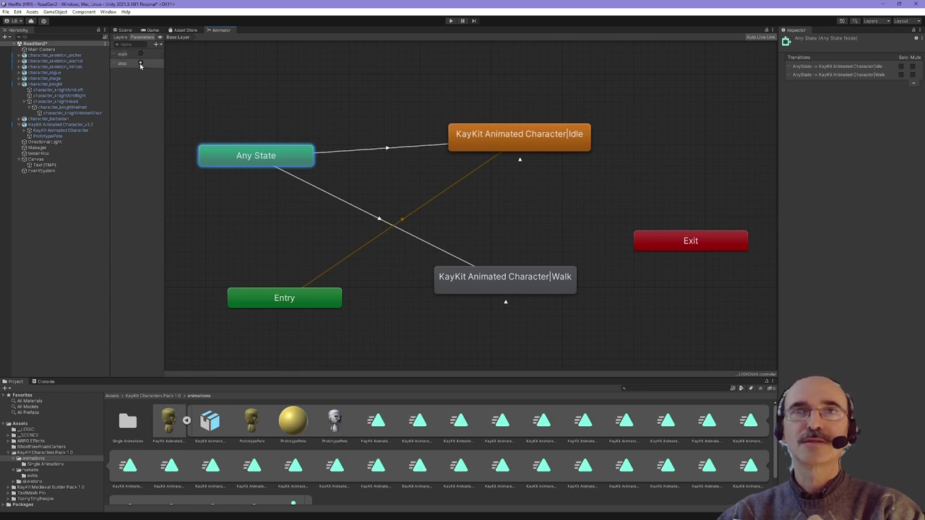
left_click_drag(245, 159, 262, 142)
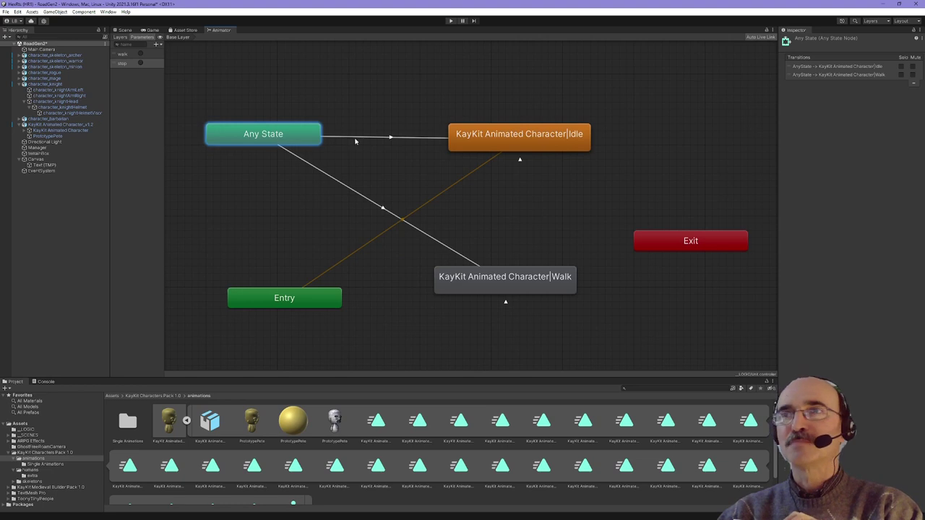
left_click(350, 191)
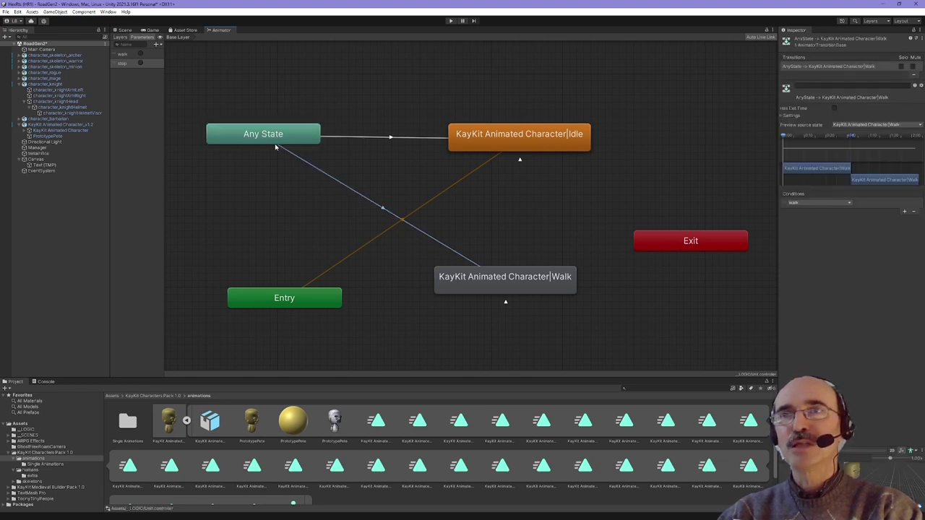
left_click(518, 288)
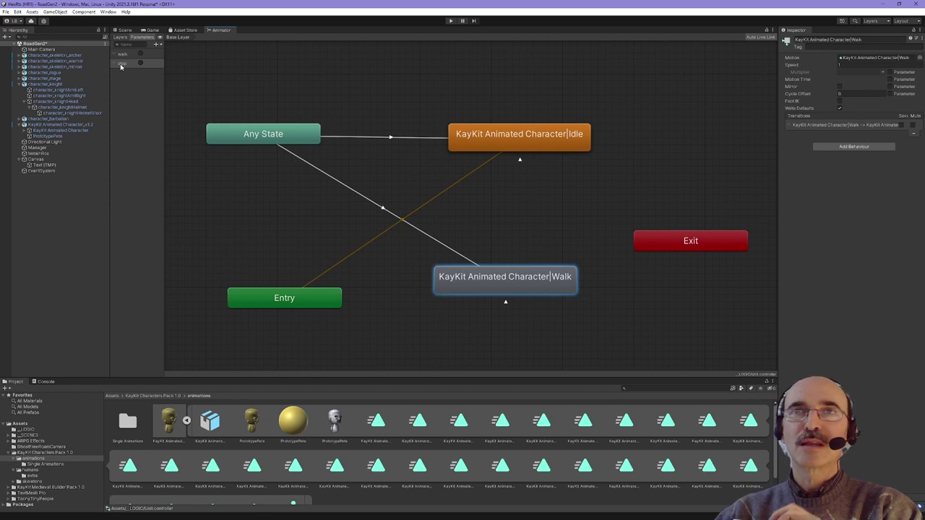
left_click(356, 137)
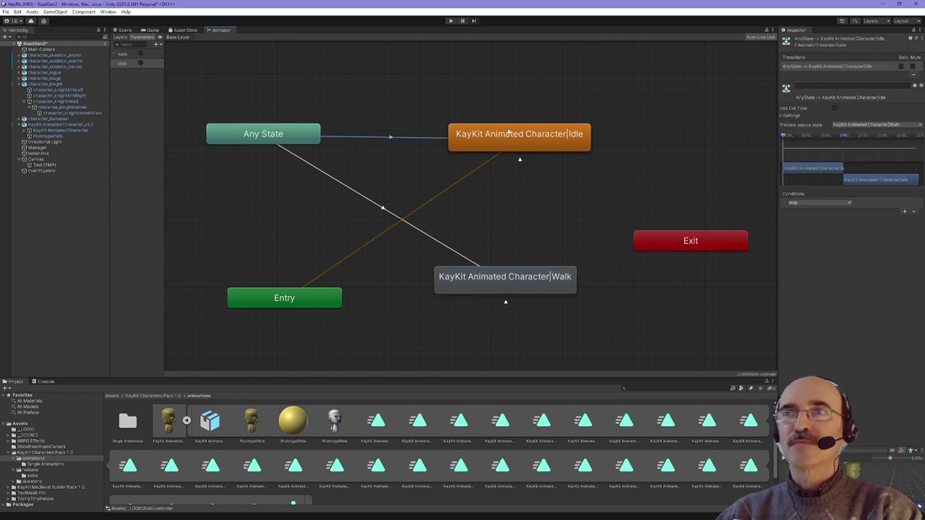
mouse_move(294, 140)
left_mouse_down()
mouse_move(308, 88)
mouse_move(308, 126)
left_mouse_up()
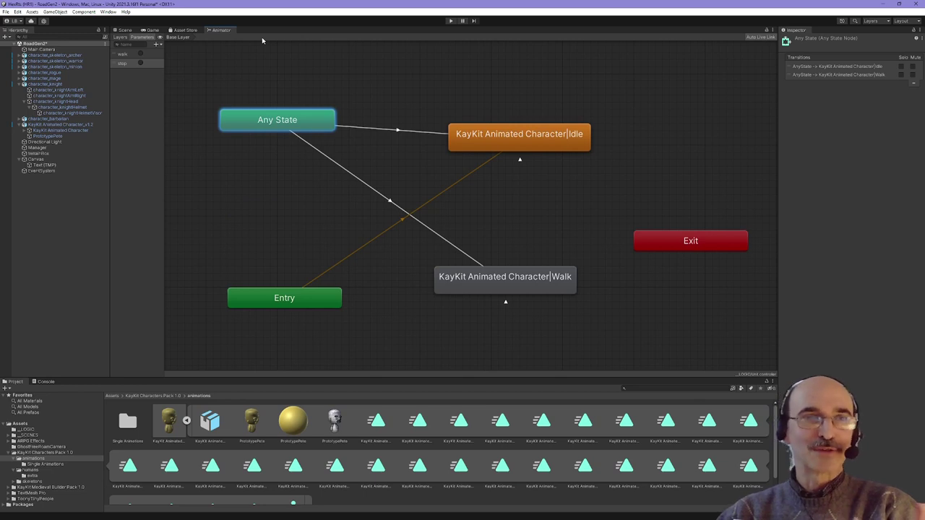
Return to the Scene view, frame the yellow character, and select KayKit Animated Character_v1.2.
left_click(128, 31)
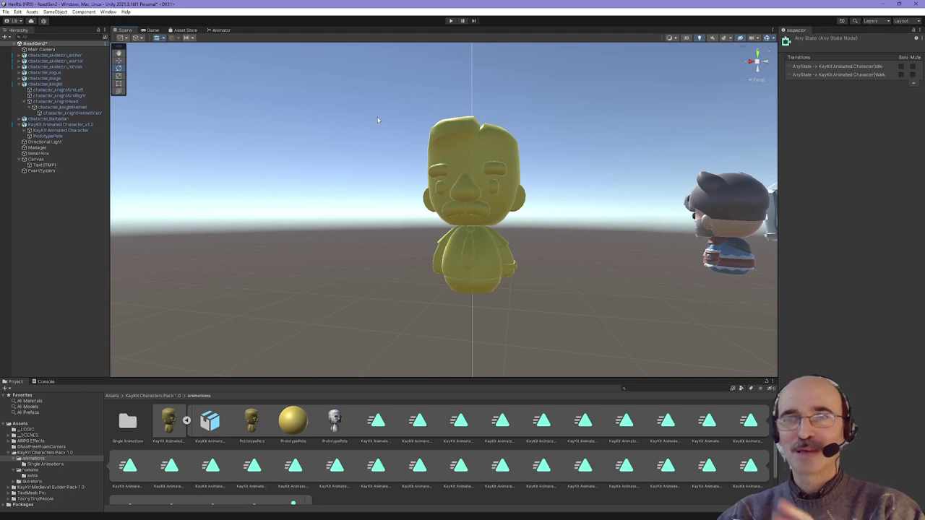
scroll(393, 157, "down", 3)
mouse_move(388, 155)
right_mouse_down()
mouse_move(385, 206)
mouse_move(282, 206)
right_mouse_up()
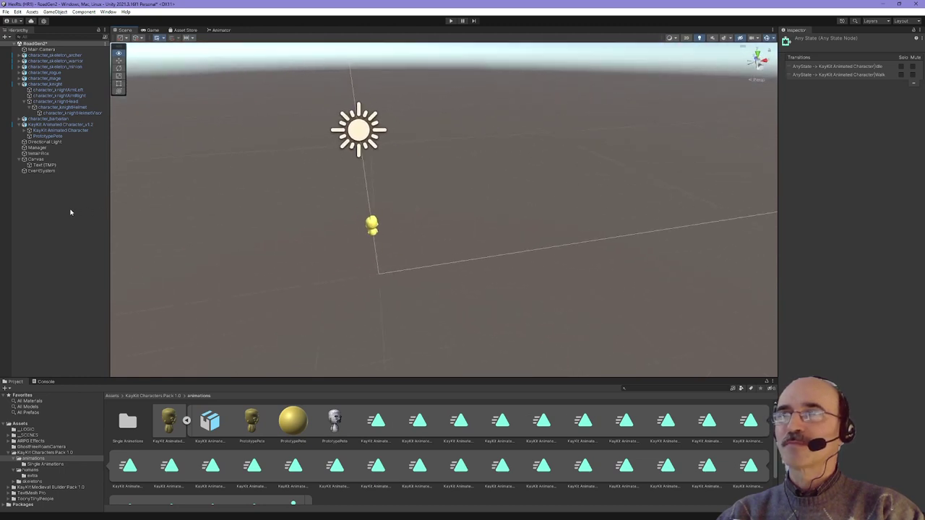
right_click_drag(281, 205, 42, 208)
key("f")
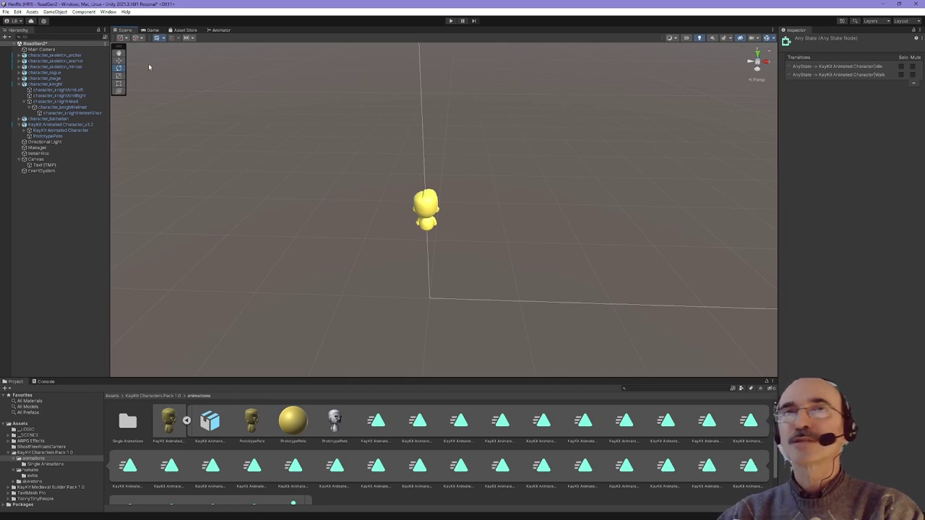
left_click(52, 126)
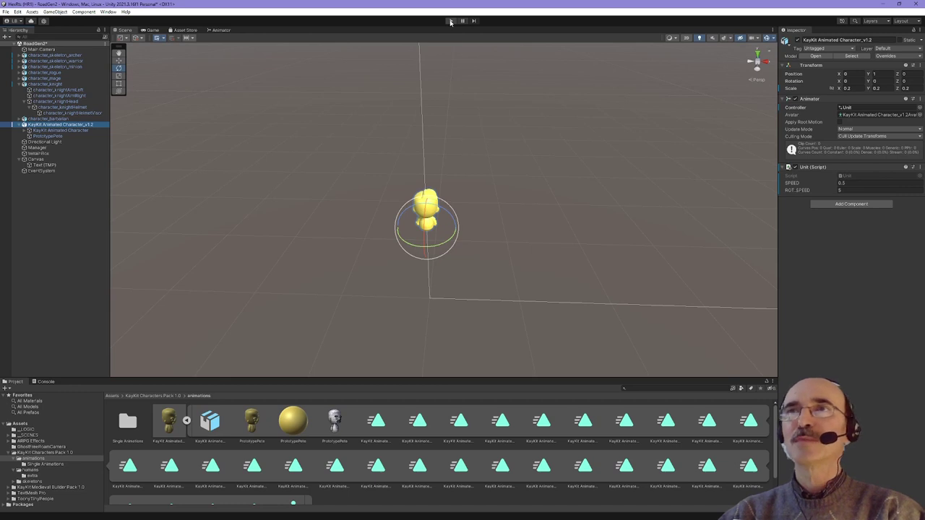
Enter Play mode to run the hex map game with the yellow character.
left_click(450, 20)
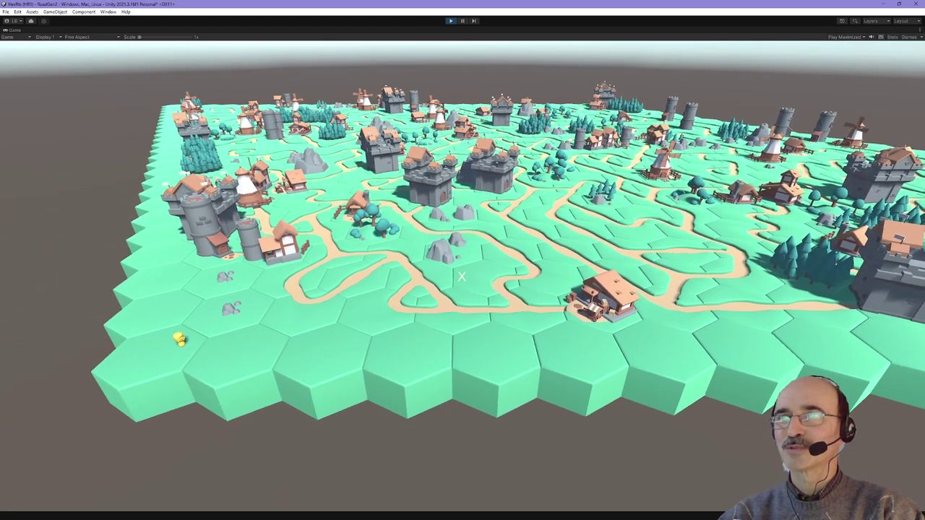
Zoom the game camera far out and rotate it around the character with E.
scroll(461, 276, "up", 5)
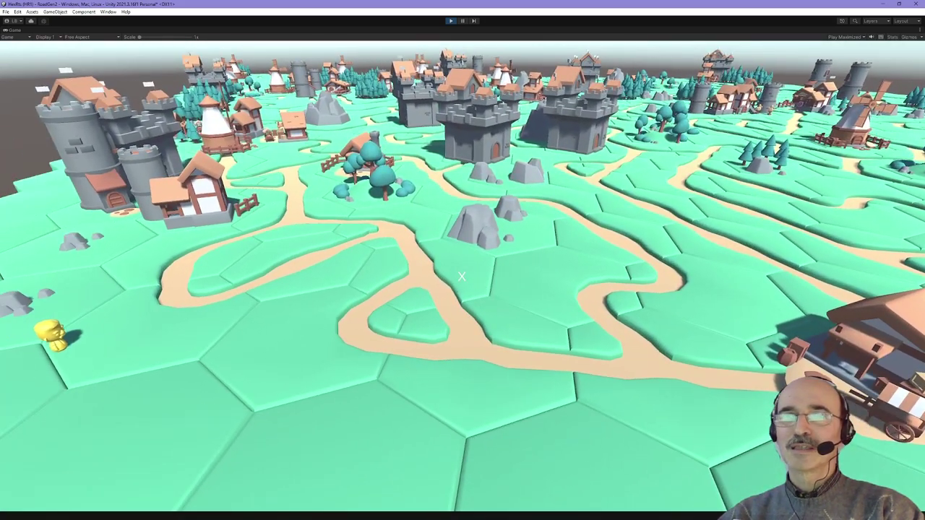
scroll(461, 277, "up", 2)
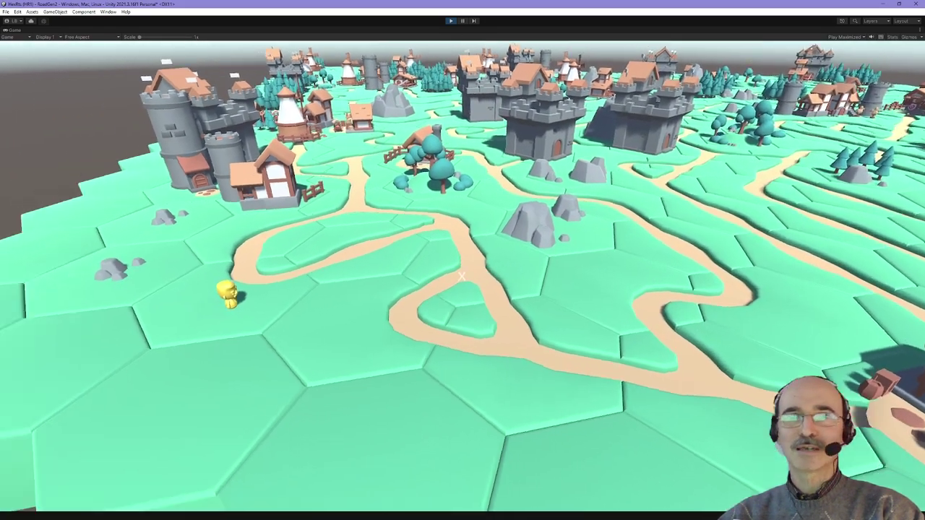
scroll(461, 277, "up", 3)
scroll(461, 277, "up", 2)
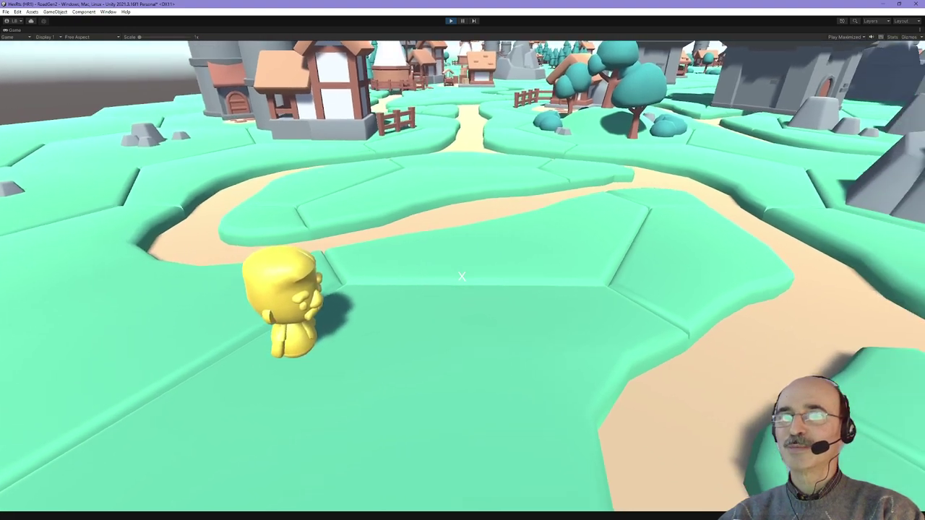
key("e")
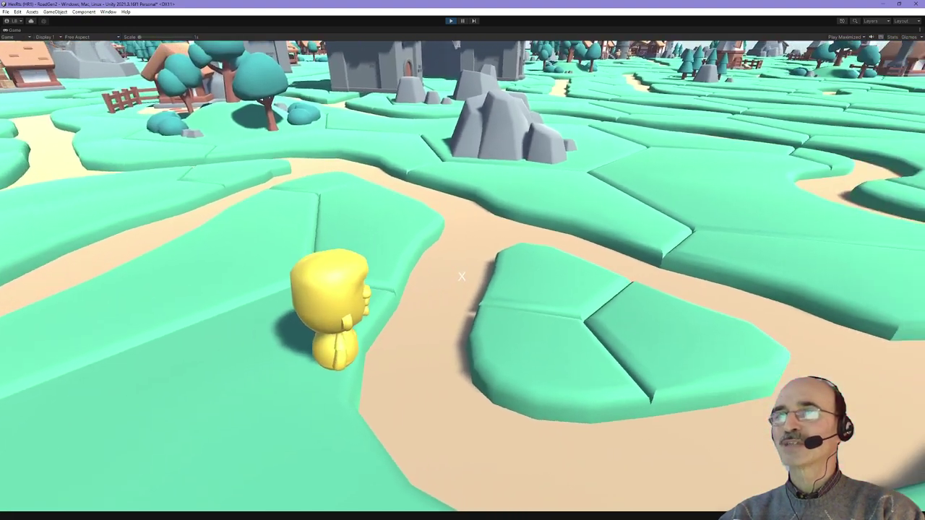
scroll(462, 277, "down", 1)
key("e")
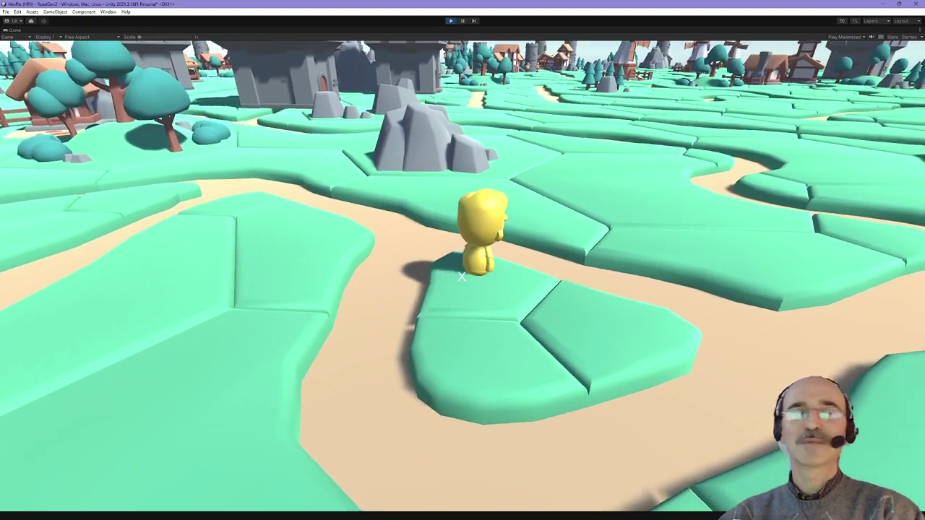
scroll(461, 277, "down", 1)
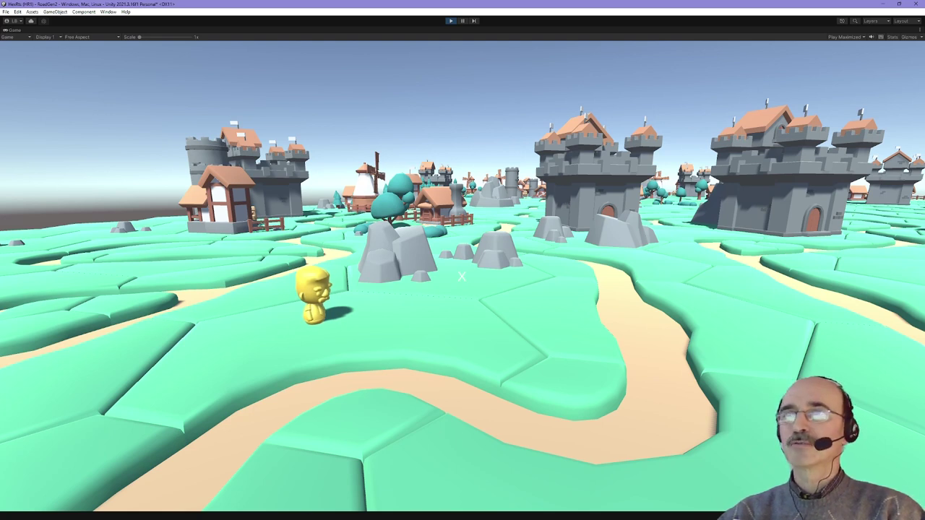
Send the character walking toward the rocks and swing the camera to an overhead map view.
left_click(461, 276)
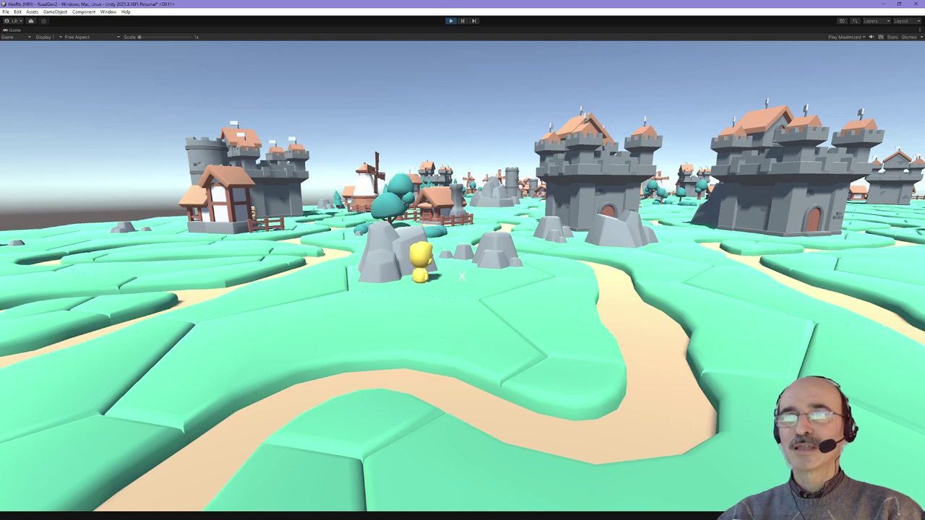
scroll(461, 276, "up", 3)
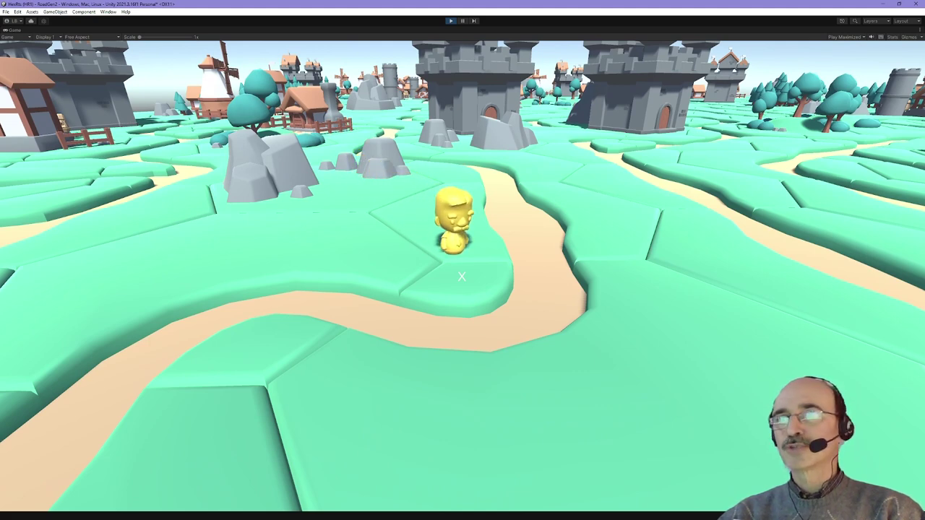
key("e")
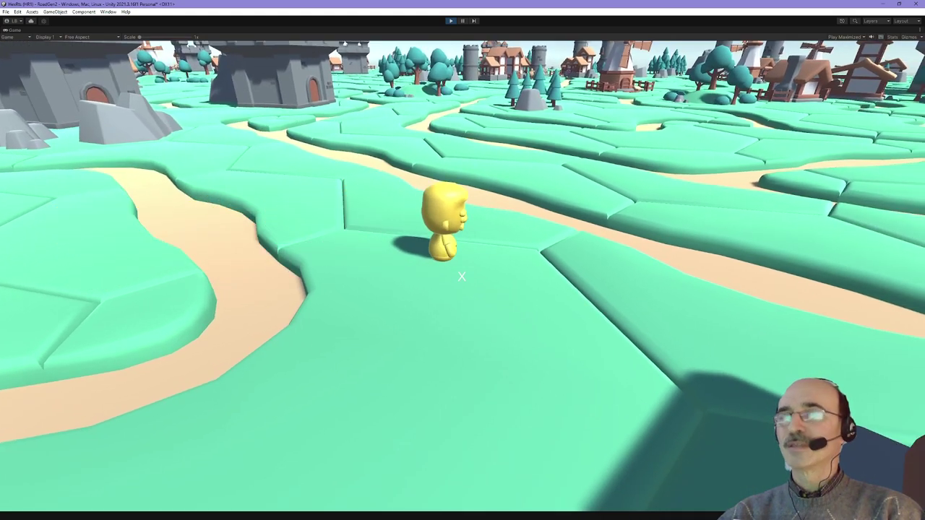
scroll(462, 277, "down", 5)
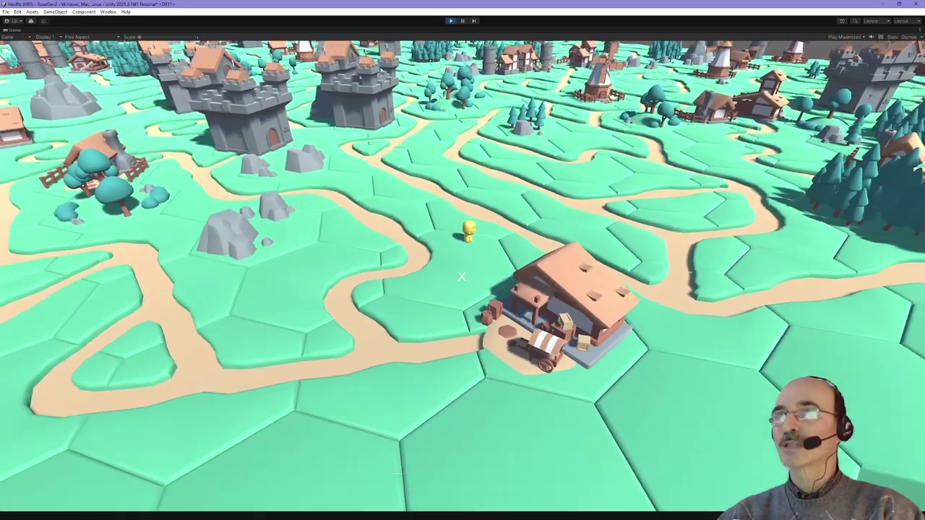
scroll(462, 277, "down", 5)
scroll(462, 277, "down", 3)
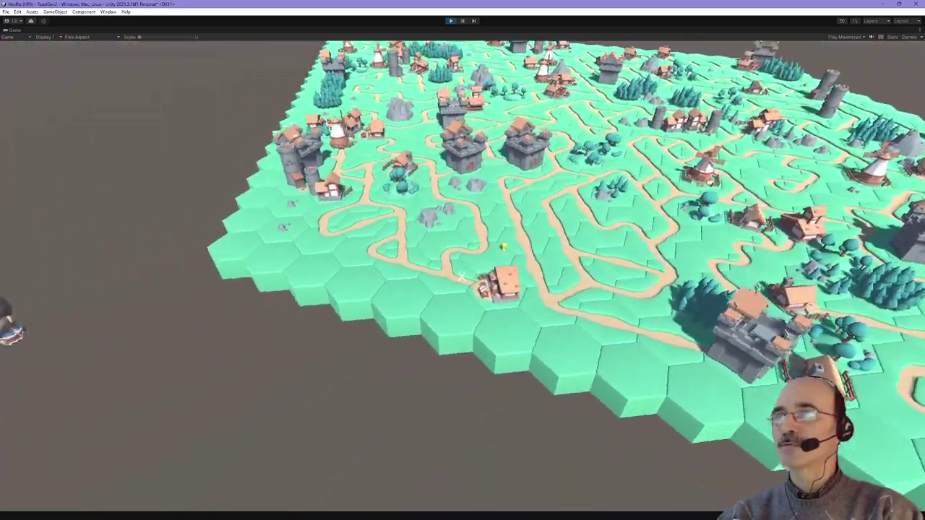
key("q")
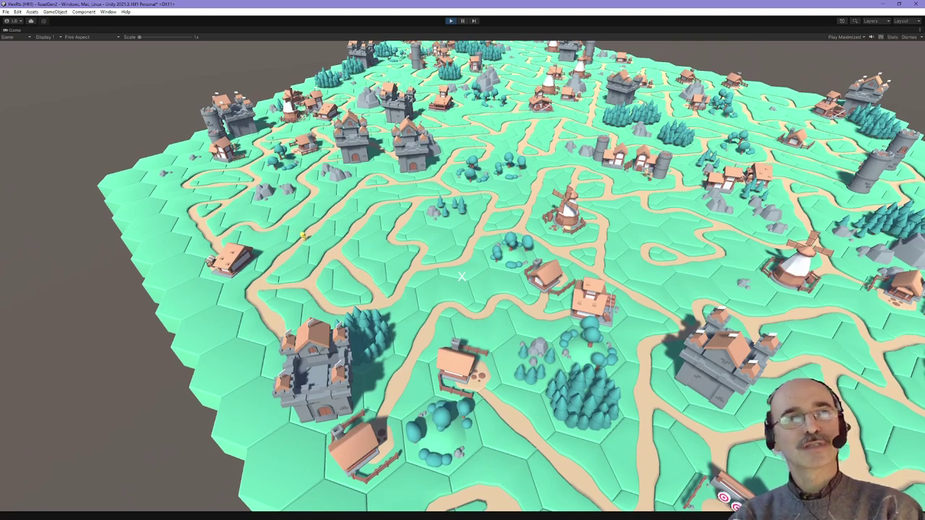
Zoom the camera and send the yellow character to a spot on the path.
scroll(462, 275, "up", 5)
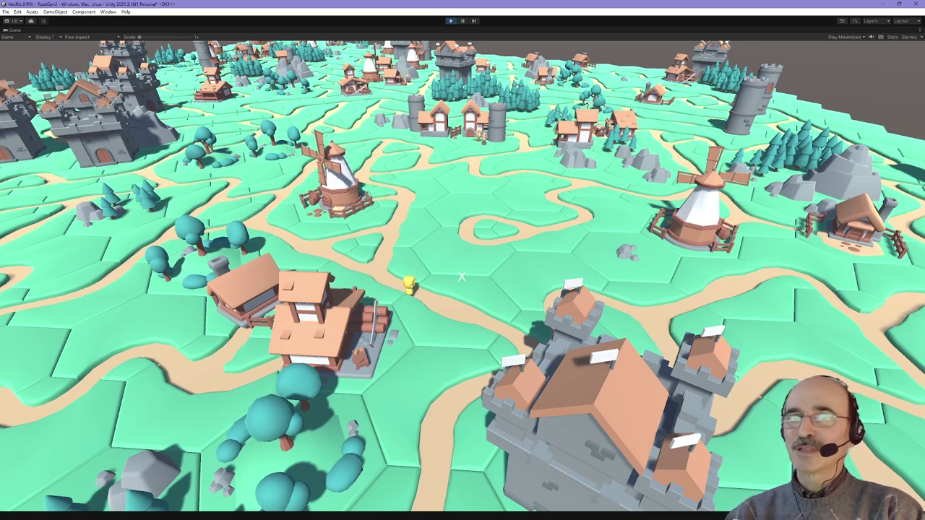
scroll(462, 276, "down", 3)
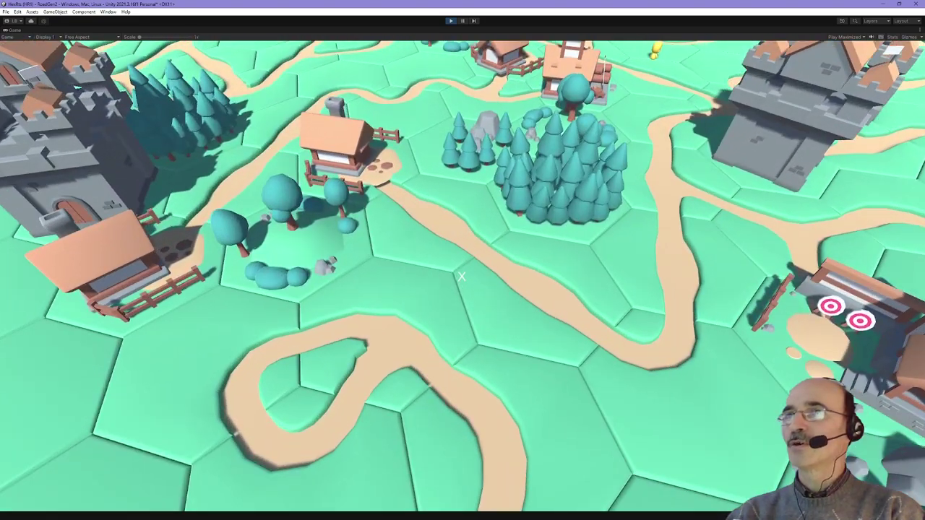
scroll(463, 276, "down", 2)
scroll(463, 276, "down", 2)
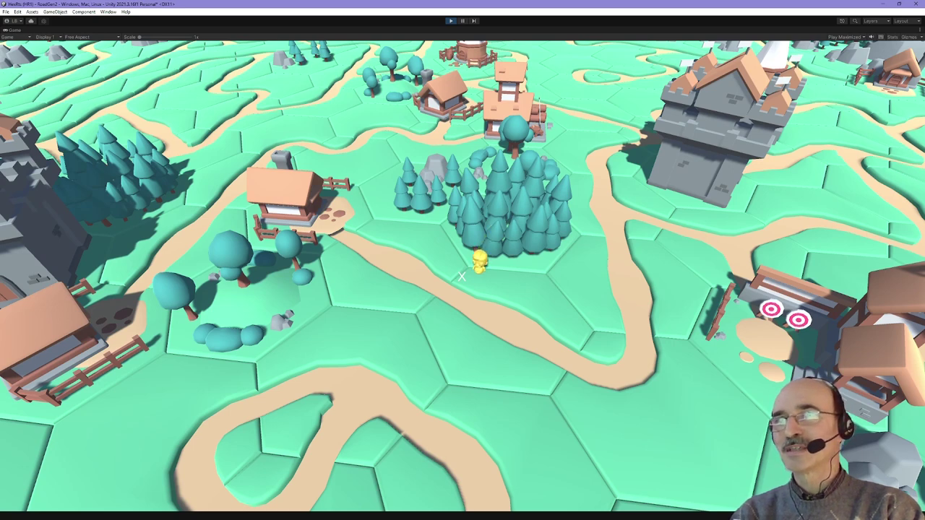
left_click(461, 277)
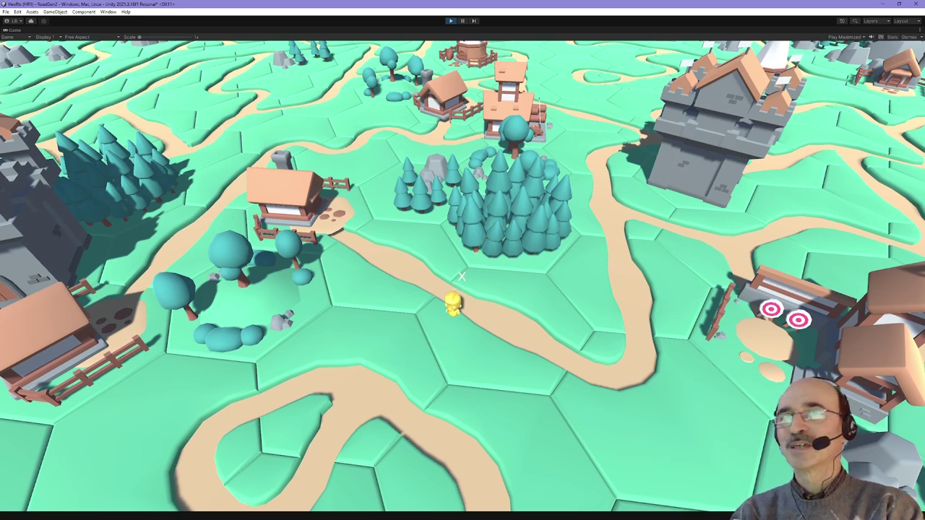
Orbit to watch it walk, stop Play mode, and switch to Unit.cs in Visual Studio.
middle_click_drag(461, 276, 461, 276)
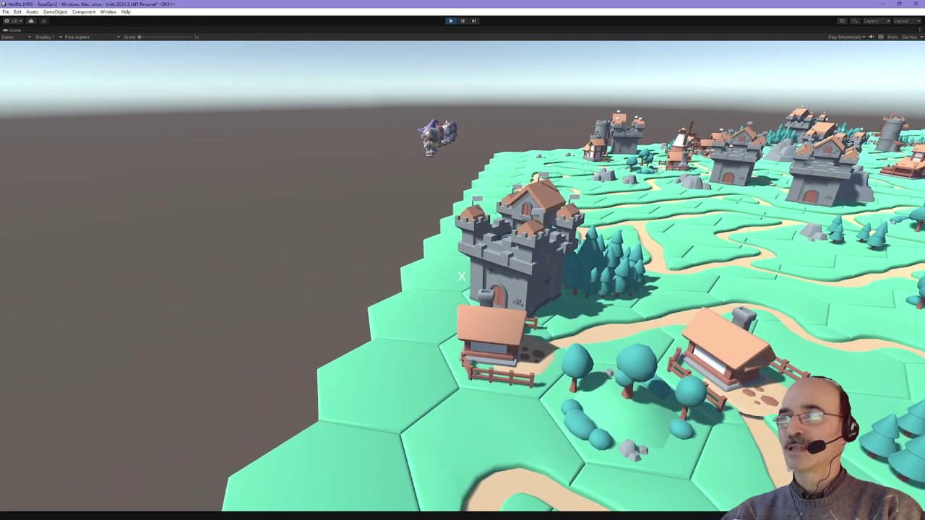
middle_click_drag(461, 277, 461, 276)
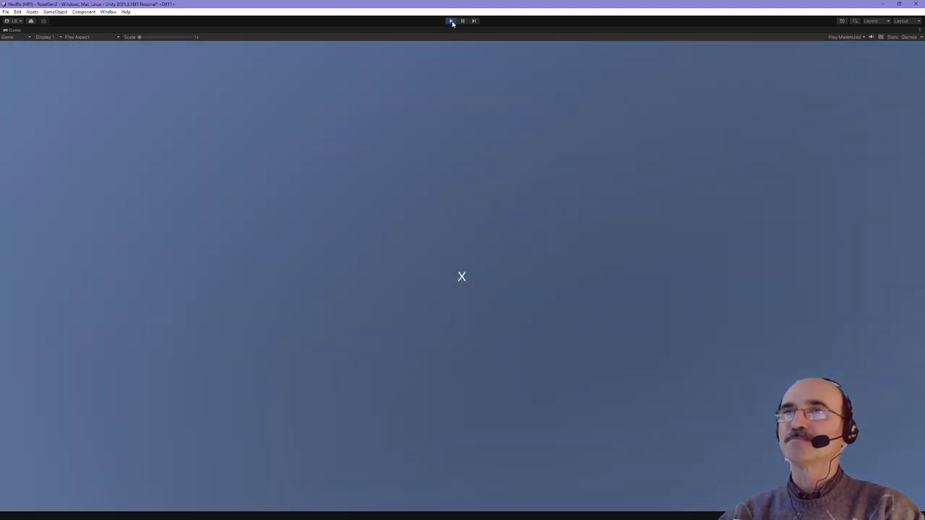
left_click(451, 21)
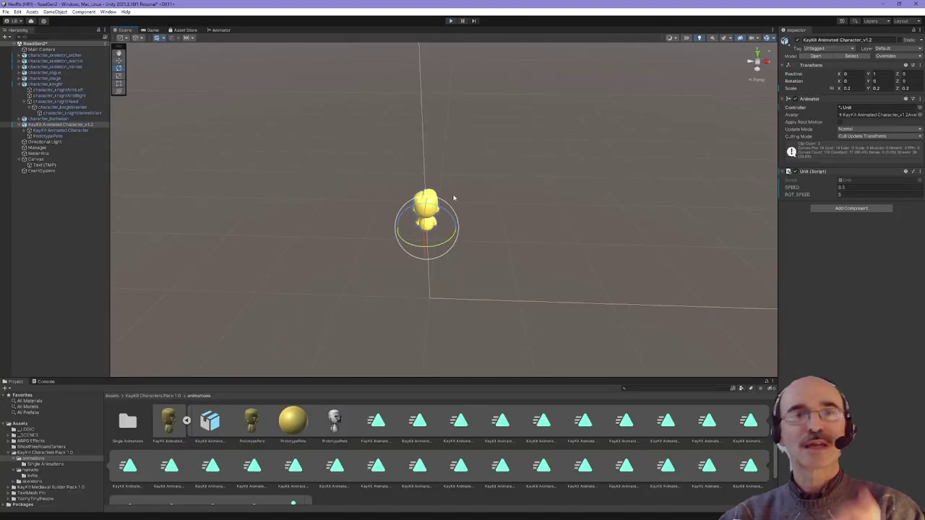
key("alt+Tab")
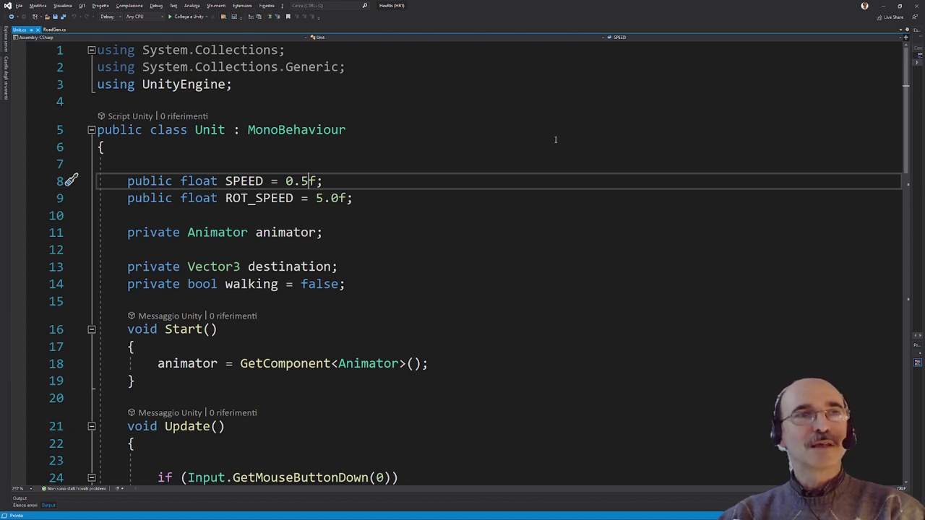
scroll(531, 141, "up", 1, "ctrl")
scroll(531, 142, "up", 2, "ctrl")
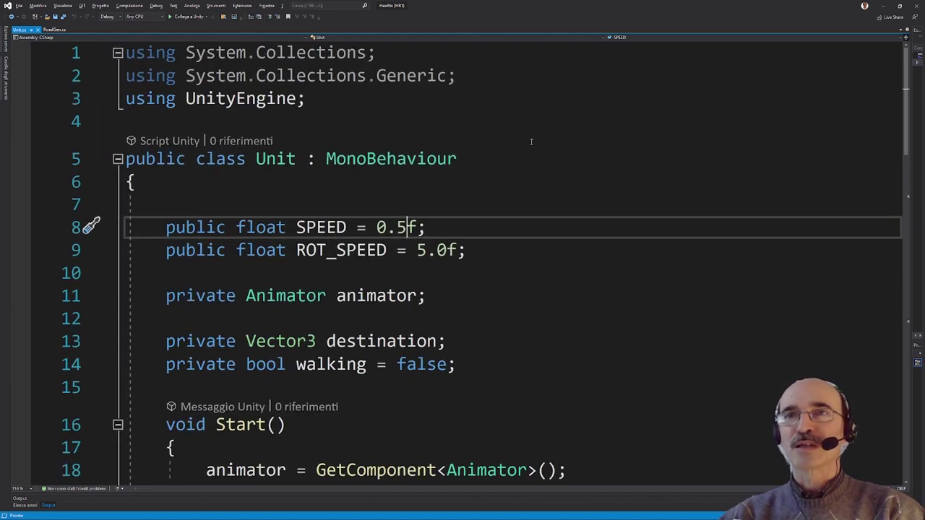
scroll(531, 142, "up", 1, "ctrl")
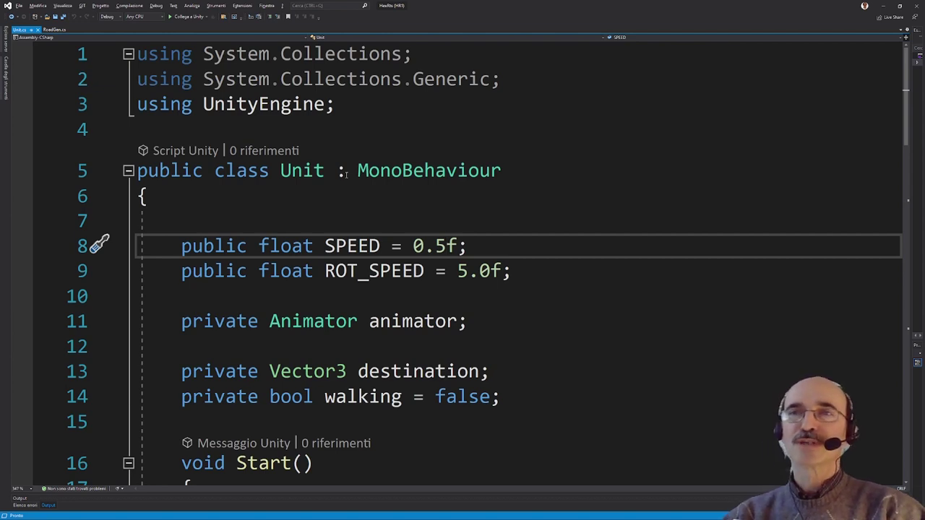
left_click_drag(179, 245, 520, 273)
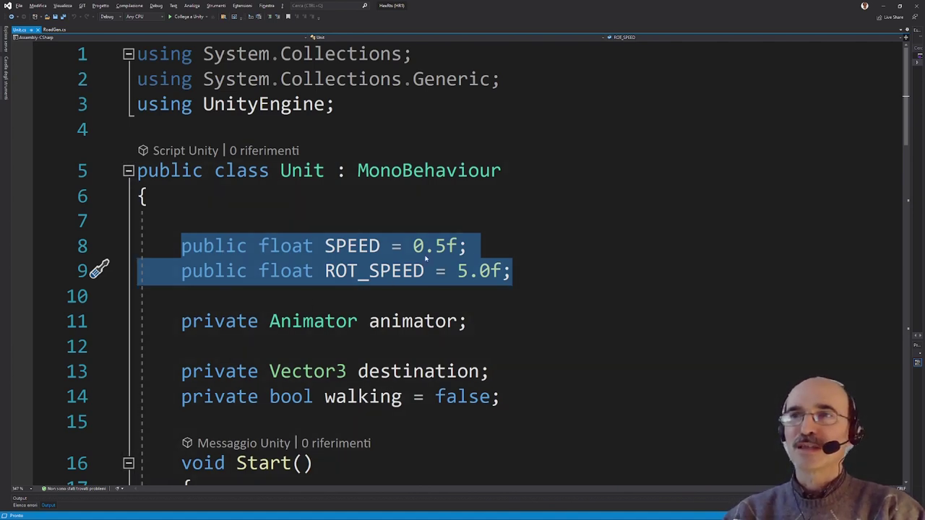
scroll(302, 301, "down", 1)
left_click_drag(180, 256, 468, 257)
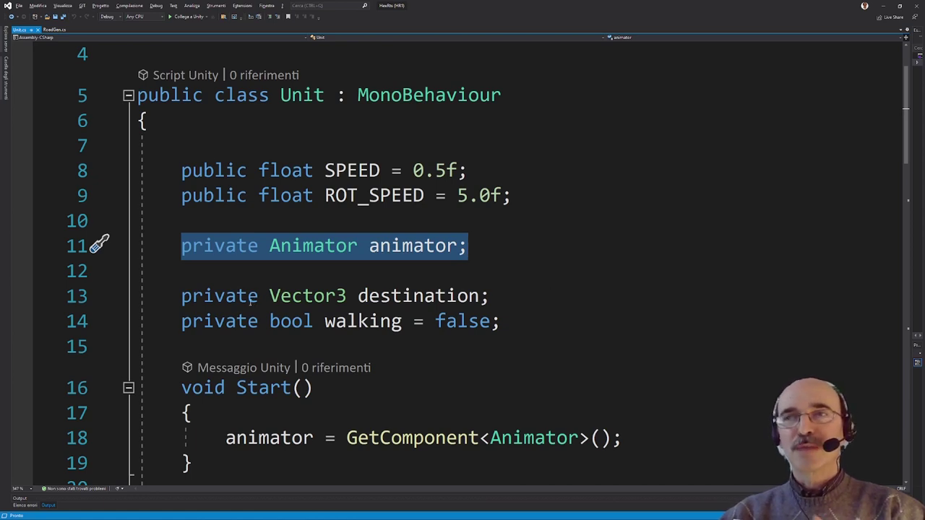
left_click_drag(182, 297, 492, 295)
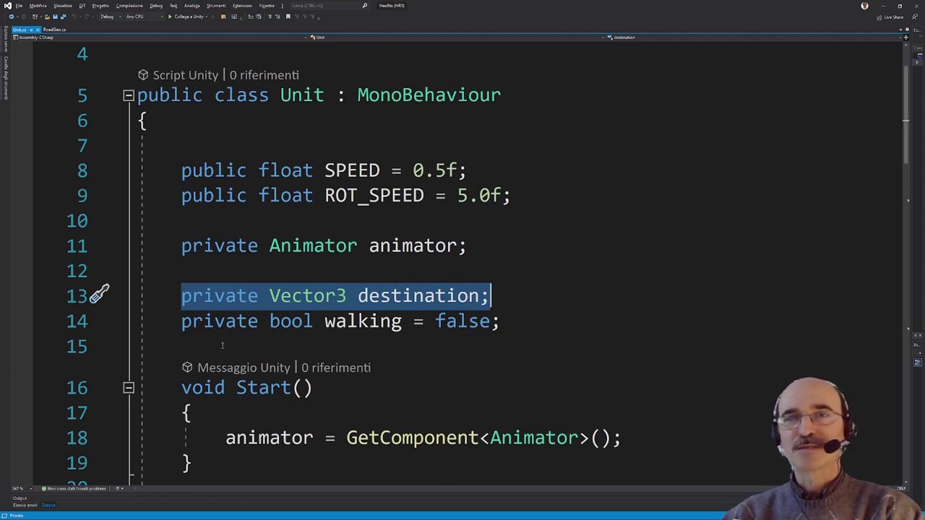
left_click_drag(182, 323, 510, 336)
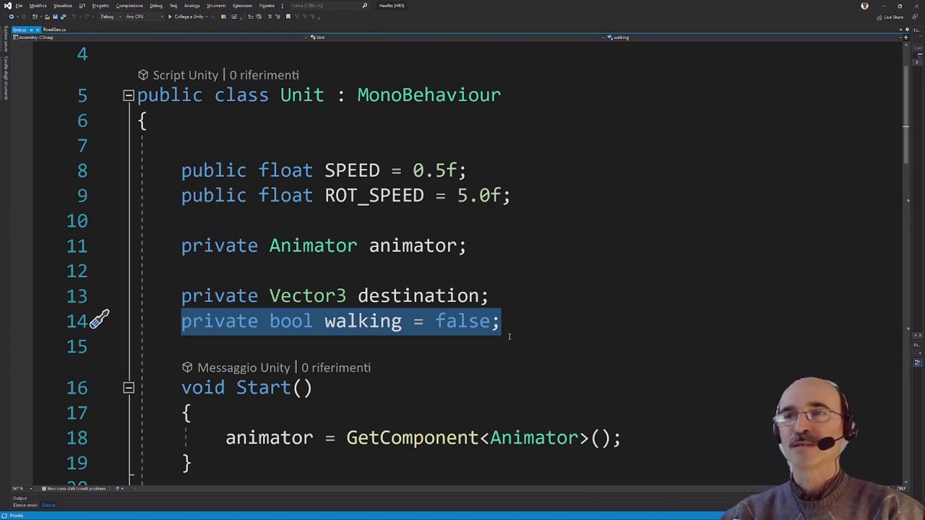
scroll(516, 336, "down", 1)
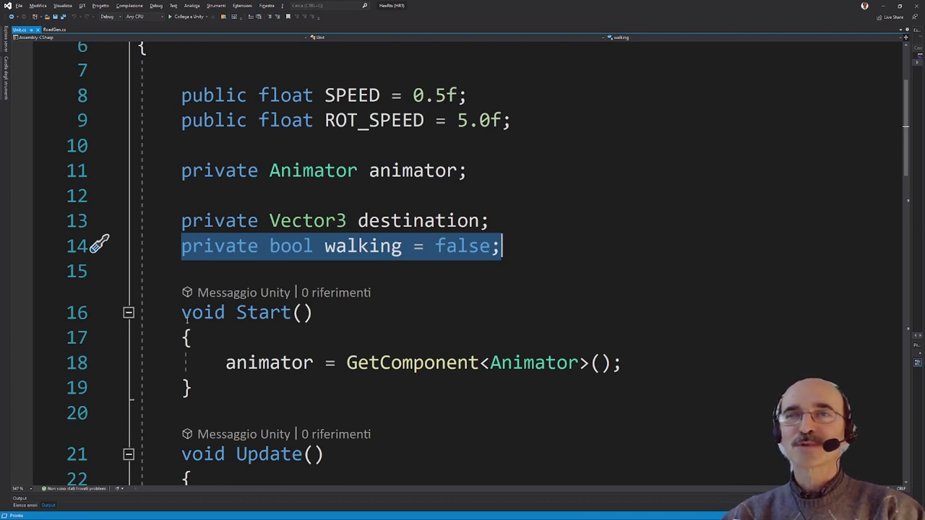
left_click_drag(183, 312, 236, 390)
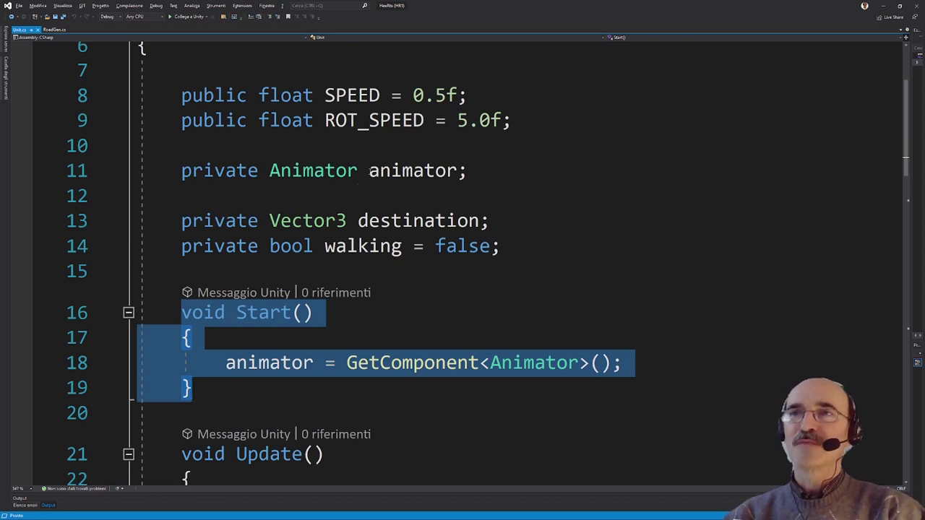
left_click_drag(369, 172, 458, 172)
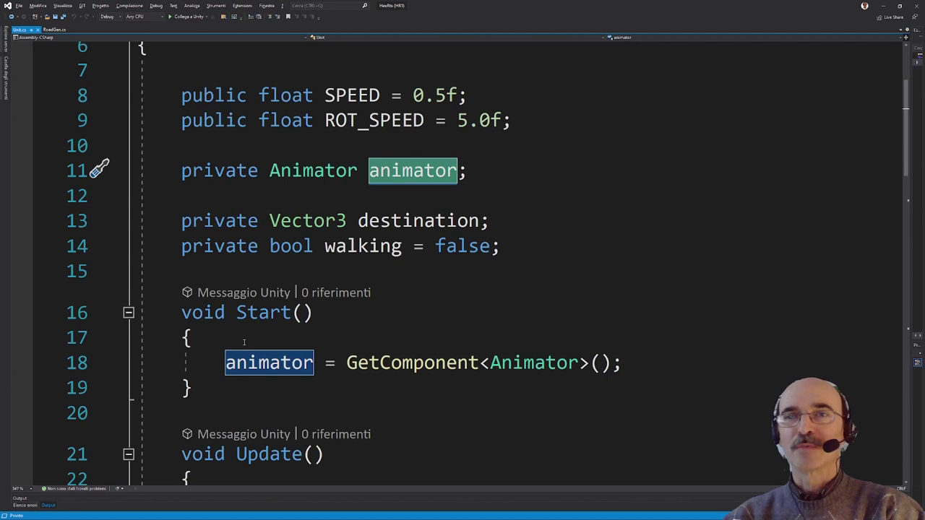
double_click(239, 313)
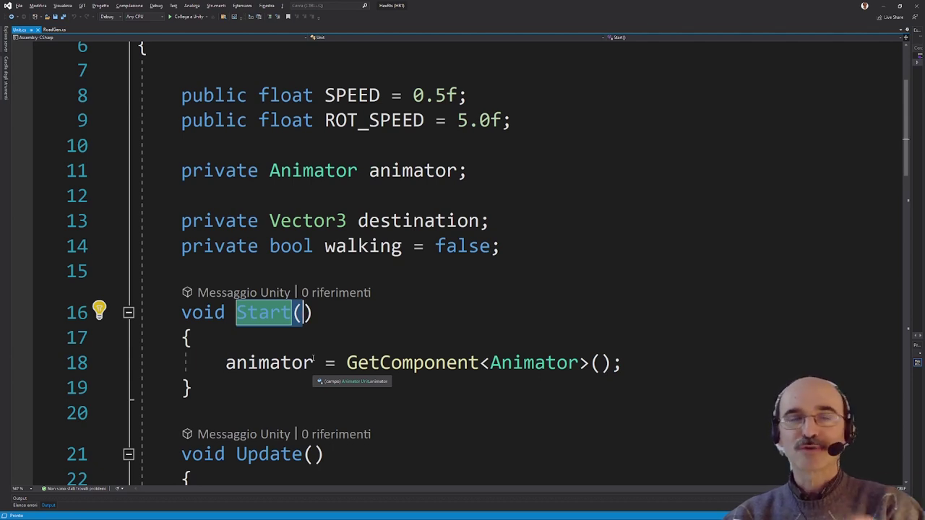
left_click_drag(226, 362, 314, 363)
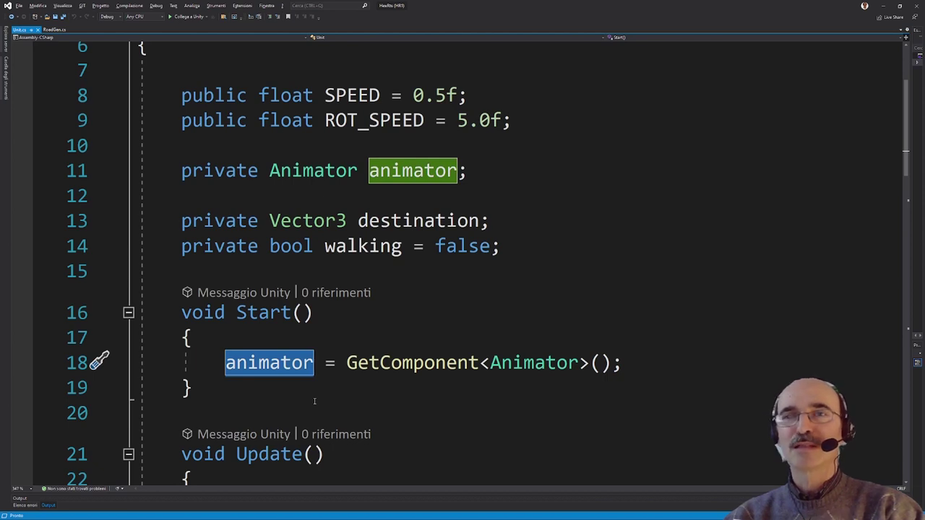
left_click_drag(347, 363, 637, 368)
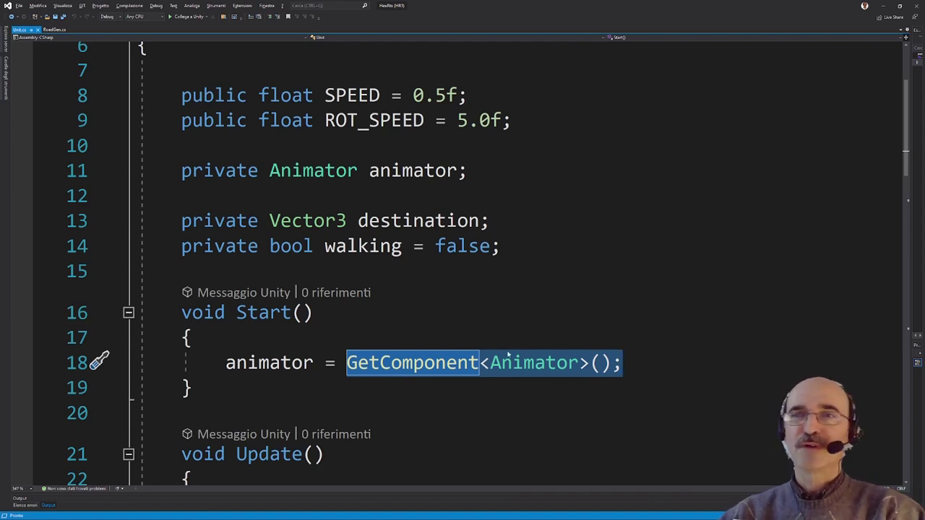
scroll(426, 307, "down", 1)
scroll(425, 308, "down", 1)
scroll(425, 308, "down", 1)
scroll(426, 308, "down", 1)
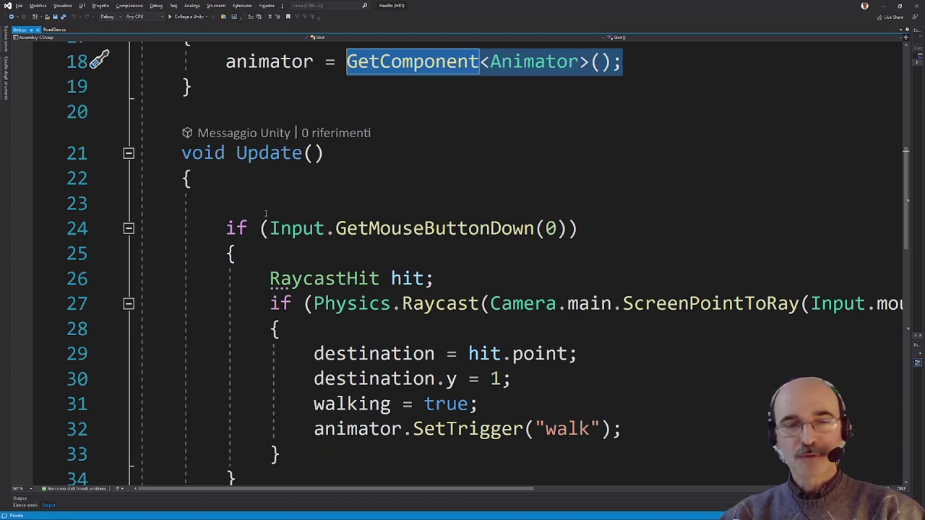
scroll(266, 214, "down", 1, "ctrl")
scroll(265, 214, "down", 1, "ctrl")
scroll(265, 214, "down", 2, "ctrl")
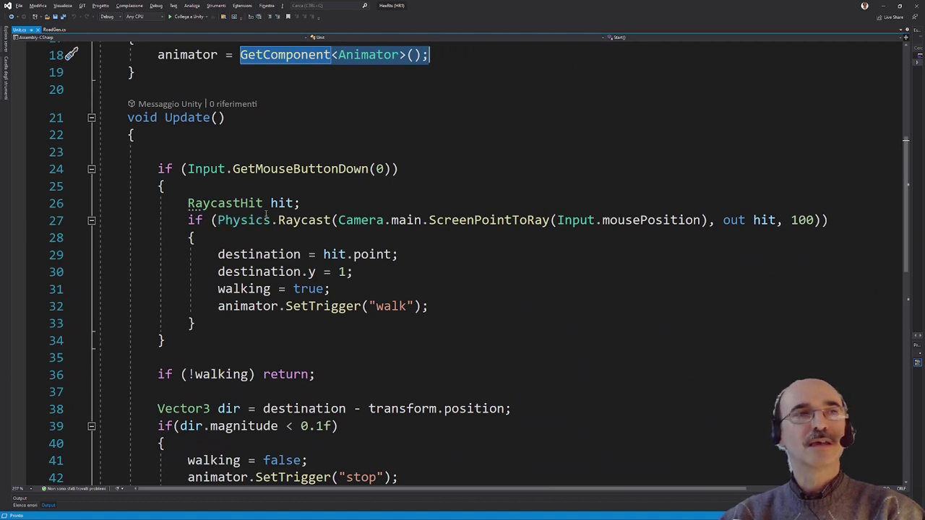
left_click_drag(166, 117, 210, 117)
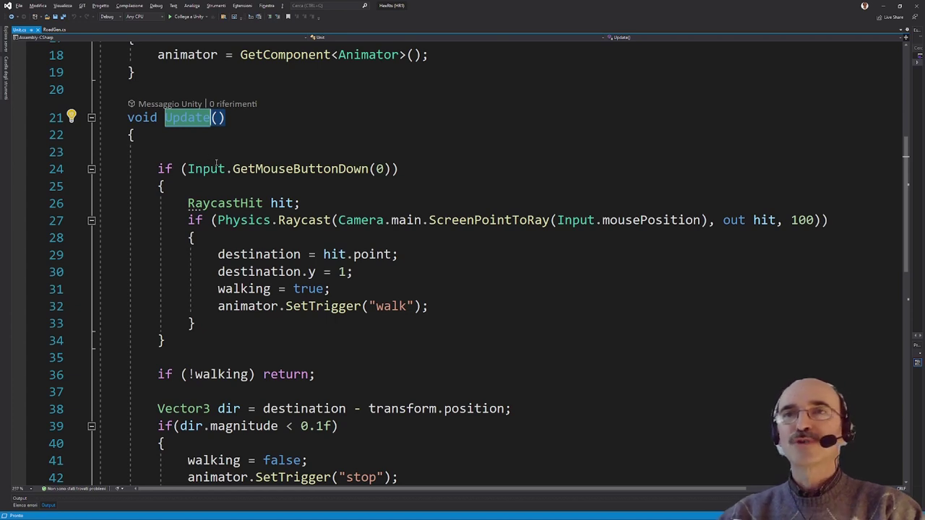
mouse_move(220, 164)
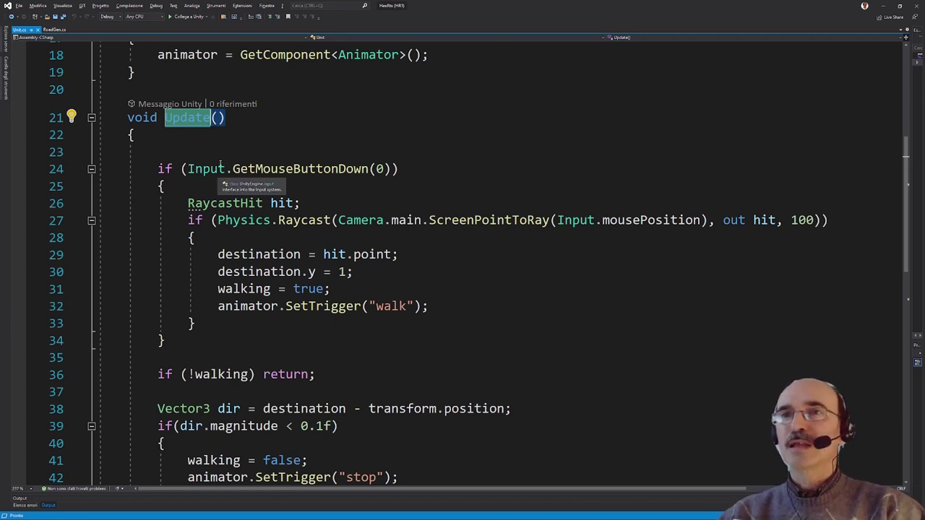
scroll(221, 164, "up", 1, "ctrl")
scroll(221, 166, "up", 2, "ctrl")
left_click_drag(206, 211, 527, 211)
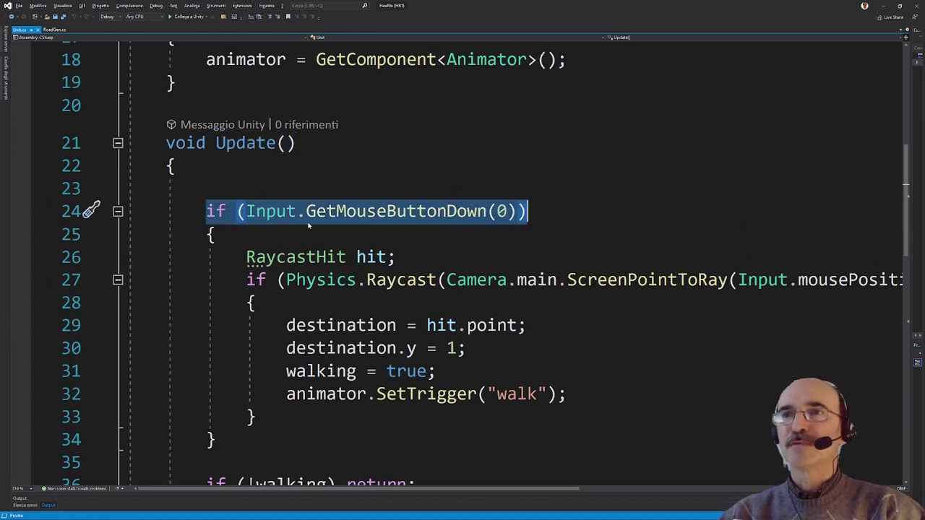
mouse_move(315, 221)
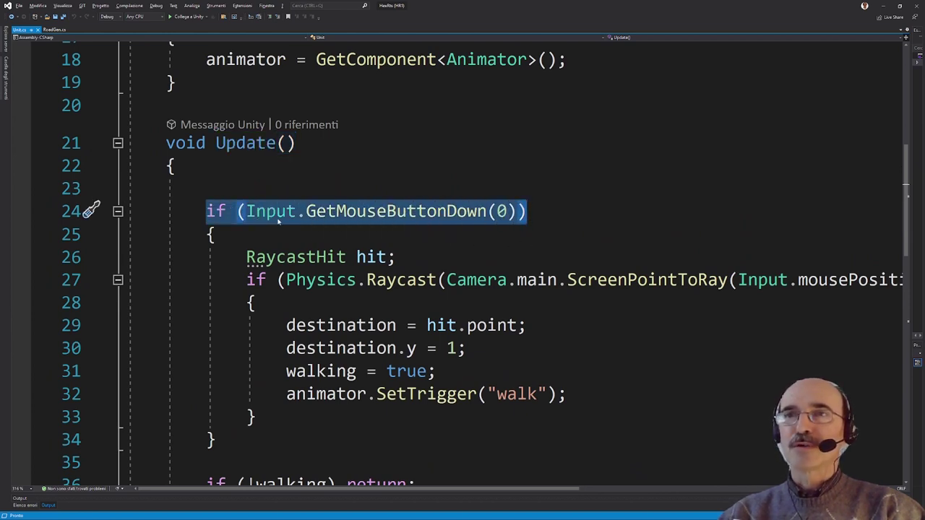
mouse_move(345, 220)
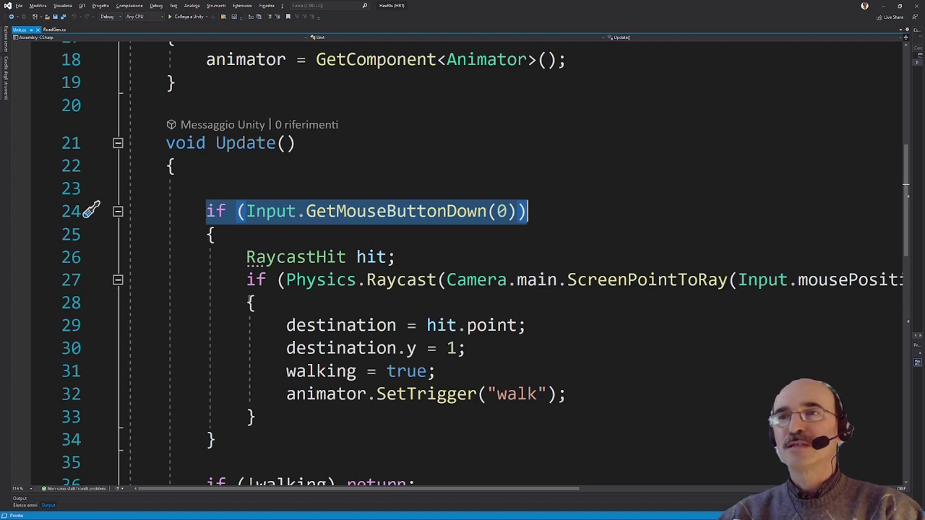
mouse_move(253, 262)
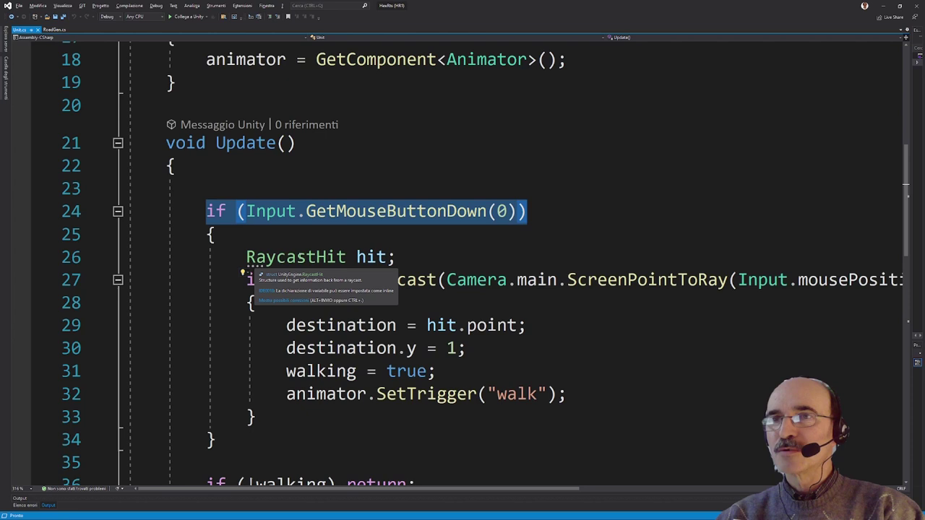
left_click(306, 246)
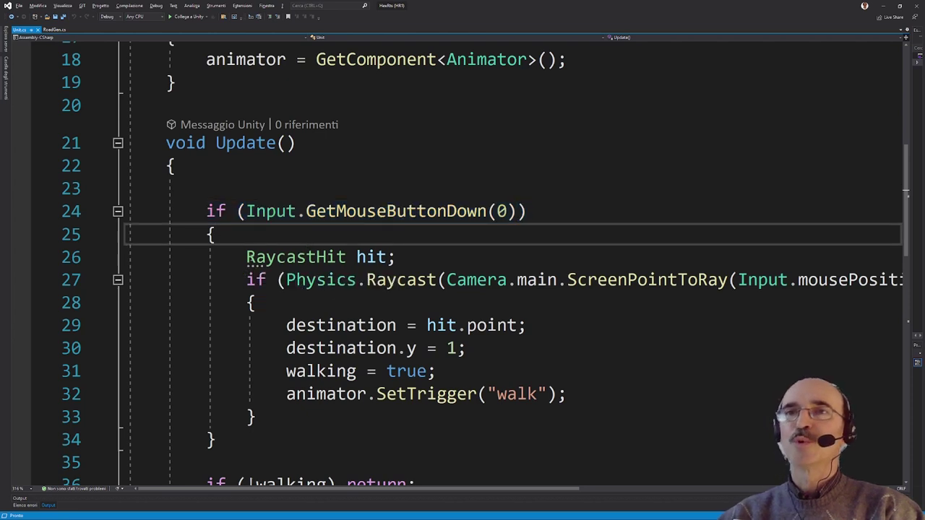
left_click_drag(247, 256, 399, 256)
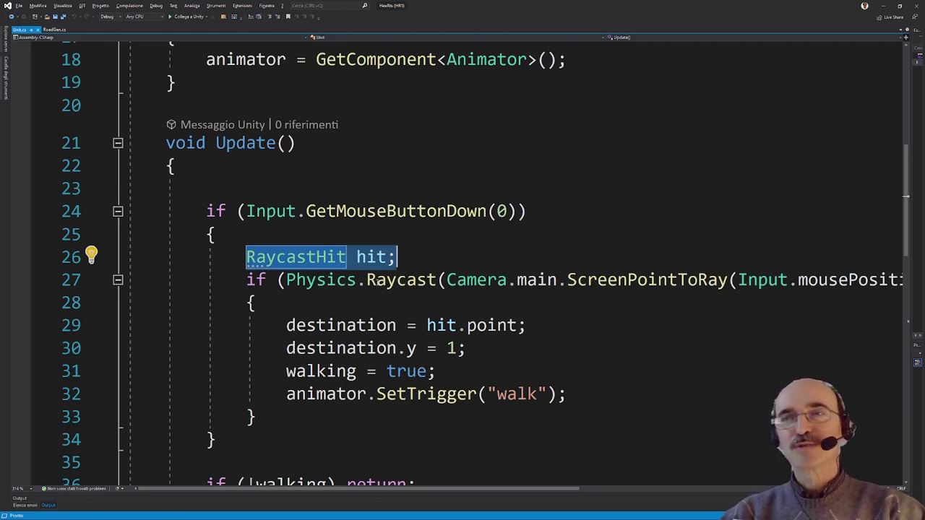
mouse_move(378, 281)
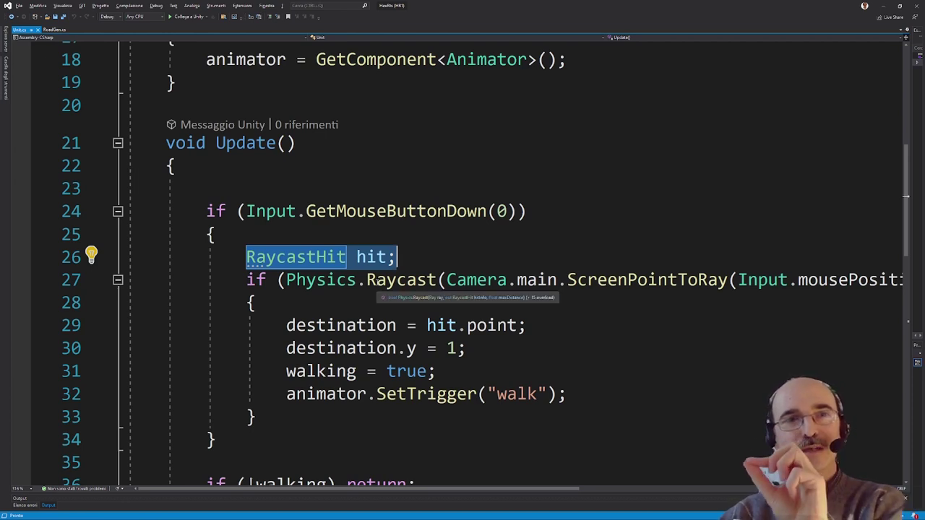
left_click_drag(367, 490, 431, 489)
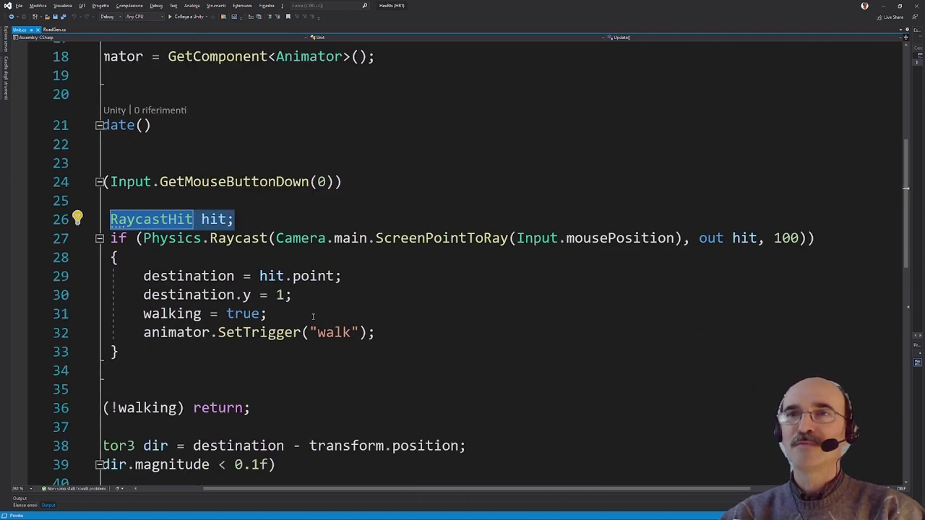
scroll(313, 317, "up", 1, "ctrl")
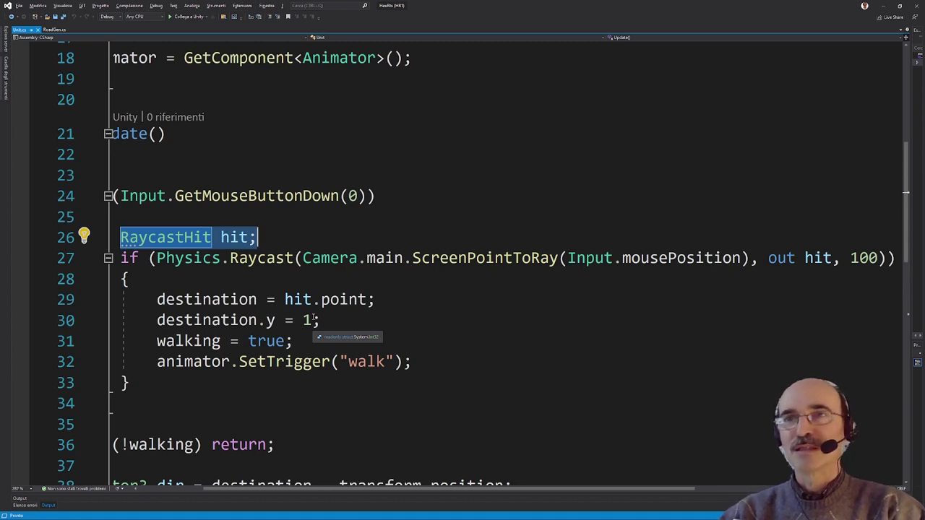
mouse_move(157, 258)
left_mouse_down()
mouse_move(365, 259)
mouse_move(220, 258)
left_mouse_up()
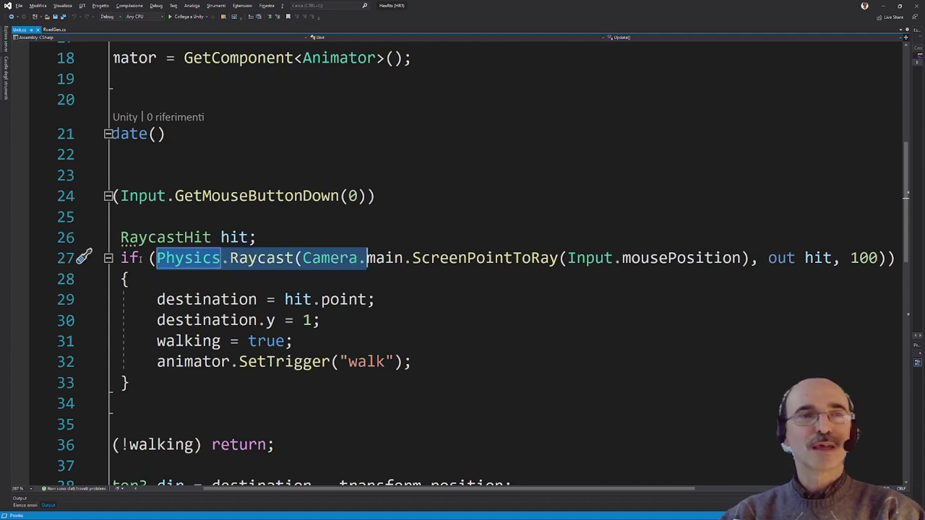
left_click(142, 270)
left_click_drag(157, 258, 886, 258)
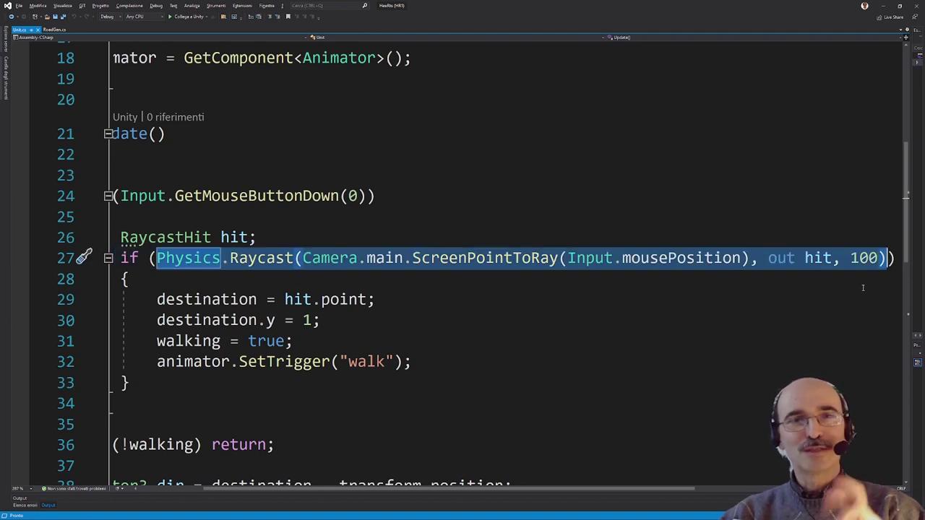
left_click(268, 286)
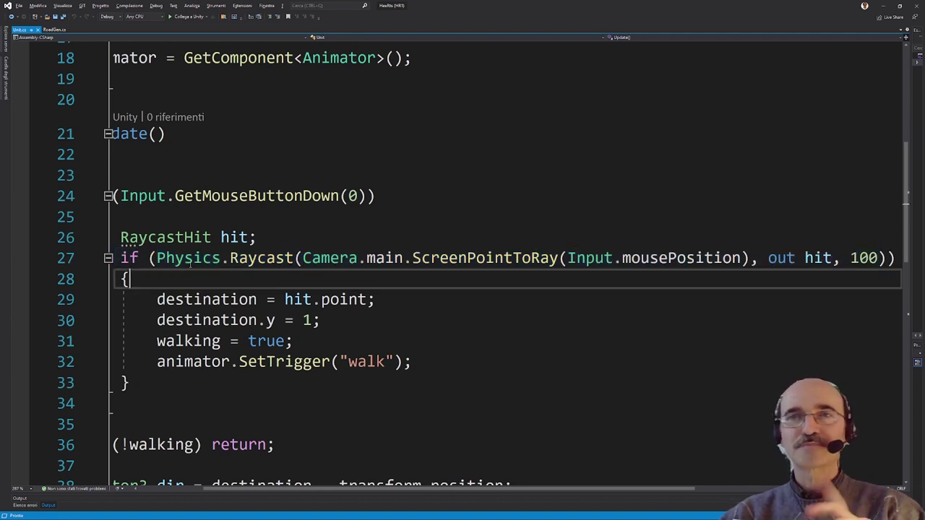
left_click_drag(157, 258, 296, 258)
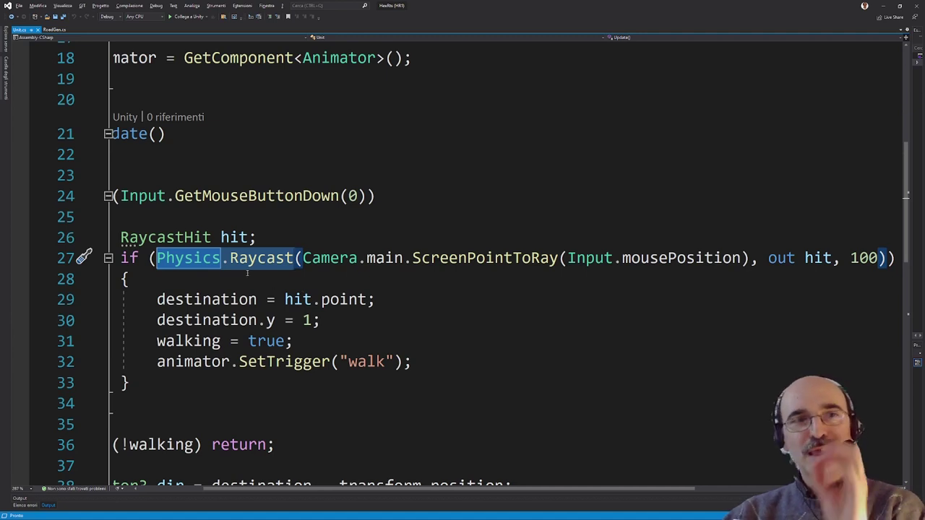
left_click_drag(303, 258, 748, 258)
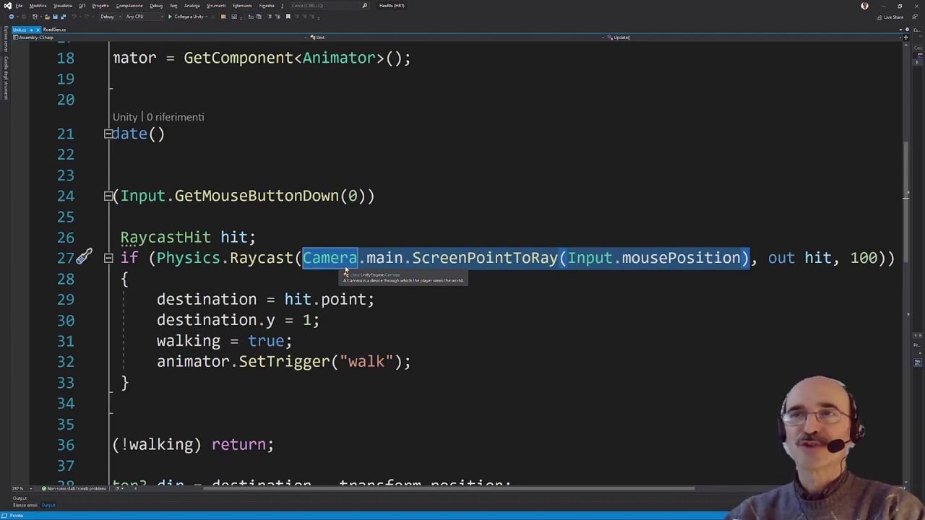
left_click(402, 262)
double_click(397, 263)
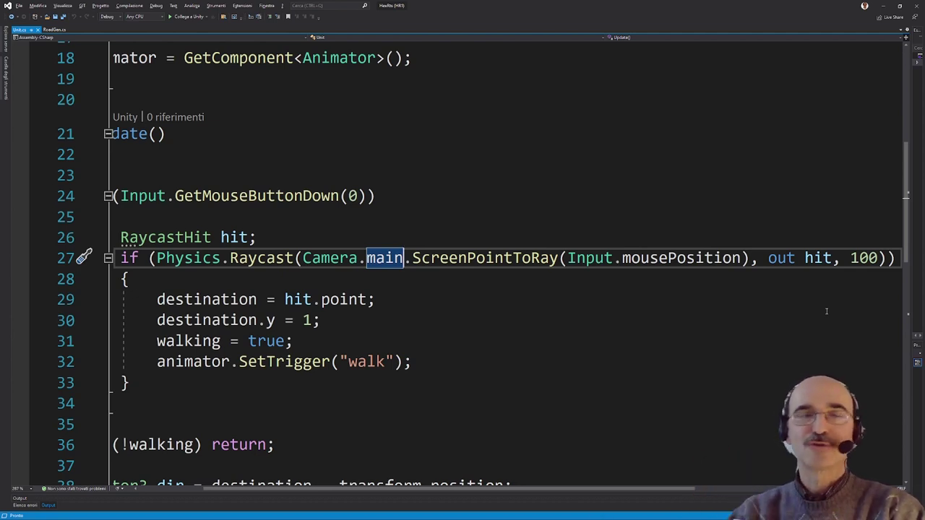
left_click(779, 258)
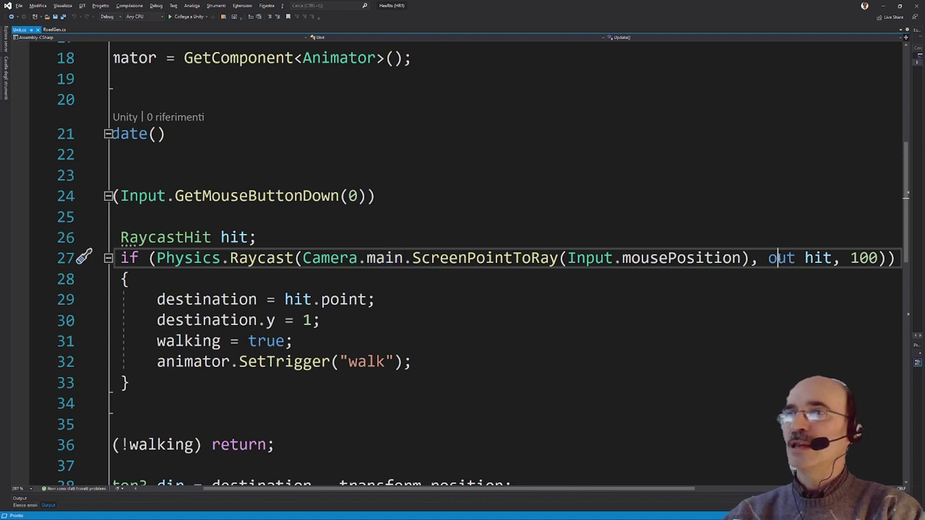
left_click_drag(765, 259, 833, 259)
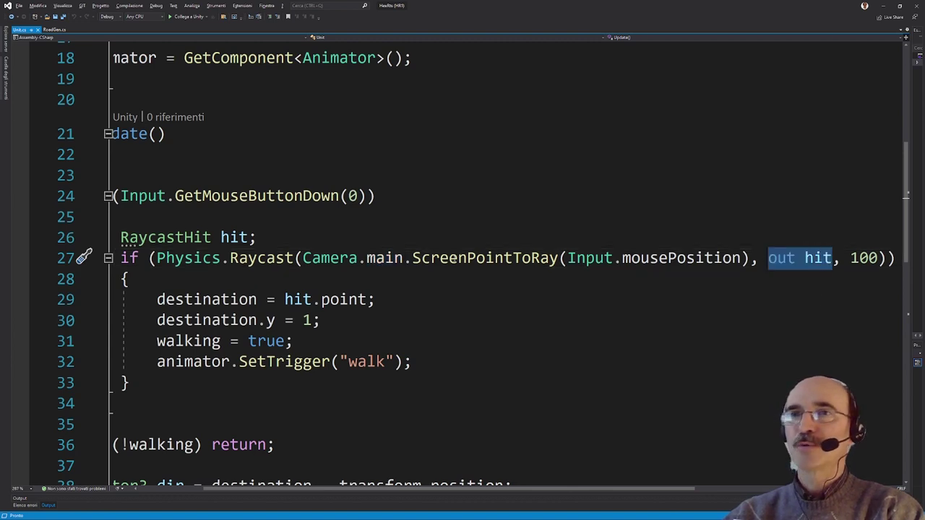
mouse_move(146, 245)
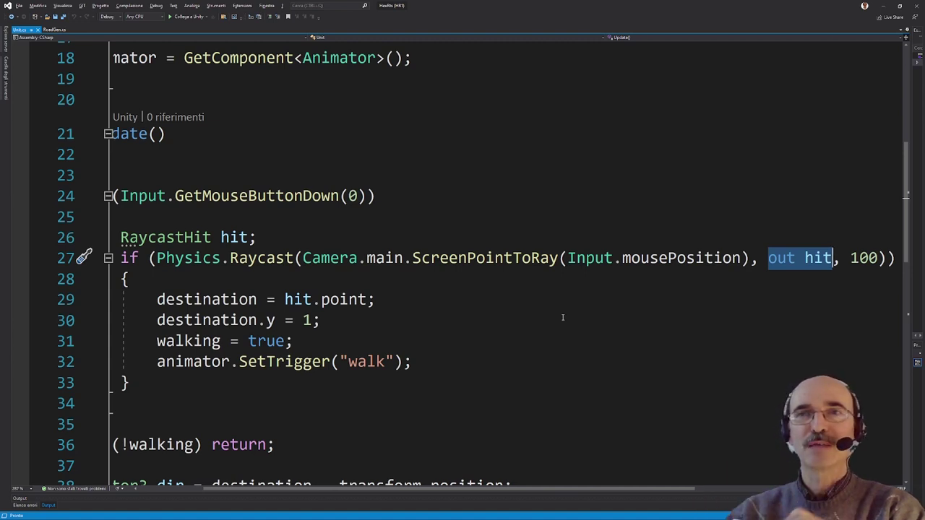
left_click_drag(153, 300, 413, 365)
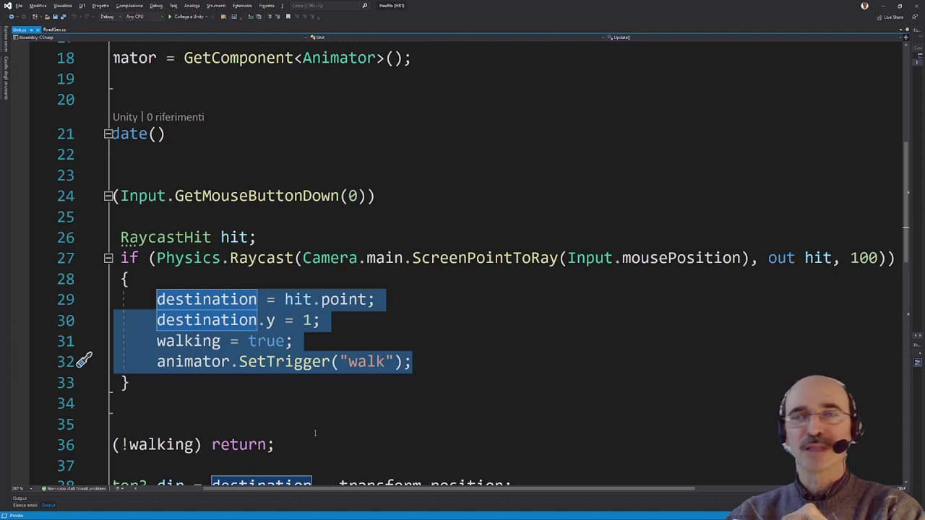
left_click_drag(303, 491, 237, 490)
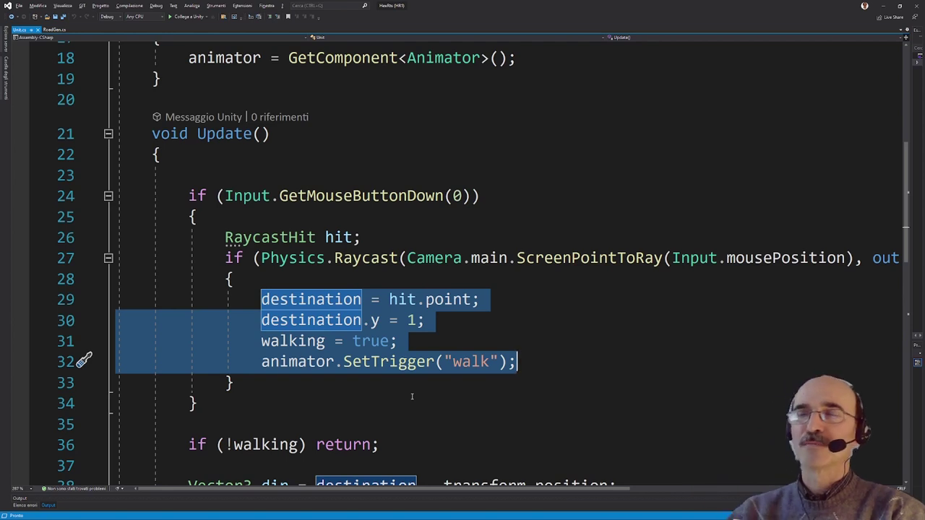
left_click(417, 299)
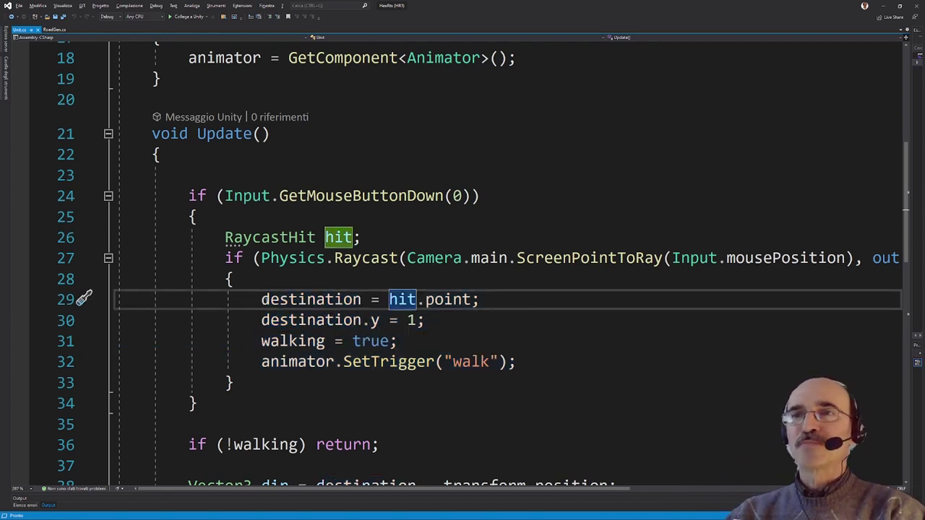
key("Home")
key("shift+Right")
key("shift+Right")
key("shift+Right")
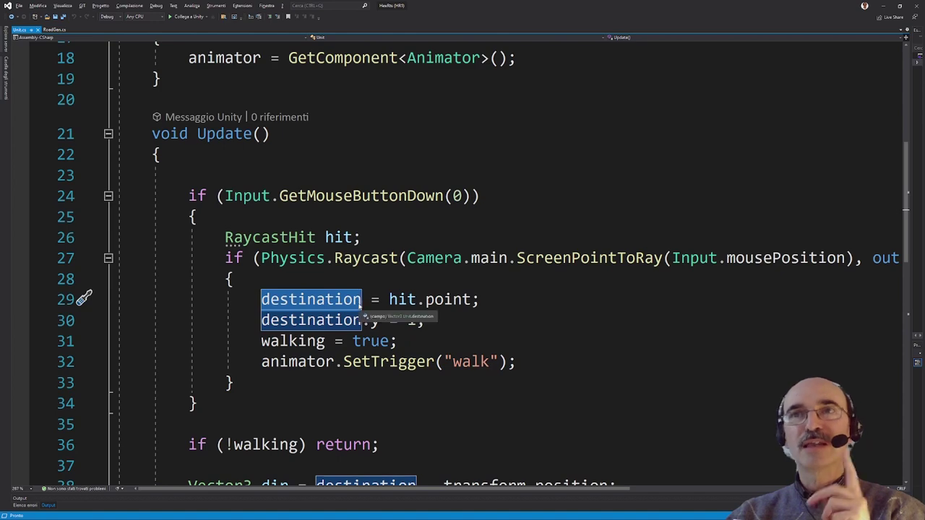
key("F12")
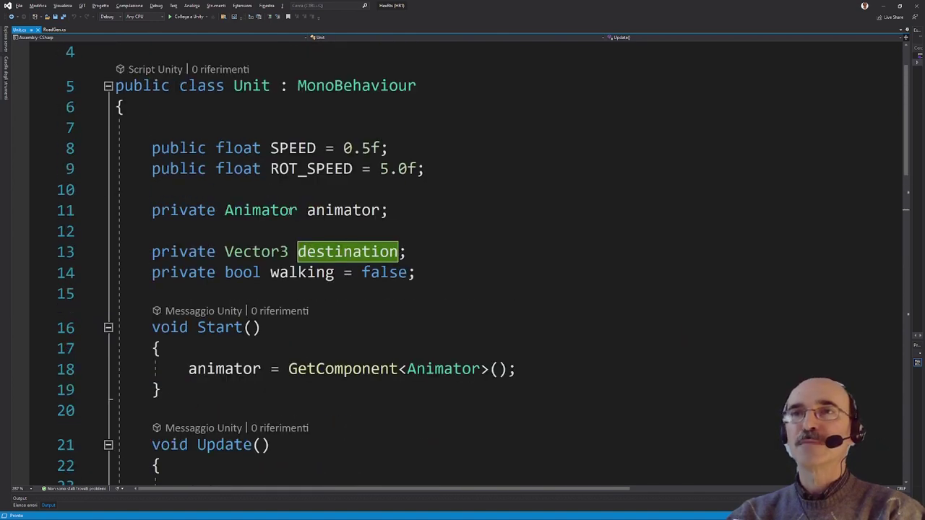
left_click_drag(225, 251, 289, 252)
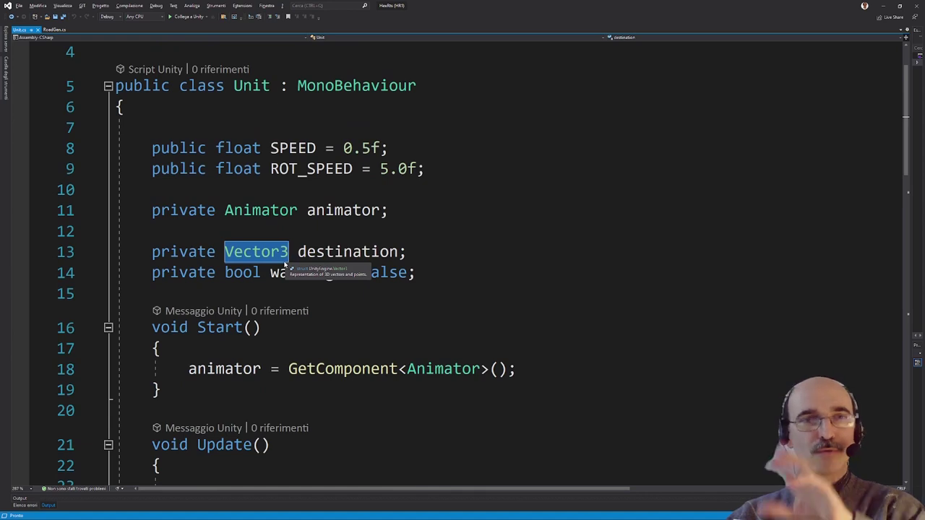
scroll(281, 266, "down", 4)
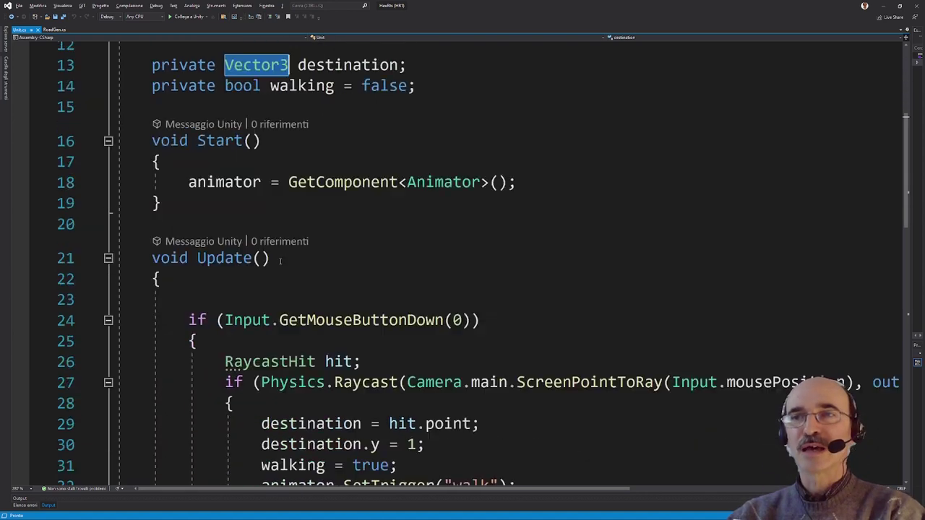
left_click(389, 361)
left_click_drag(389, 361, 474, 362)
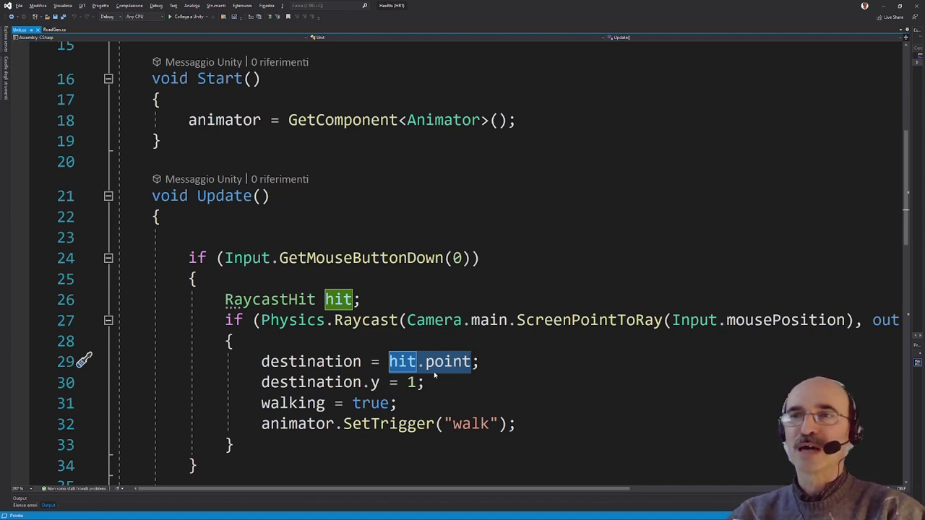
left_click_drag(260, 383, 425, 383)
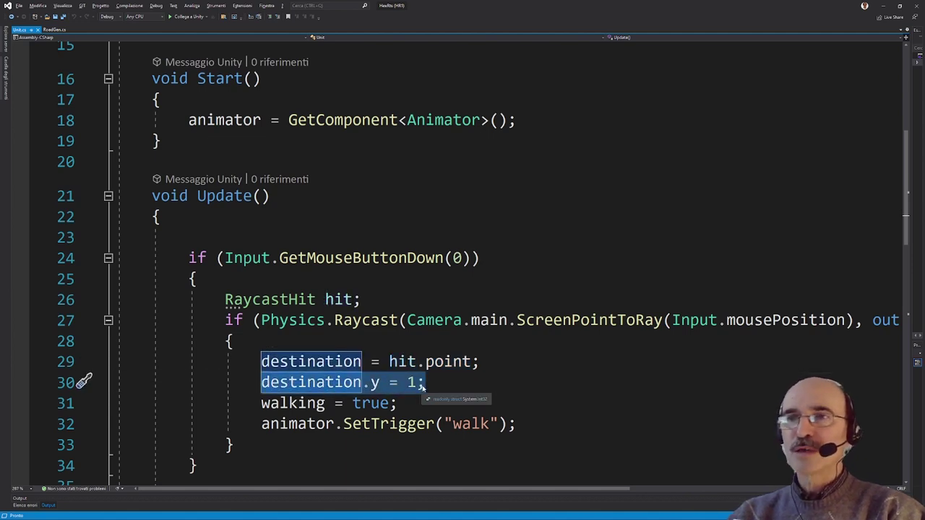
left_click(425, 389)
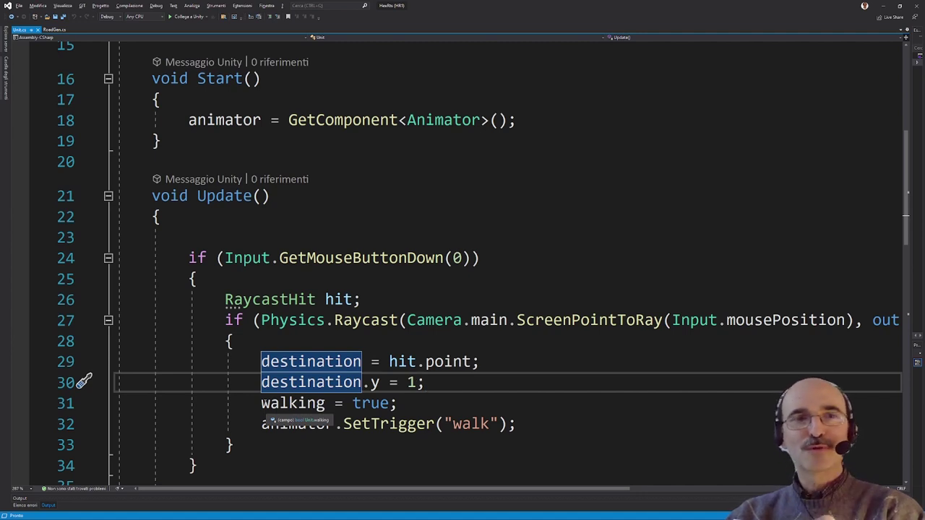
left_click_drag(261, 403, 397, 403)
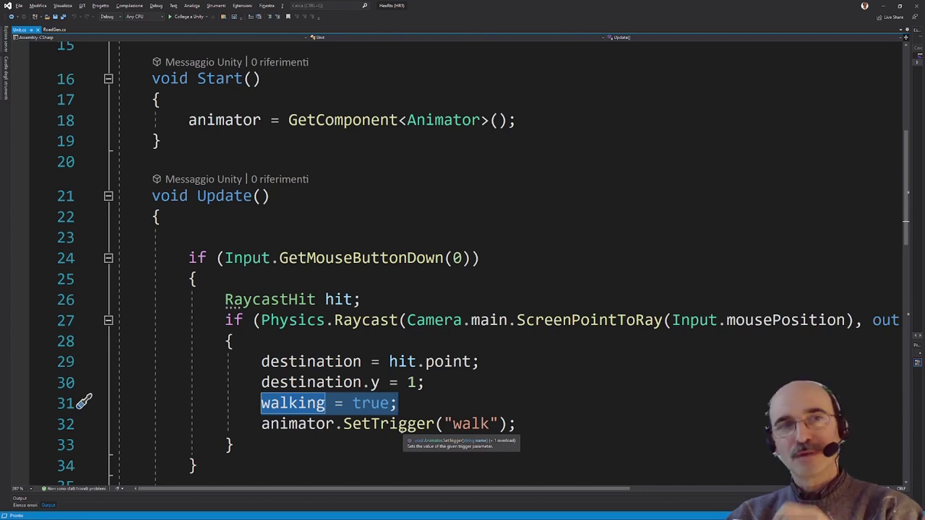
key("End")
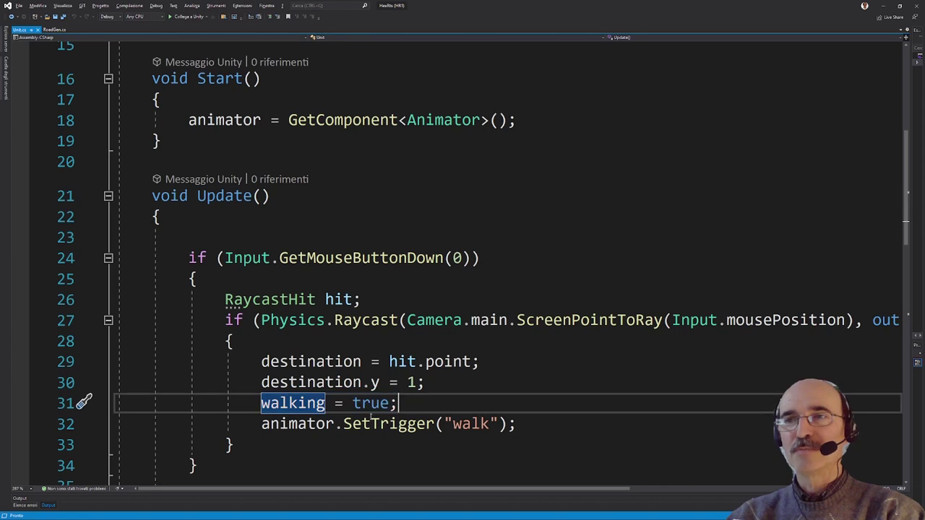
left_click_drag(260, 424, 519, 427)
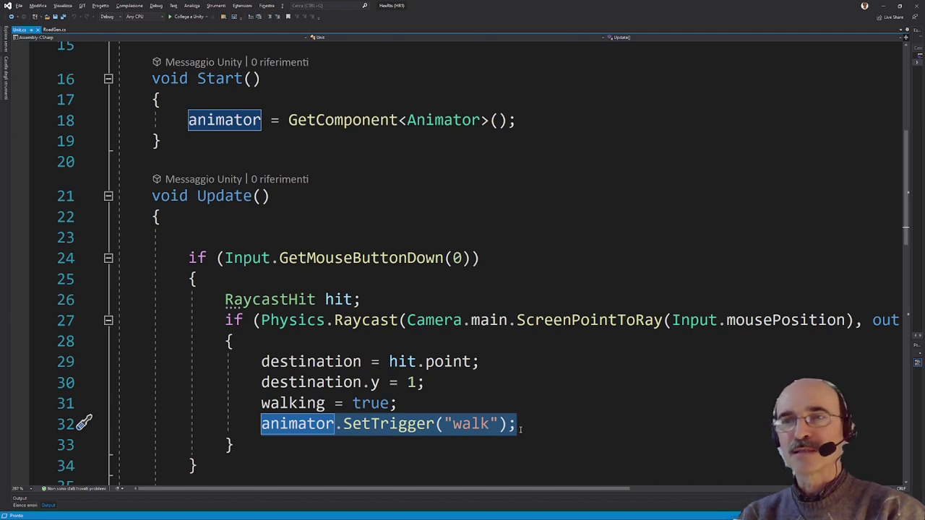
left_click(320, 402)
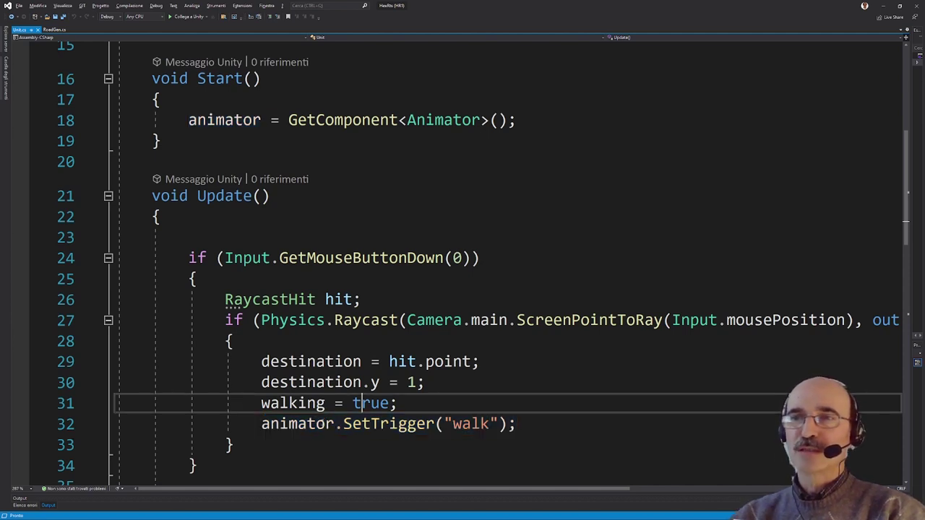
double_click(309, 425)
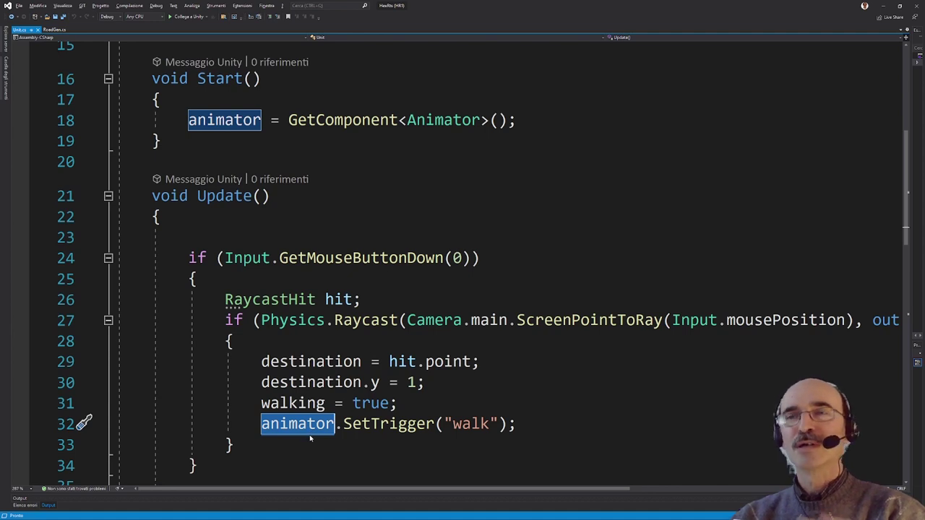
double_click(354, 424)
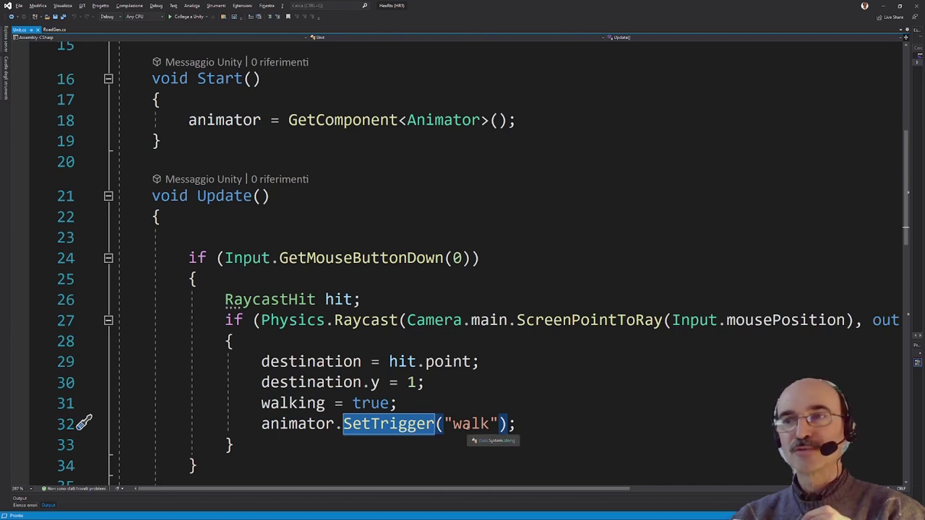
double_click(458, 424)
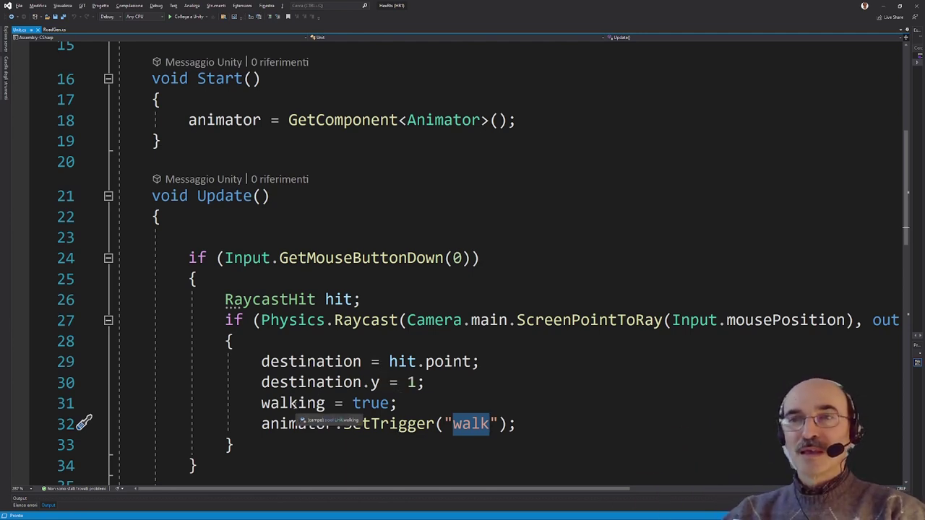
scroll(381, 404, "down", 2)
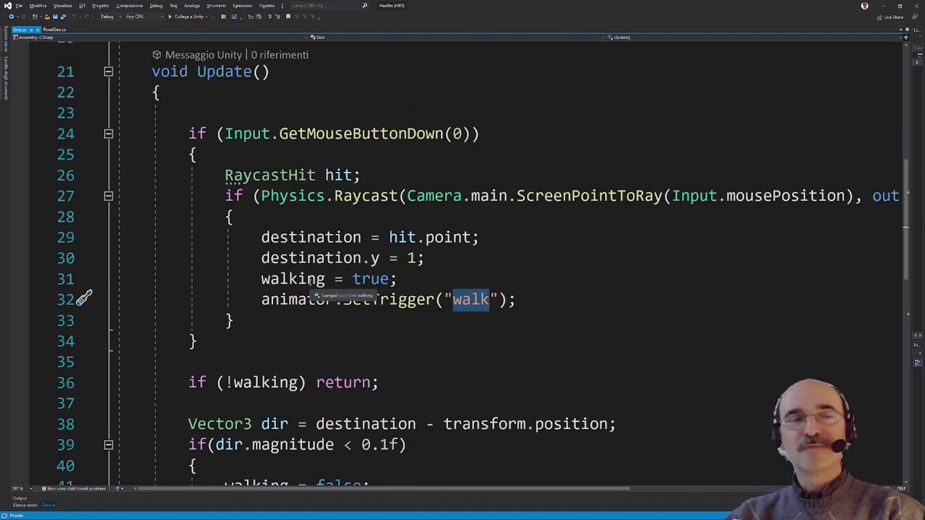
left_click_drag(189, 384, 383, 384)
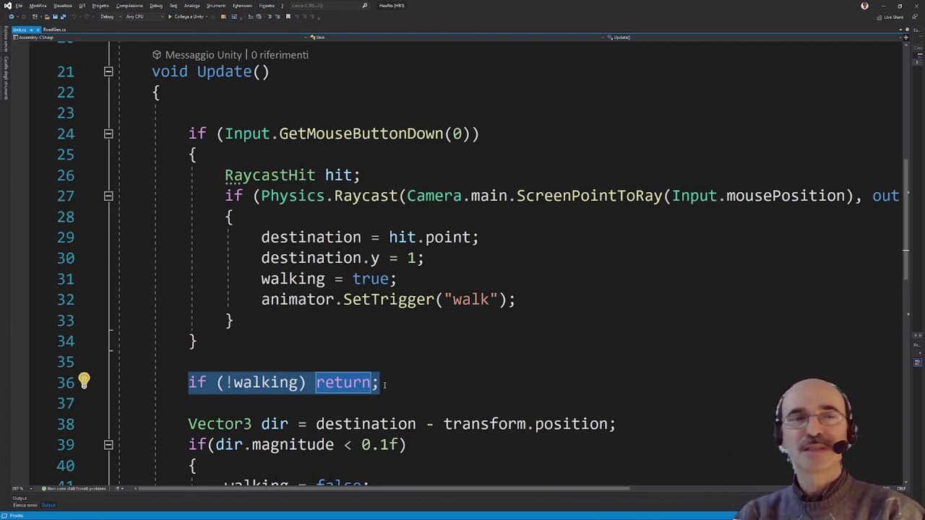
scroll(384, 384, "down", 2)
scroll(394, 384, "down", 2)
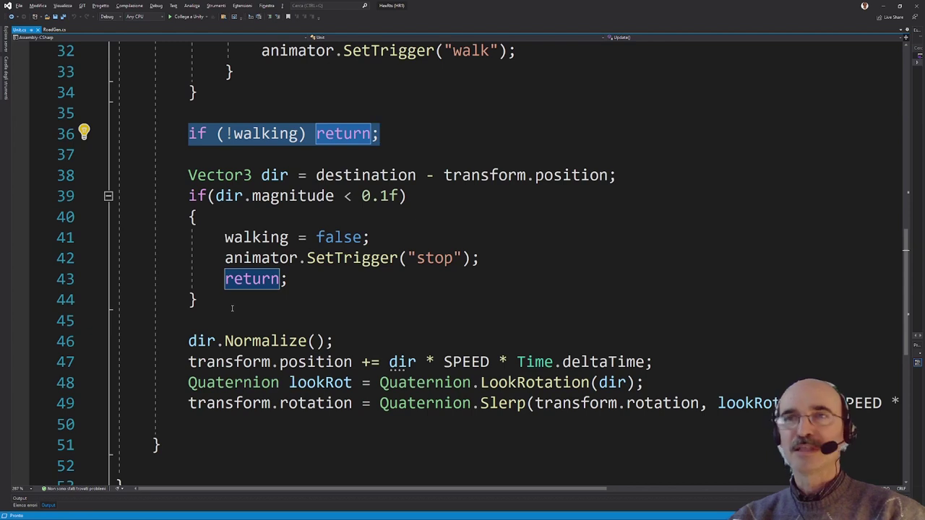
scroll(233, 345, "up", 1, "ctrl")
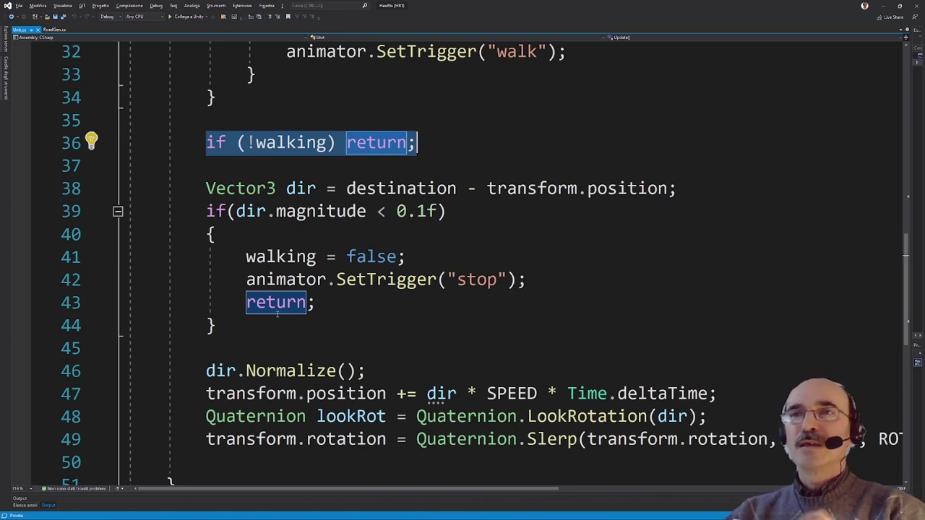
left_click_drag(205, 188, 676, 188)
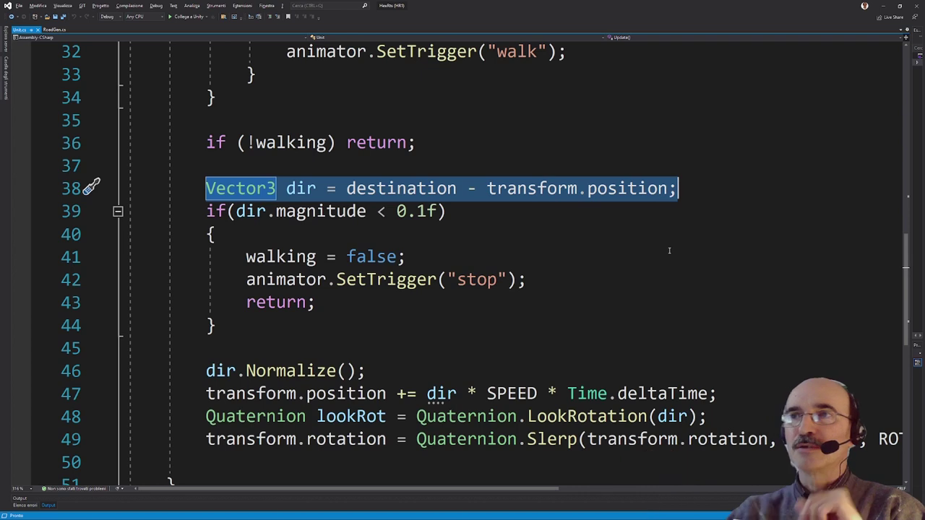
left_click(627, 188)
left_click_drag(488, 188, 668, 188)
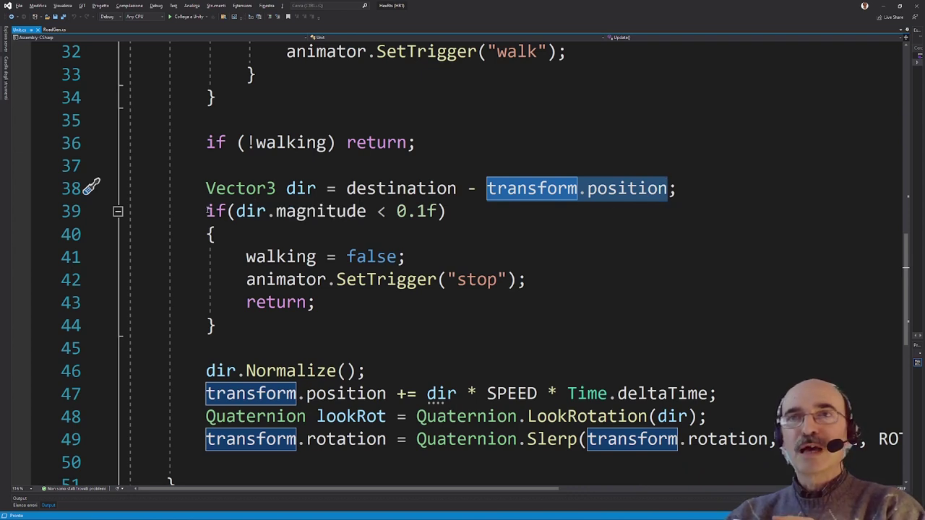
left_click_drag(208, 211, 447, 211)
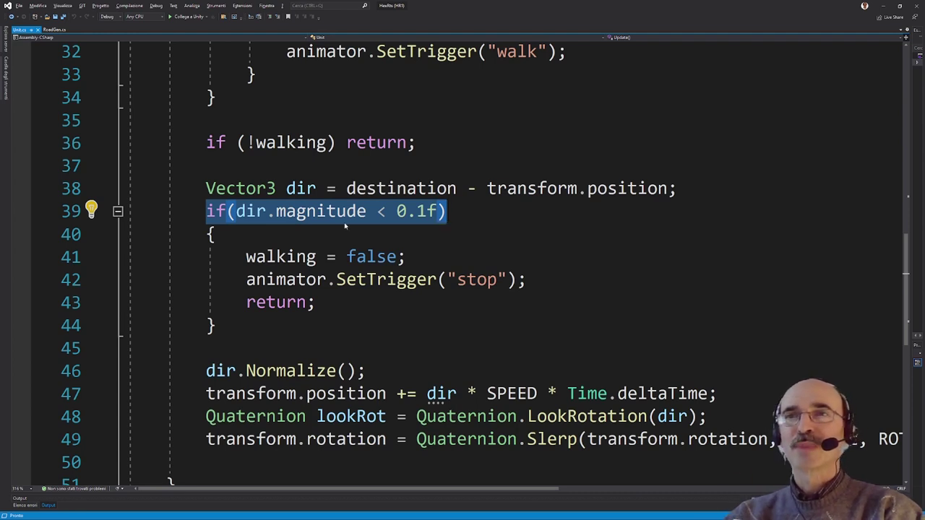
left_click_drag(205, 188, 684, 187)
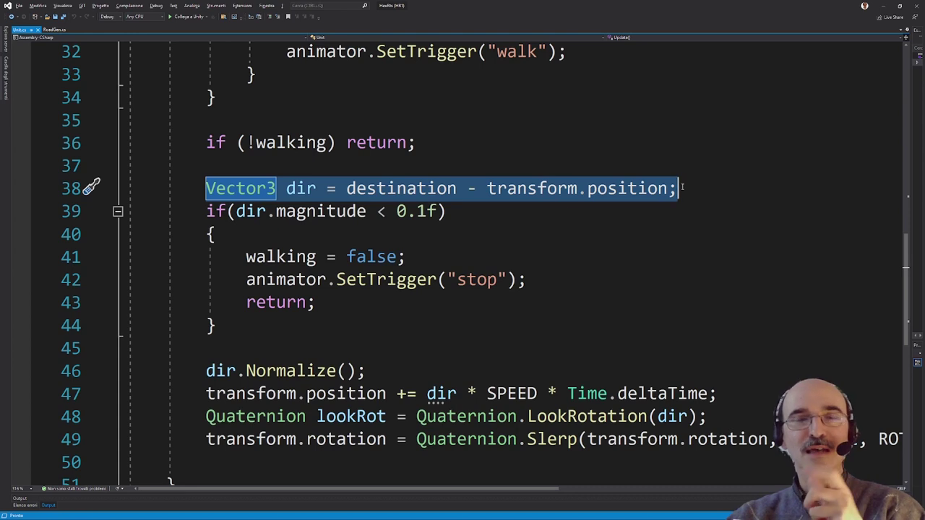
left_click_drag(237, 211, 367, 211)
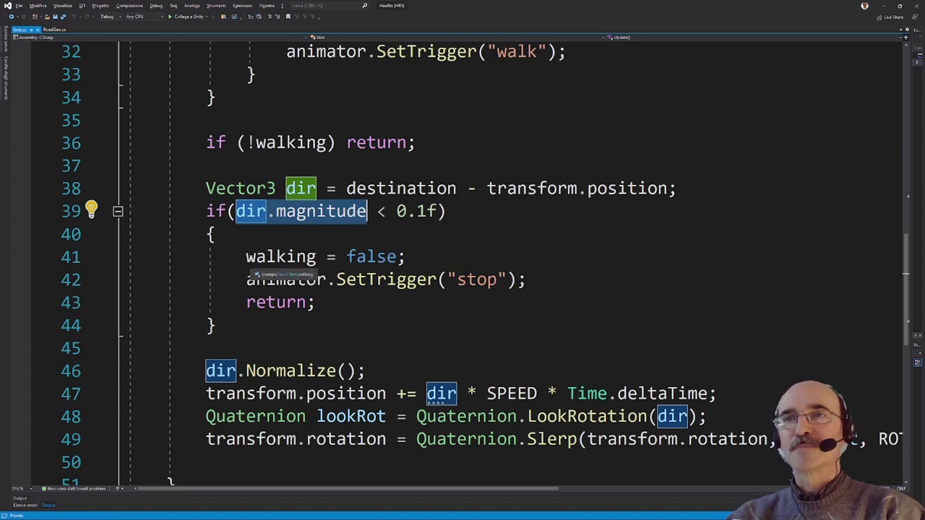
left_click_drag(246, 256, 404, 258)
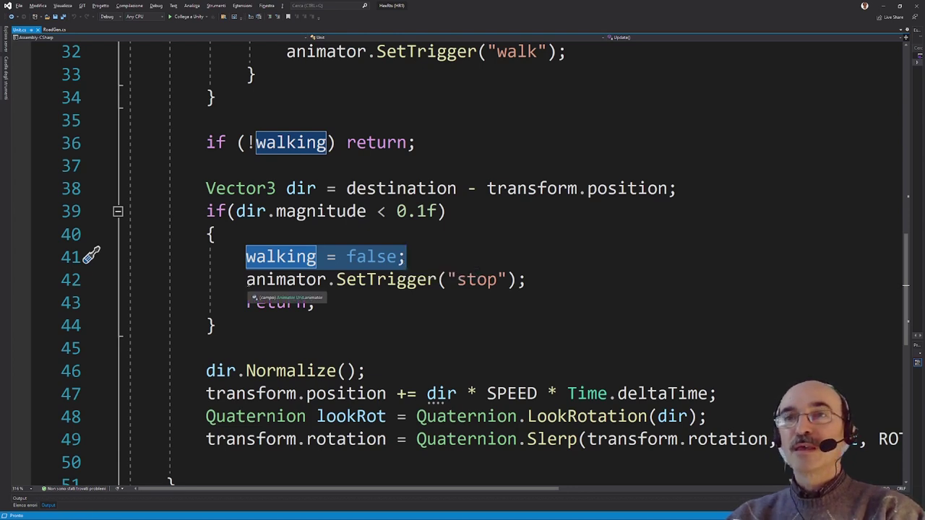
left_click_drag(247, 280, 528, 282)
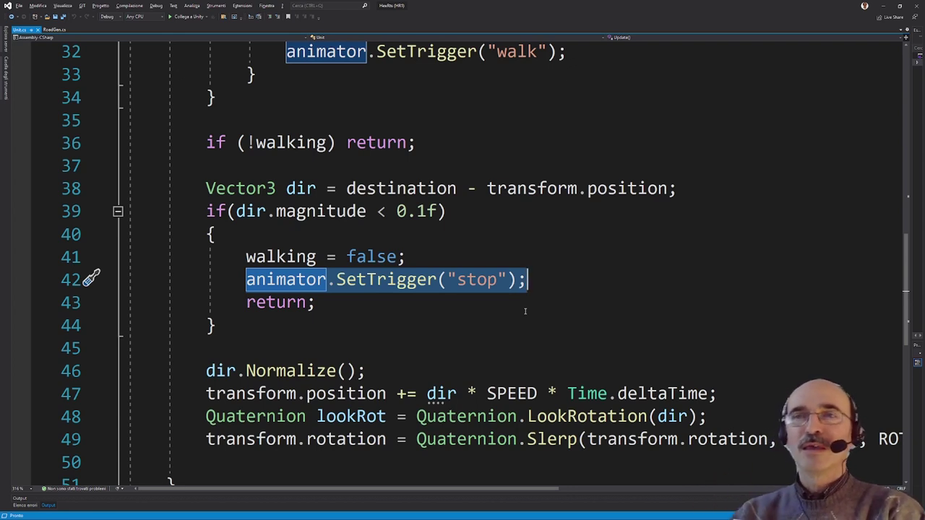
left_click_drag(246, 302, 316, 303)
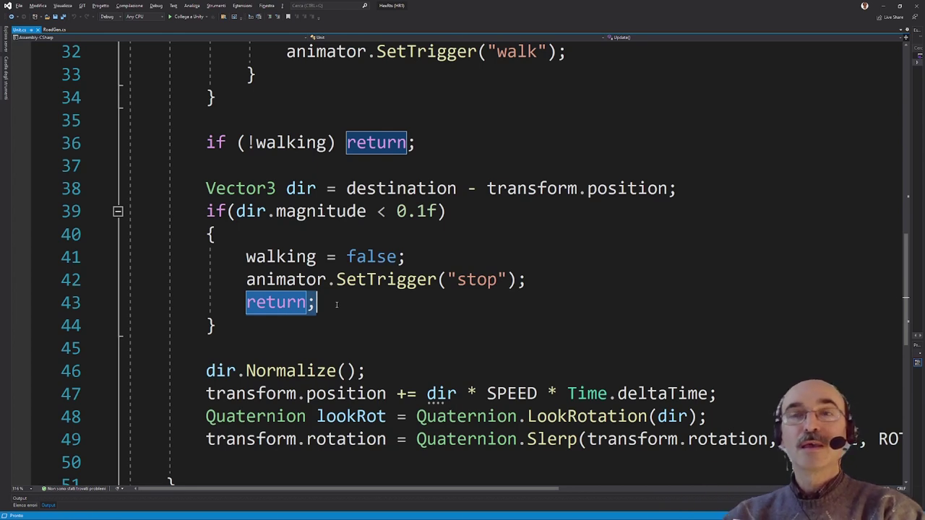
left_click_drag(206, 211, 244, 322)
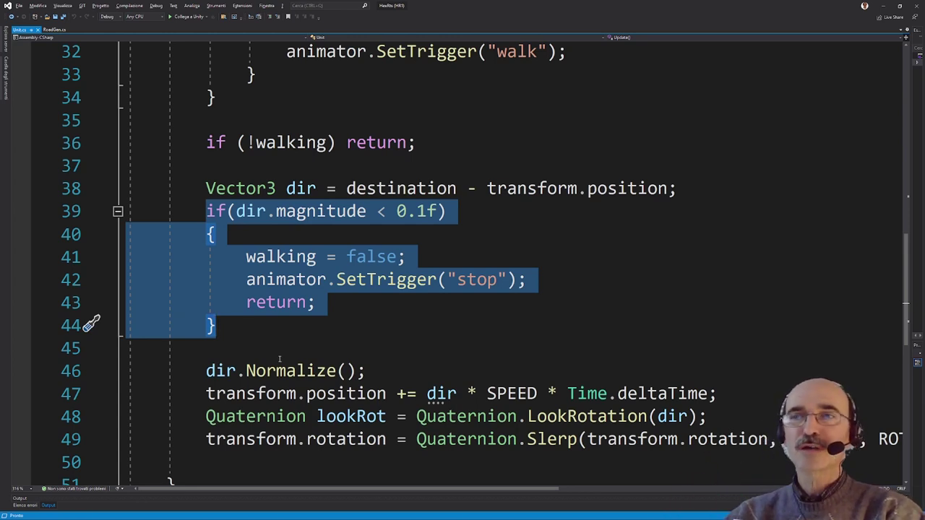
left_click_drag(205, 371, 381, 373)
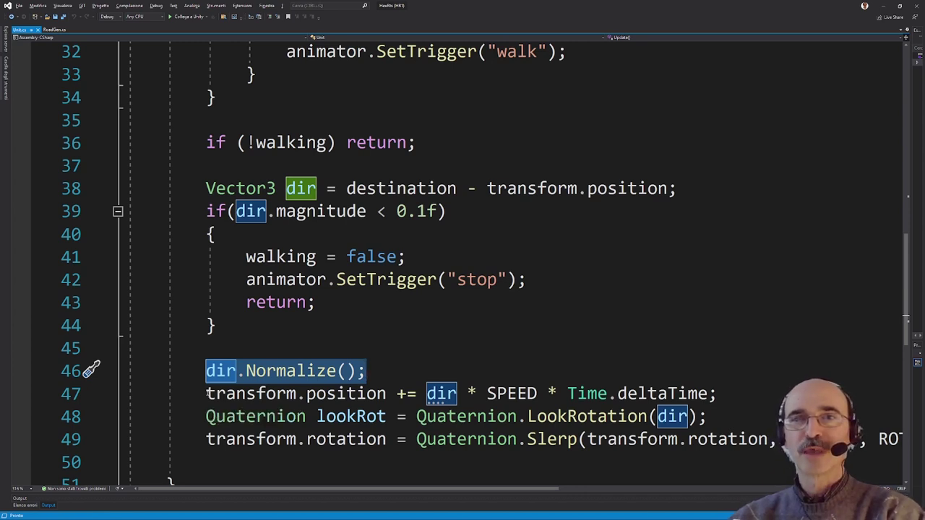
left_click_drag(207, 394, 387, 396)
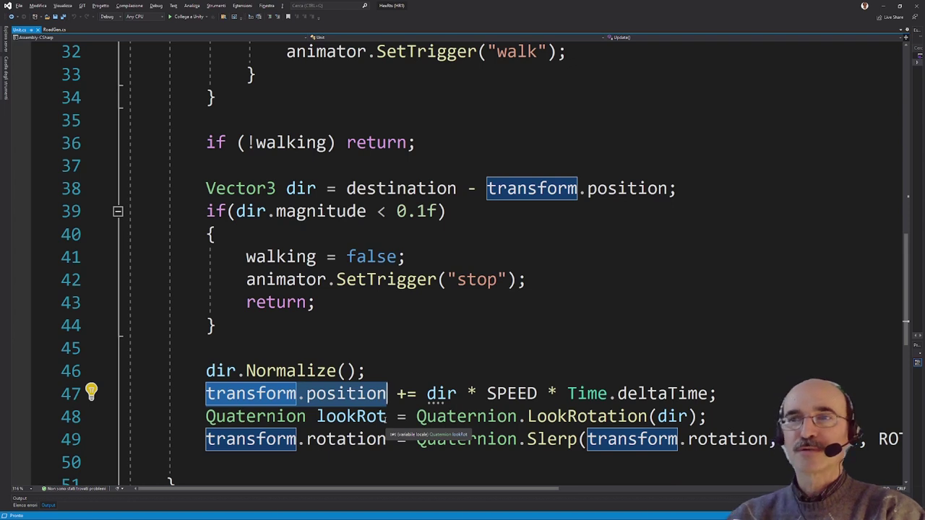
left_click(397, 393)
left_click_drag(397, 393, 417, 394)
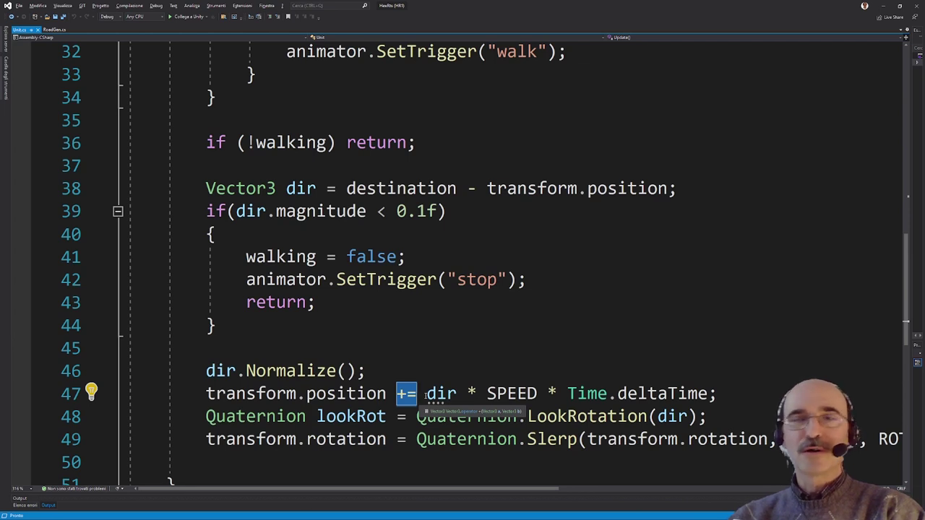
left_click_drag(427, 394, 537, 395)
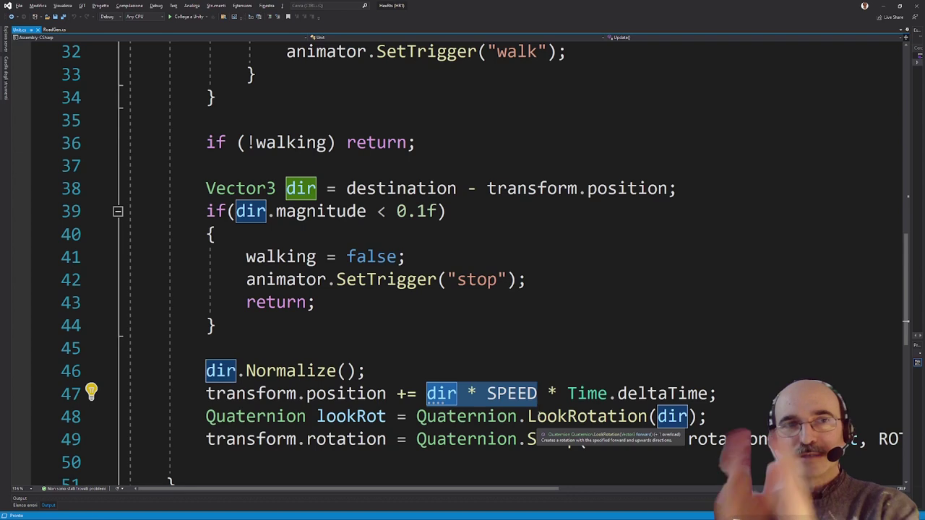
left_click(553, 344)
left_click_drag(488, 394, 708, 394)
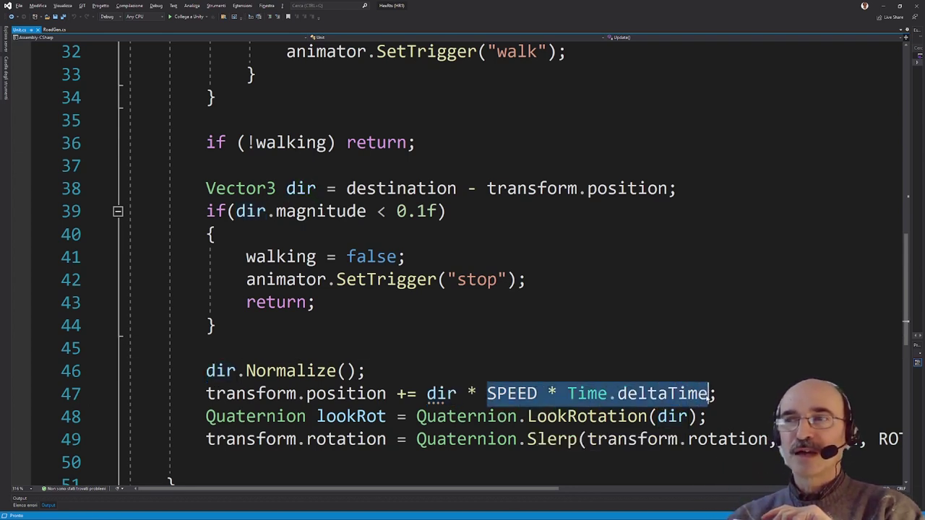
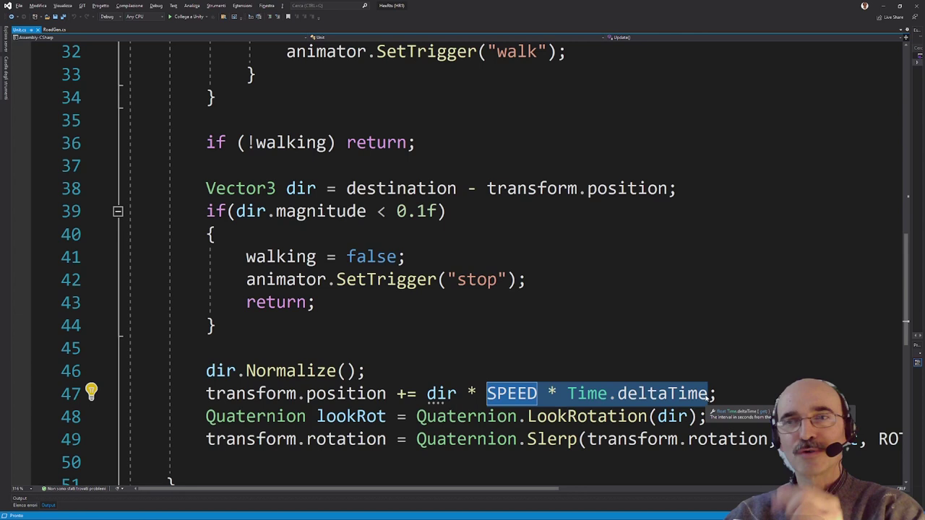
Highlight line 47's movement code: transform.position, dir, and SPEED * Time.deltaTime.
left_click_drag(206, 394, 388, 394)
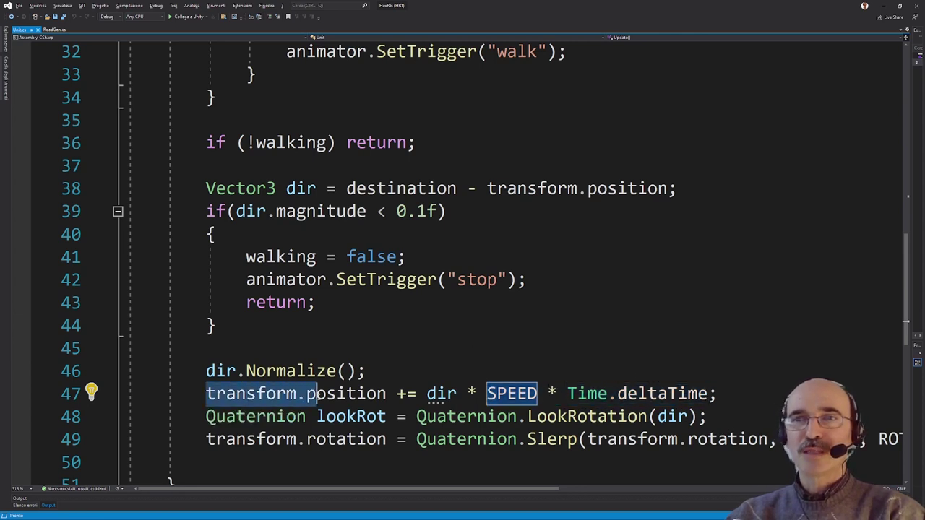
double_click(441, 394)
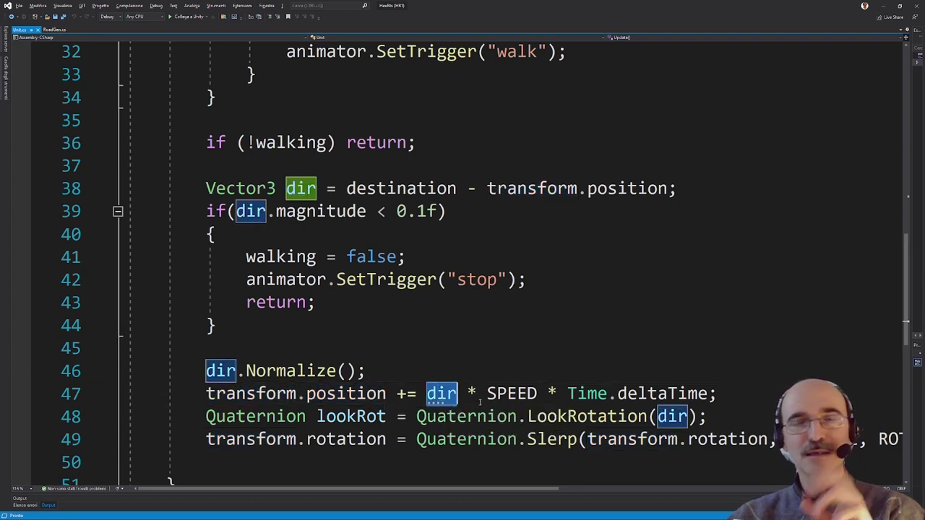
left_click_drag(487, 394, 708, 394)
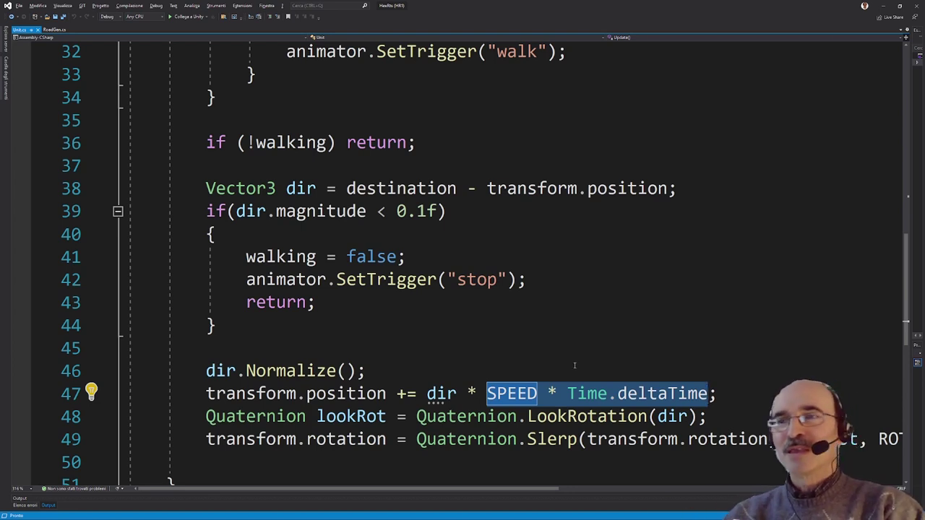
Point out transform.rotation and Quaternion in the rotation code on line 49.
scroll(574, 359, "down", 1)
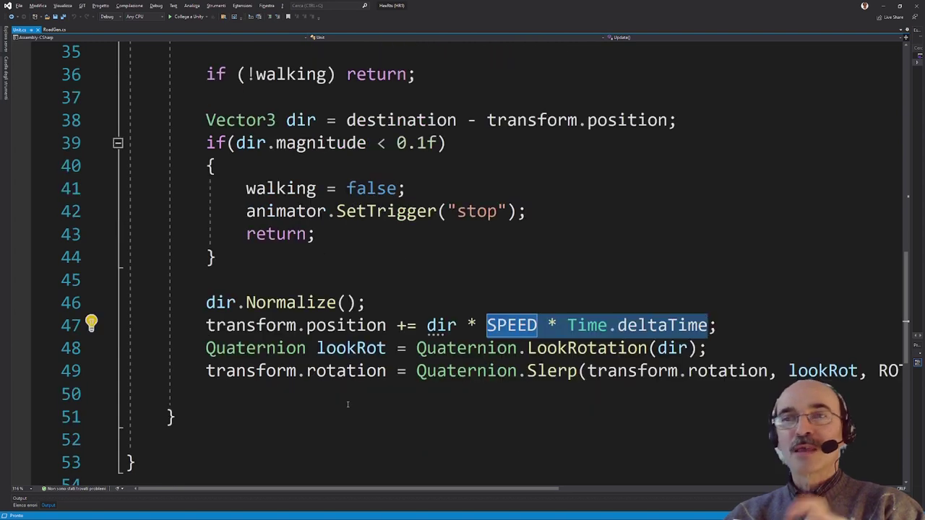
left_click_drag(206, 371, 386, 371)
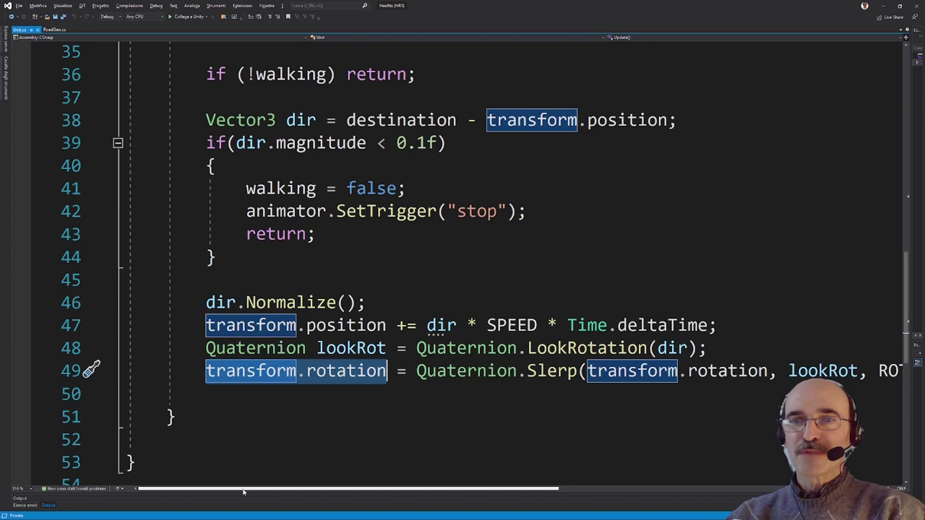
scroll(235, 484, "right", 2)
scroll(235, 484, "left", 2)
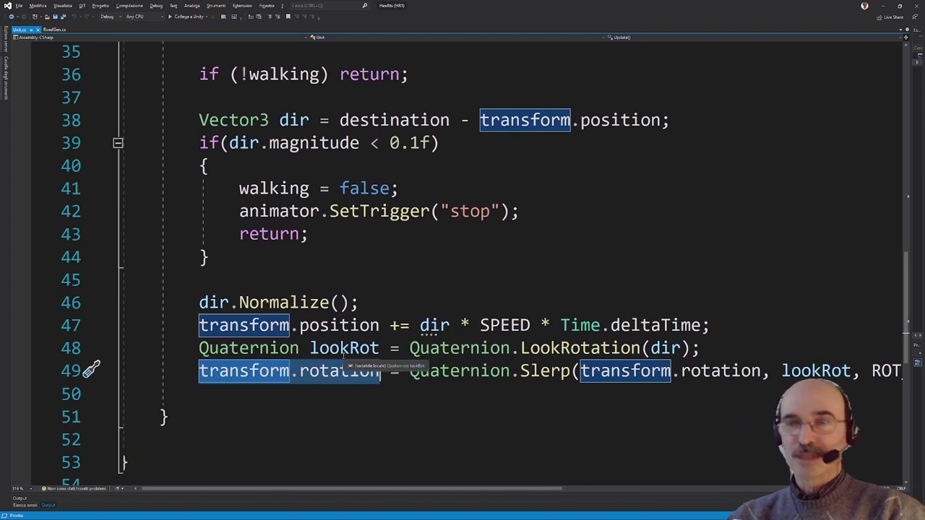
scroll(344, 355, "down", 1, "ctrl")
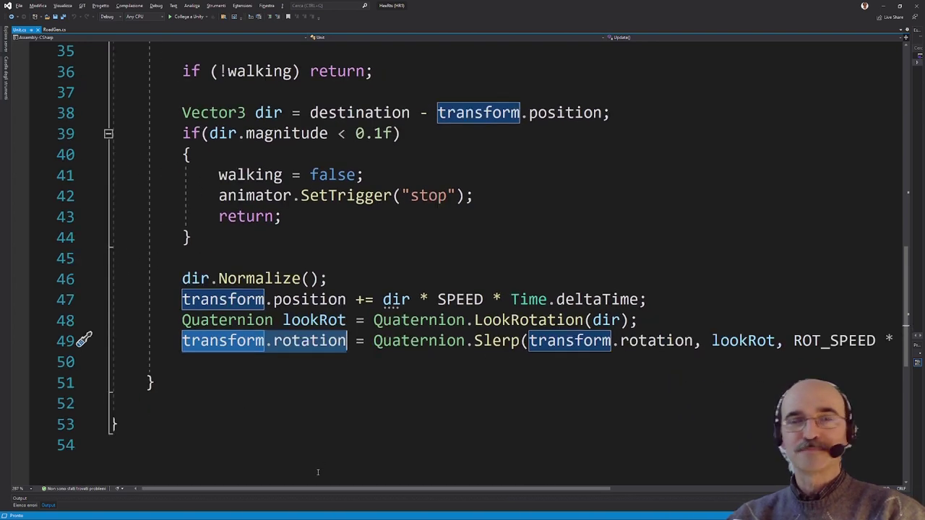
scroll(307, 459, "right", 3)
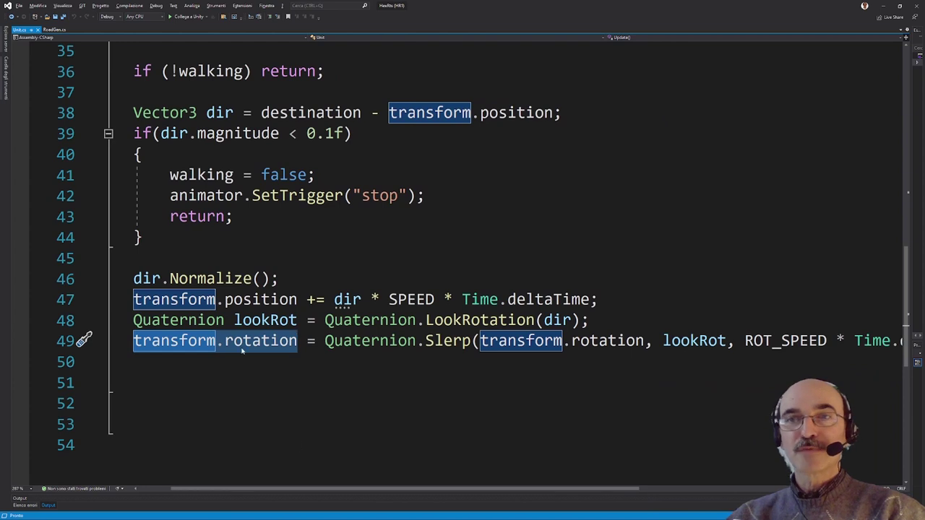
left_click_drag(294, 490, 395, 494)
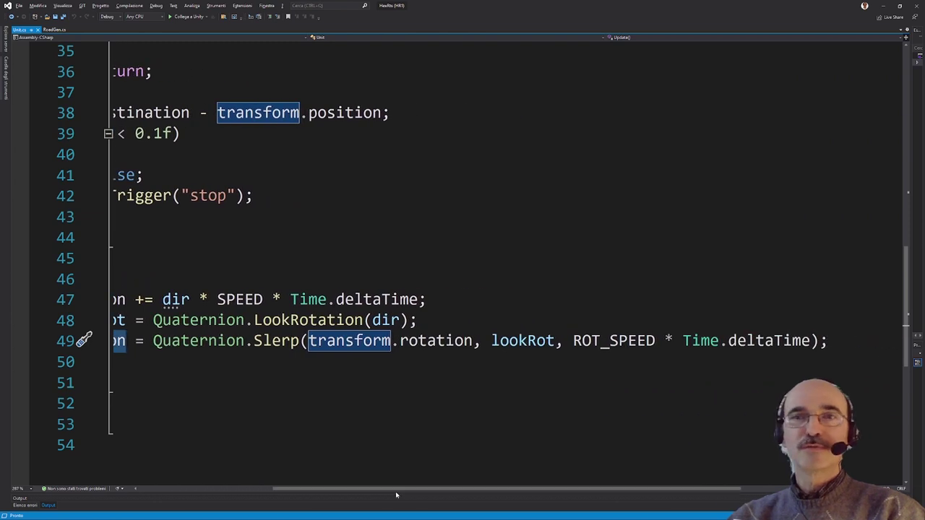
left_click_drag(153, 341, 240, 351)
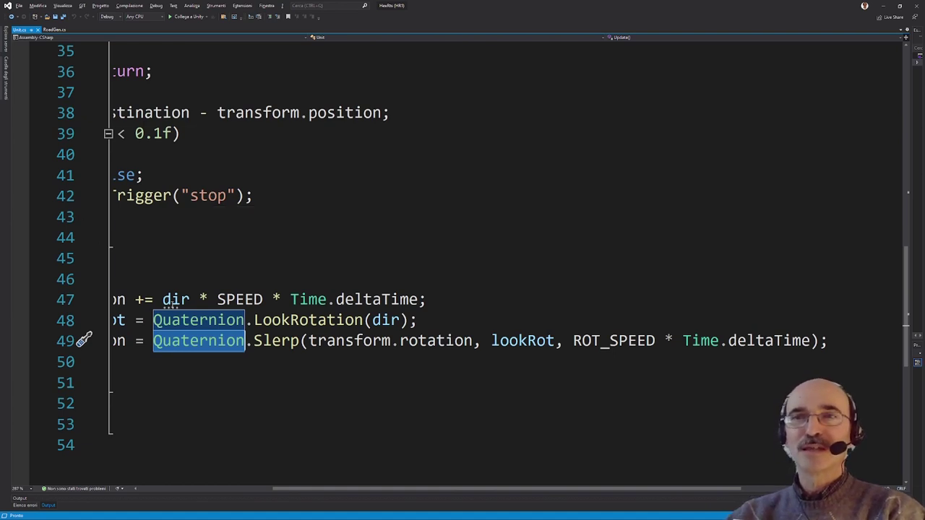
Walk through line 48: Quaternion.LookRotation(dir) stored in the lookRot variable.
left_click(172, 300)
left_click_drag(153, 320, 238, 320)
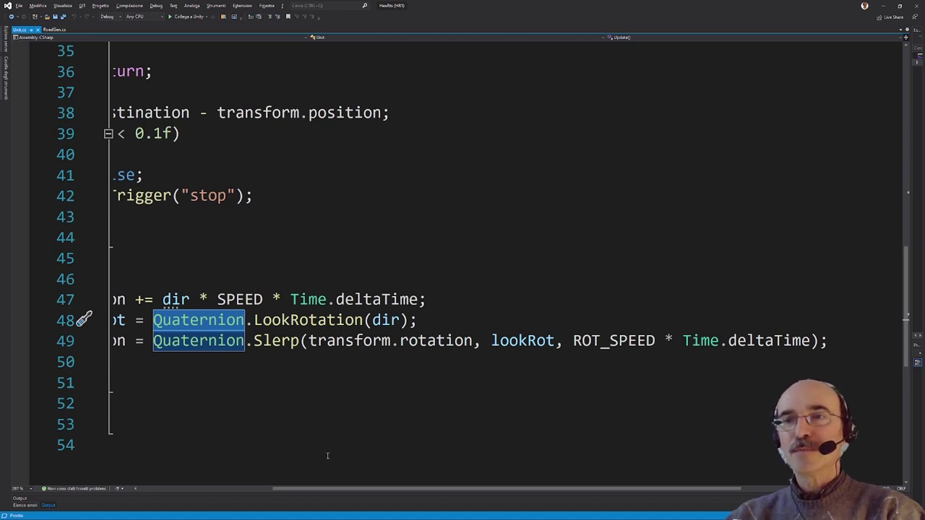
left_click_drag(325, 489, 218, 489)
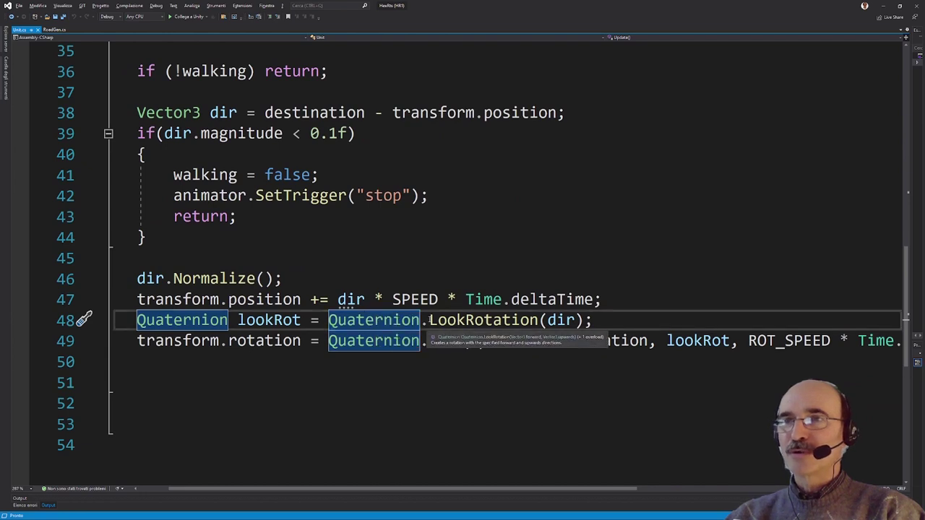
left_click_drag(429, 320, 539, 320)
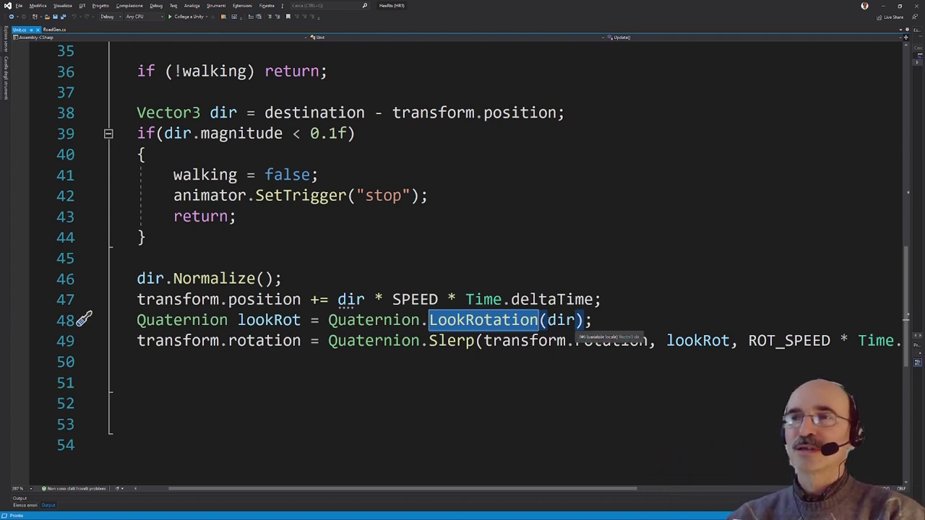
double_click(568, 321)
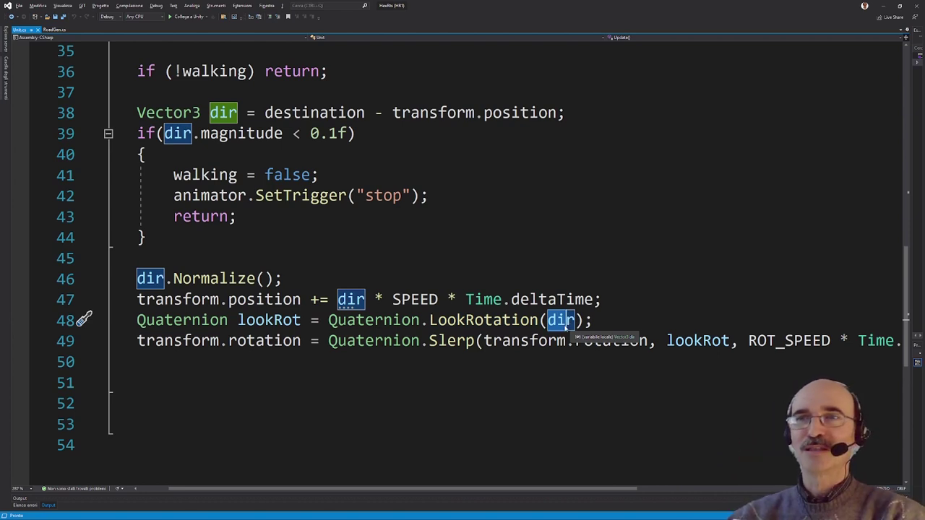
left_click_drag(236, 320, 302, 320)
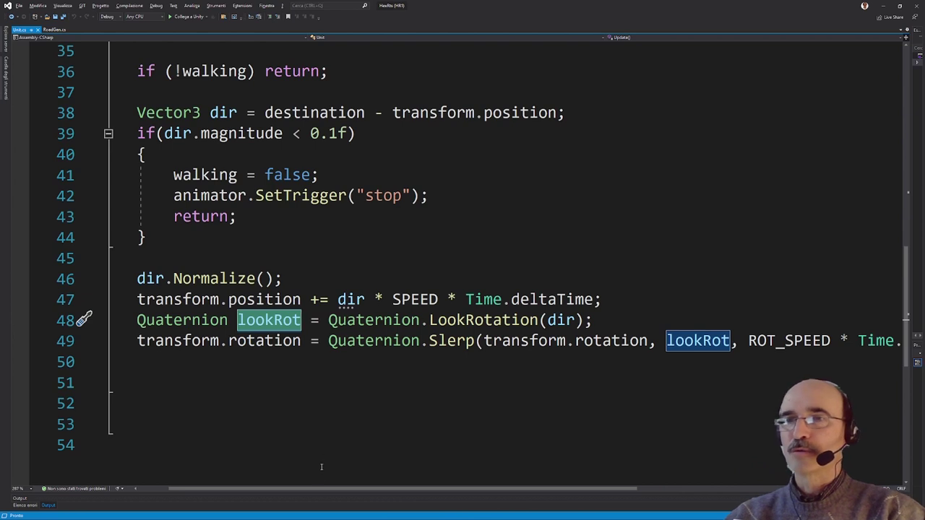
left_click_drag(321, 489, 482, 489)
Explain the Slerp call's arguments: transform.rotation, lookRot, and ROT_SPEED * Time.deltaTime.
double_click(184, 341)
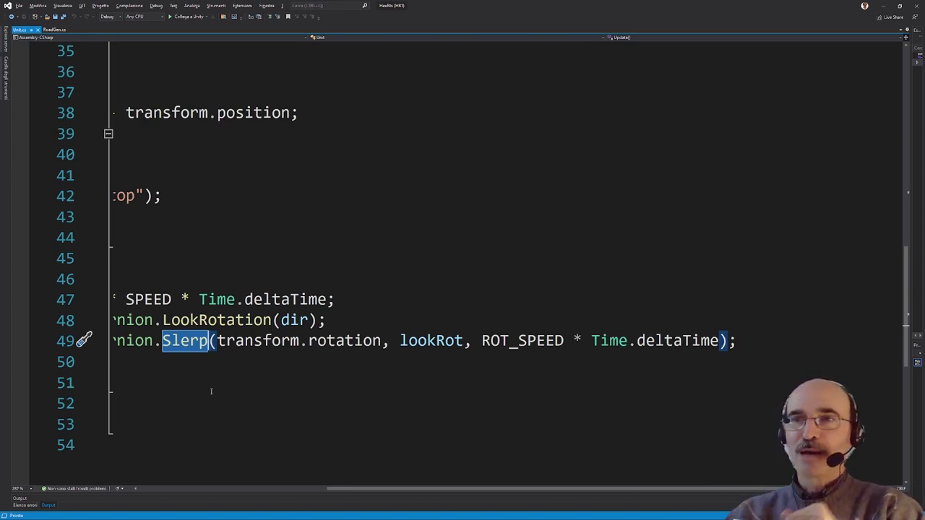
left_click_drag(225, 340, 375, 341)
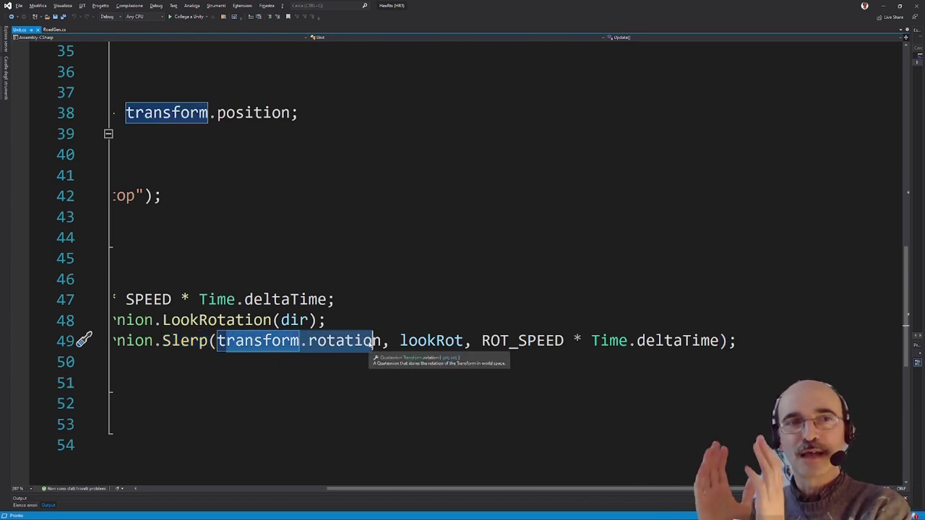
double_click(458, 341)
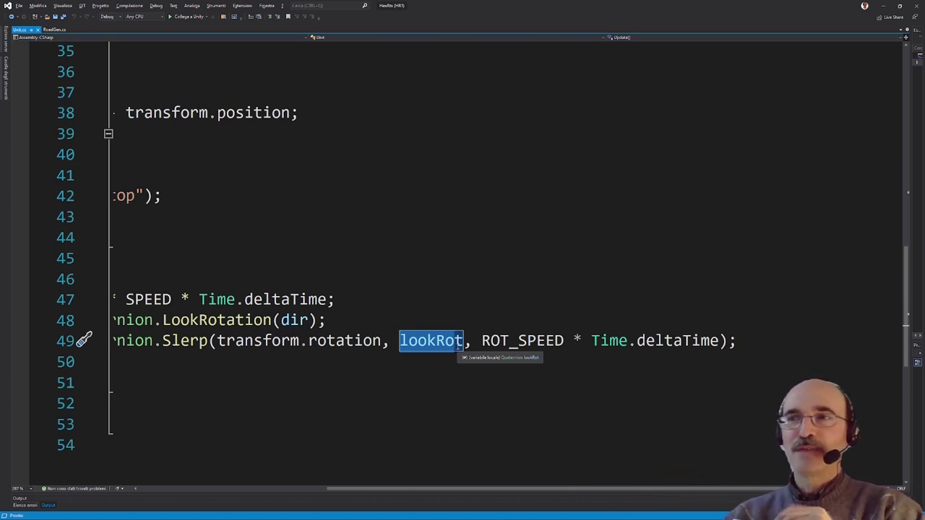
left_click_drag(481, 341, 716, 340)
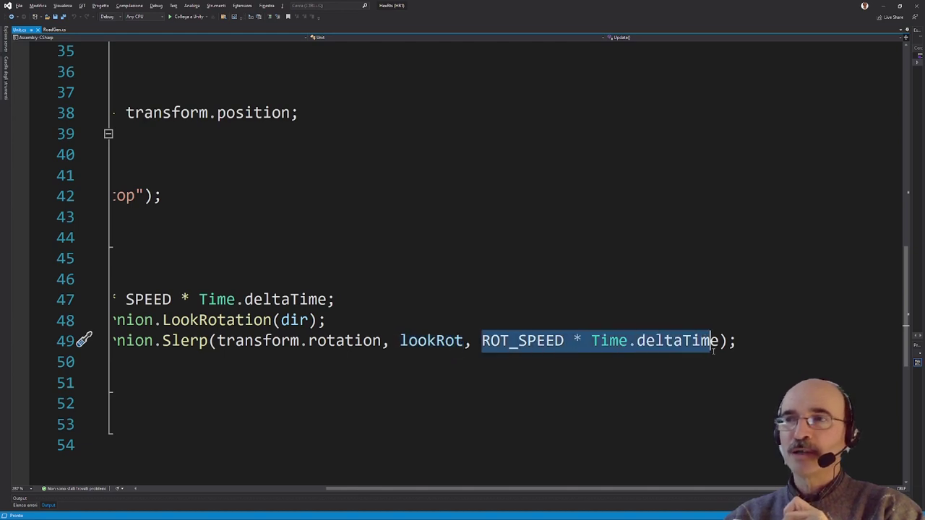
double_click(769, 340)
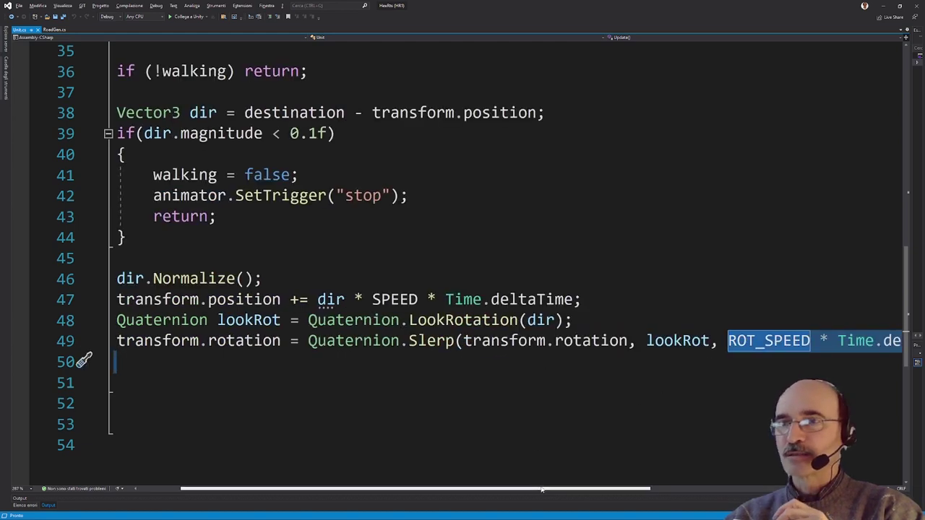
left_click_drag(539, 487, 649, 490)
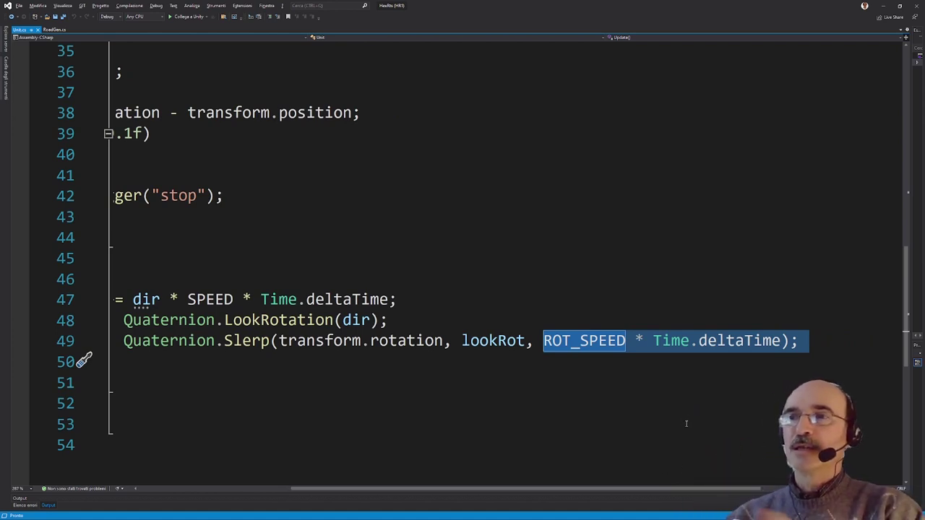
left_click(644, 321)
mouse_move(544, 340)
left_mouse_down()
mouse_move(635, 340)
mouse_move(626, 341)
left_mouse_up()
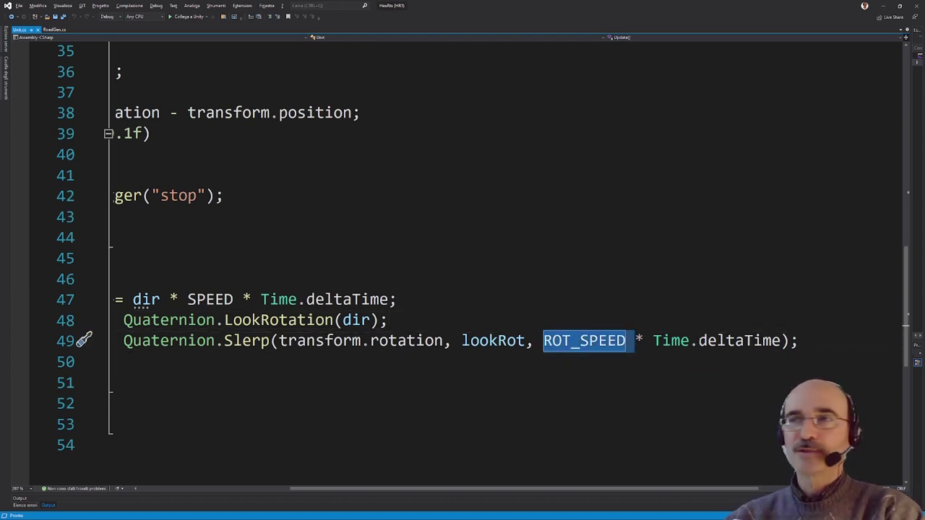
left_click_drag(654, 340, 782, 341)
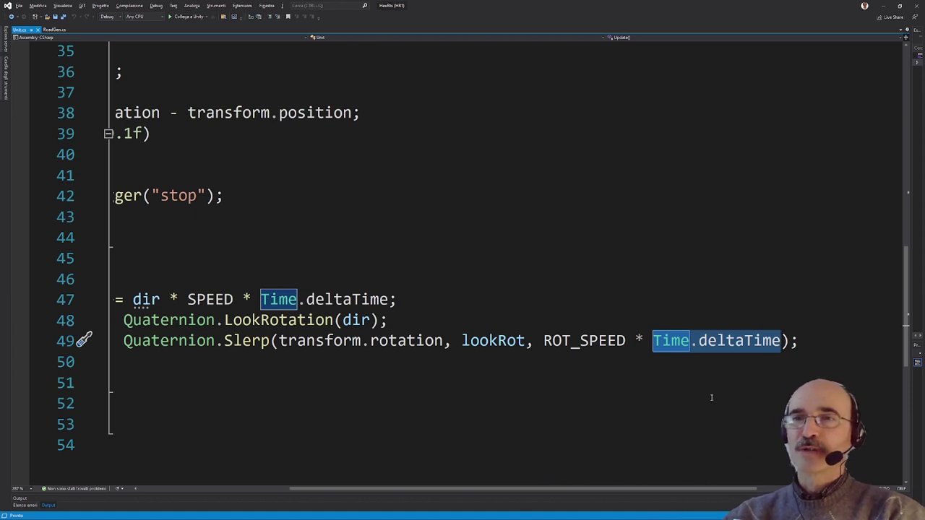
Switch to the Unity editor and enter play mode to test the unit.
left_click_drag(362, 492, 209, 492)
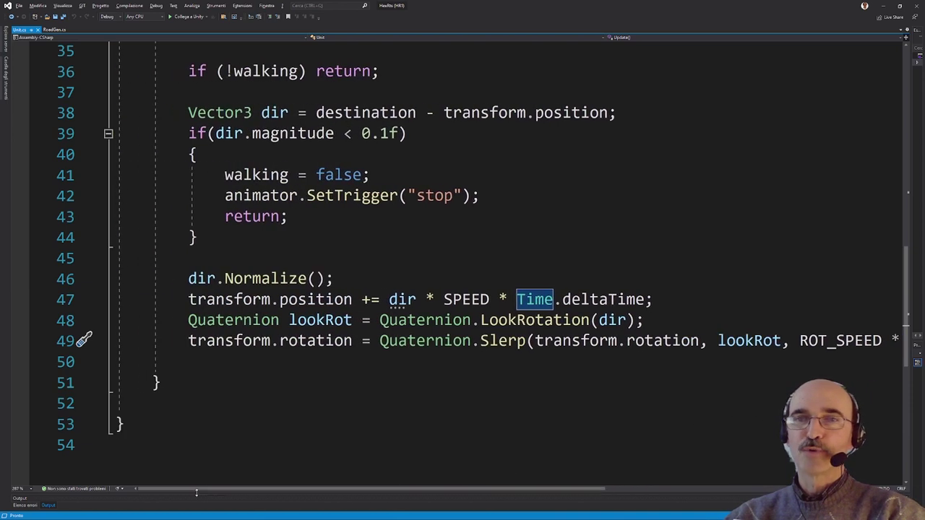
scroll(286, 401, "down", 1)
scroll(286, 401, "up", 1)
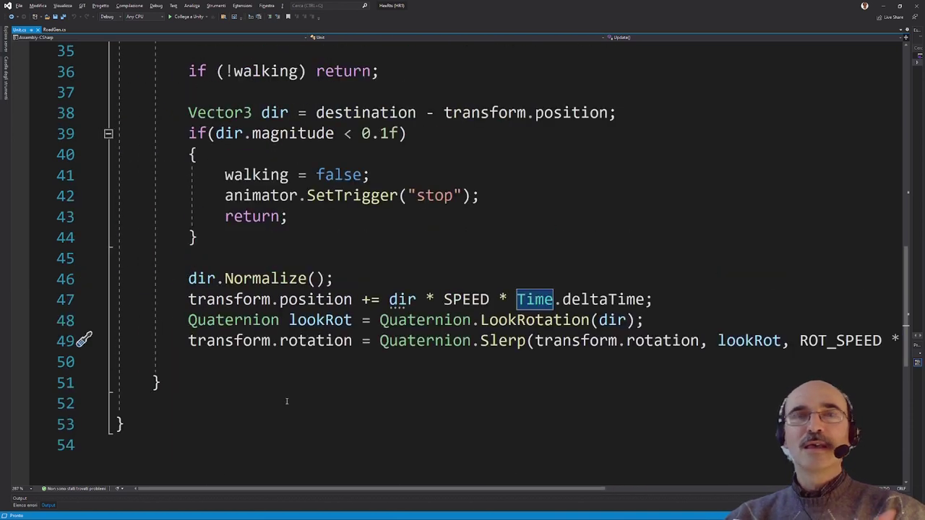
scroll(286, 401, "up", 1)
scroll(287, 401, "up", 2)
scroll(287, 401, "up", 2)
scroll(286, 401, "up", 2)
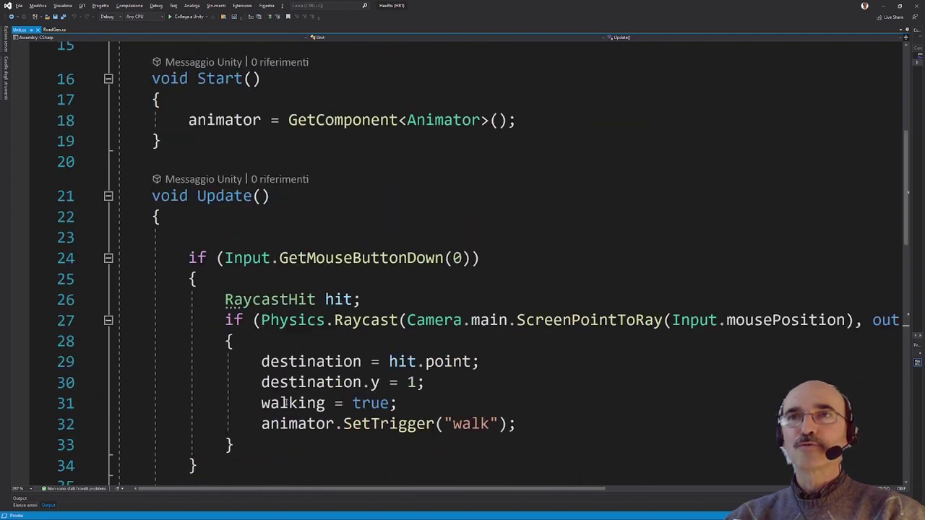
scroll(286, 403, "up", 3)
scroll(286, 402, "up", 1)
scroll(286, 403, "up", 1)
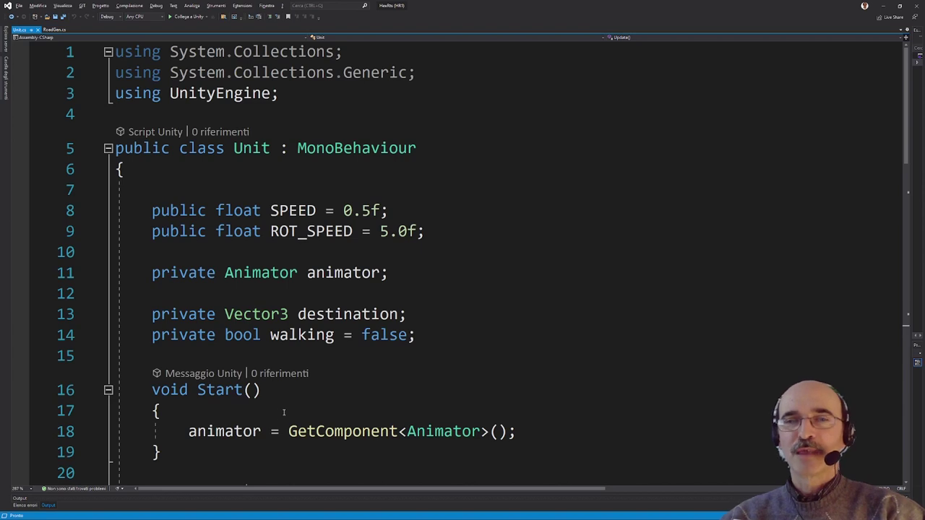
mouse_move(173, 516)
mouse_move(107, 512)
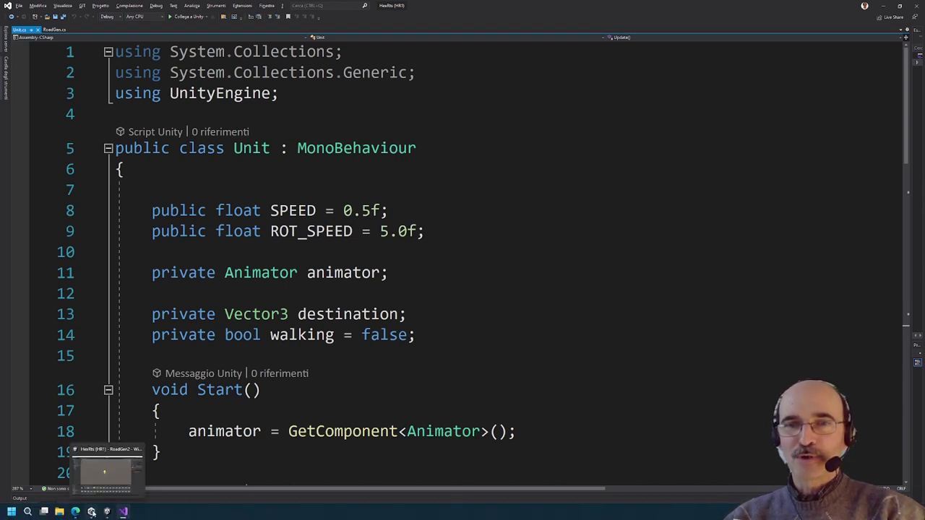
left_click(107, 512)
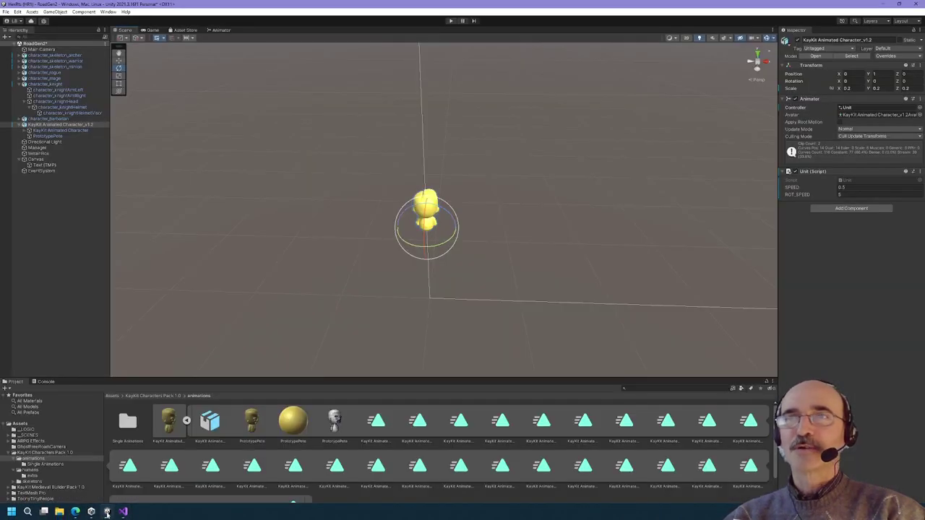
left_click(450, 21)
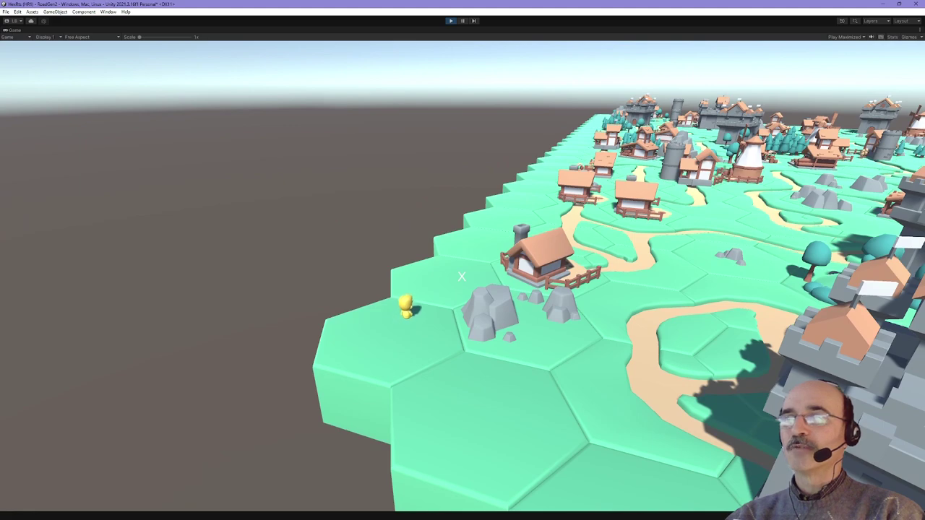
Zoom, rotate (Q/E) and pan (D) the Game view camera to follow the yellow unit across the village.
scroll(462, 277, "up", 3)
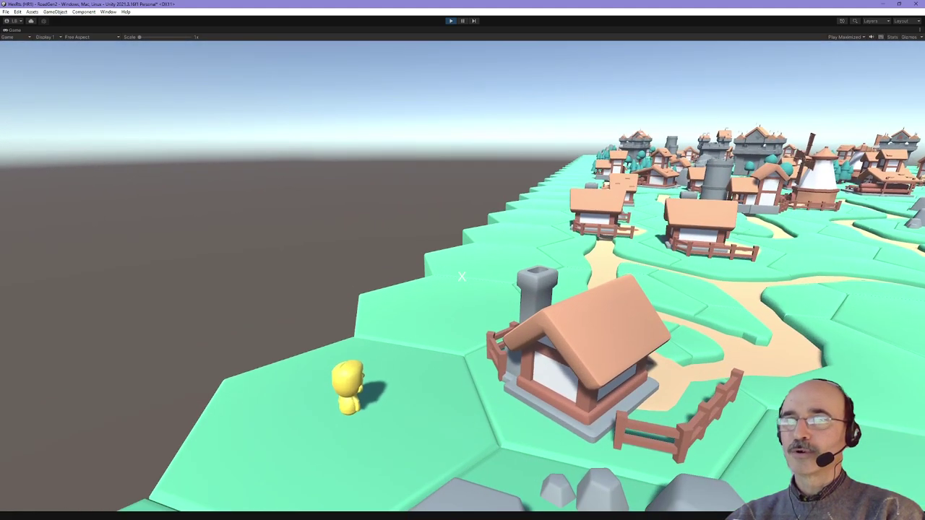
scroll(461, 277, "down", 2)
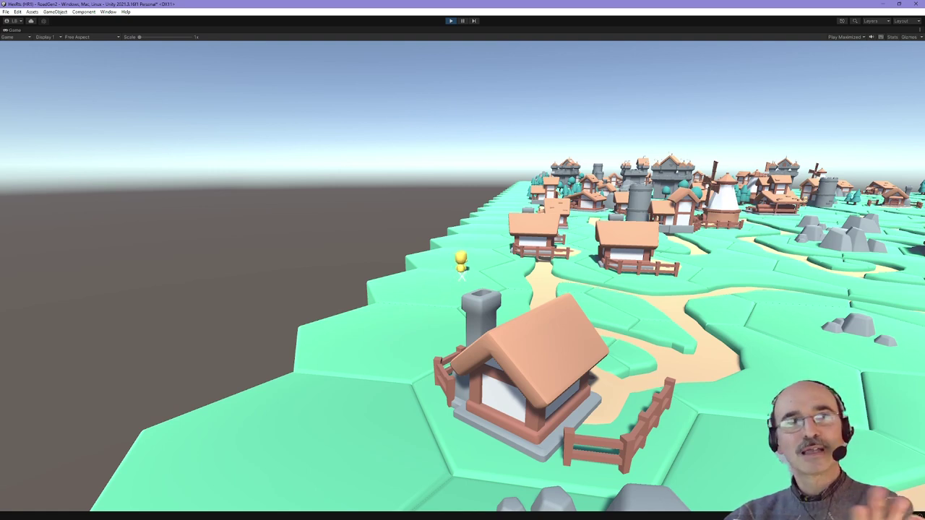
key("q")
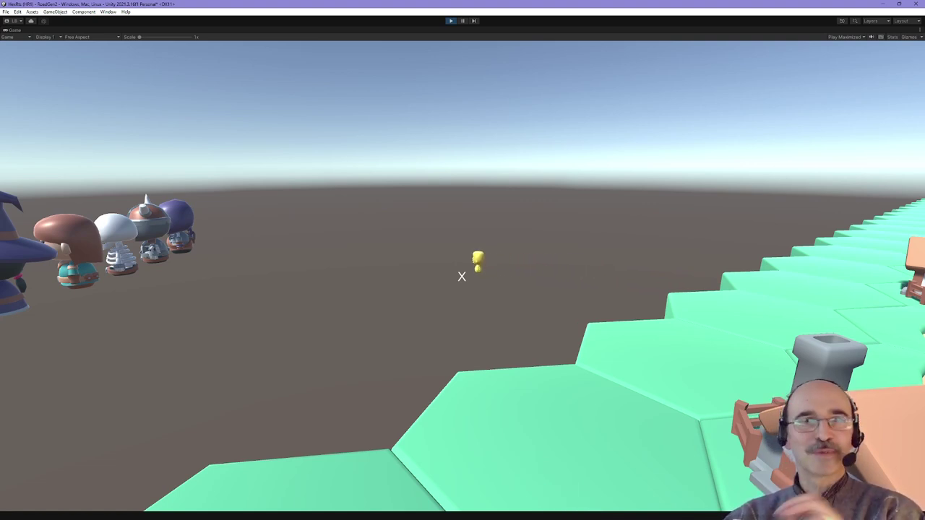
key("d")
key("d")
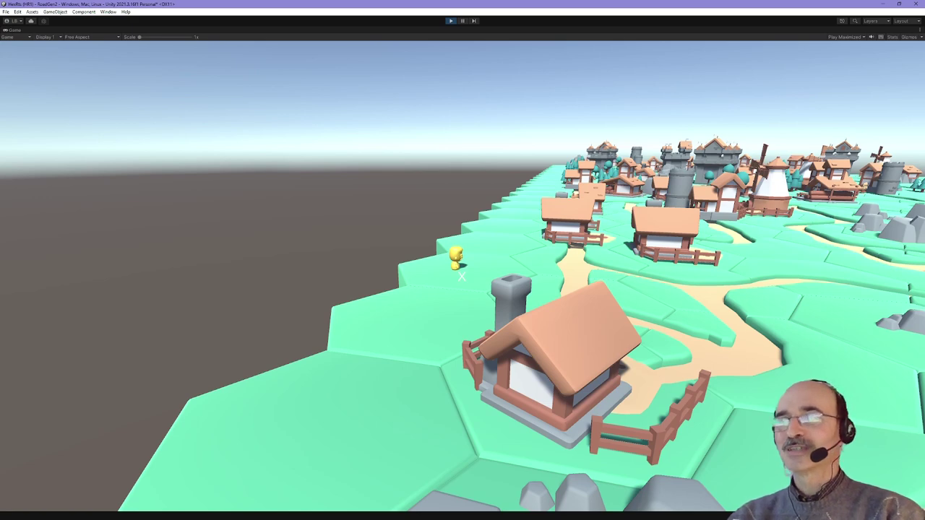
scroll(461, 276, "up", 5)
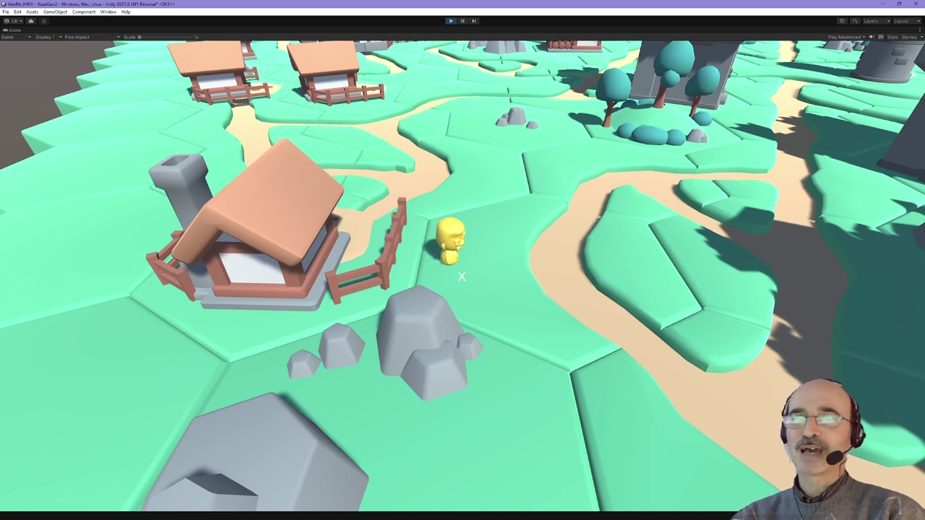
scroll(462, 277, "up", 5)
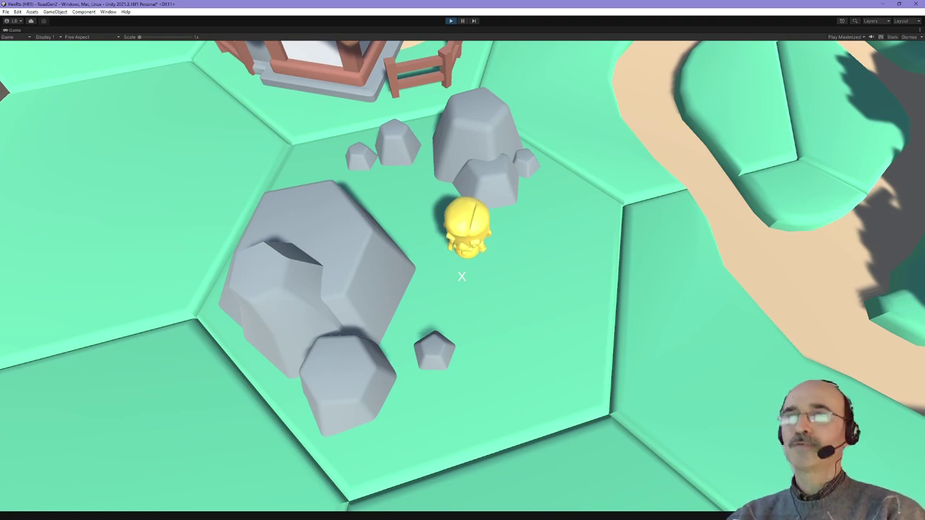
scroll(463, 276, "down", 10)
key("e")
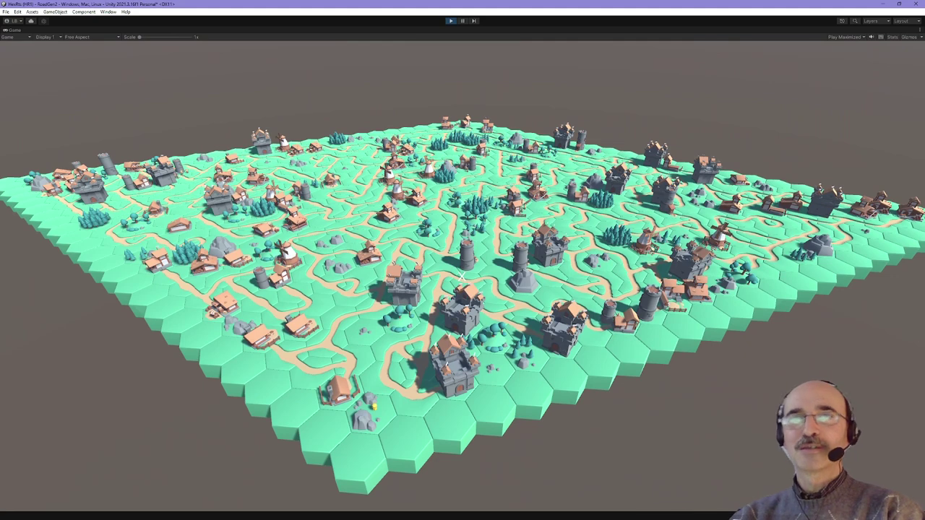